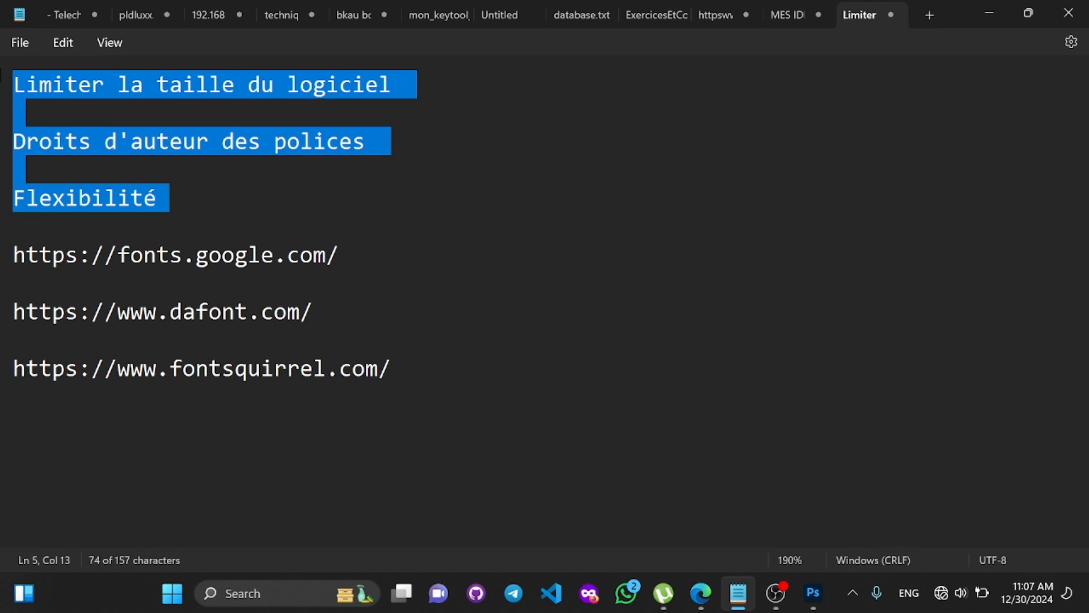
# Step: Highlight in turn the note's lines on limiting software size, font copyright ("Droits d'auteur des polices") and "Flexibilité"
pyautogui.click(170, 198)
pyautogui.click(403, 85)
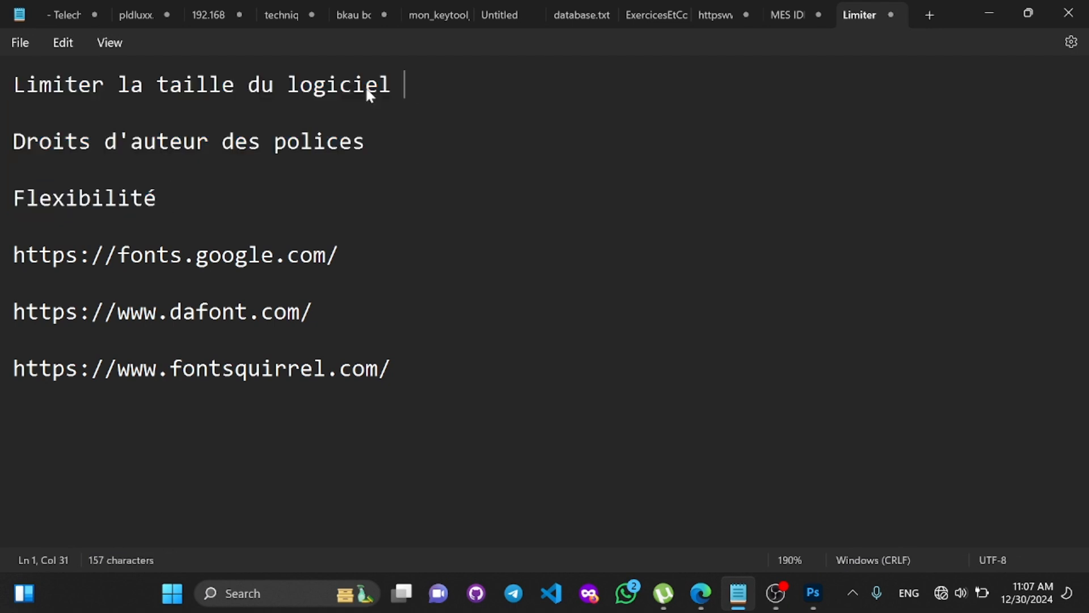
pyautogui.moveTo(403, 85); pyautogui.dragTo(4, 91)
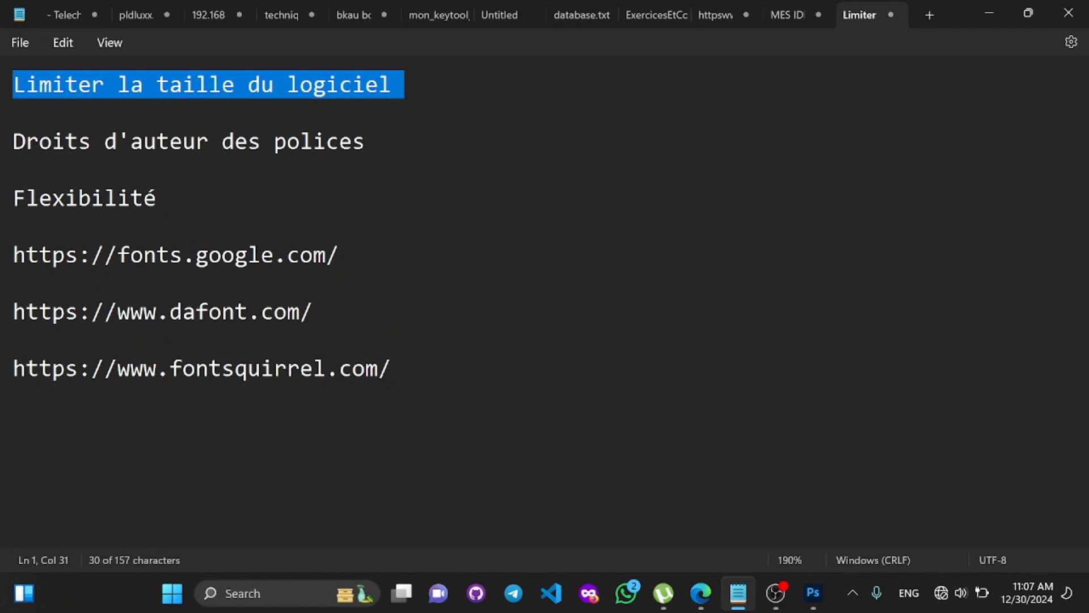
pyautogui.click(378, 150)
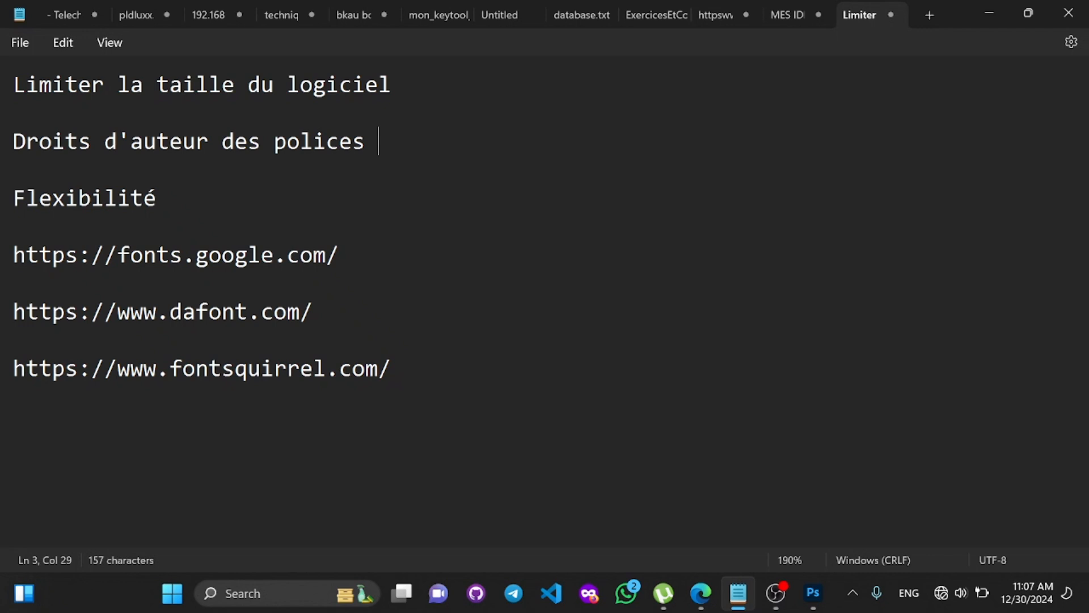
pyautogui.moveTo(378, 149); pyautogui.dragTo(29, 148)
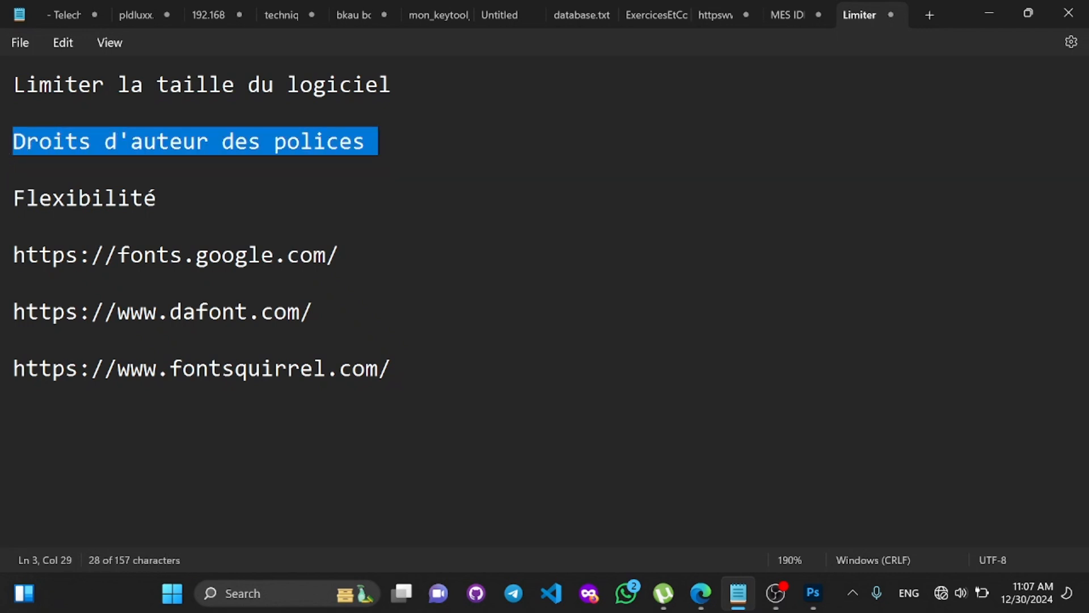
pyautogui.click(383, 151)
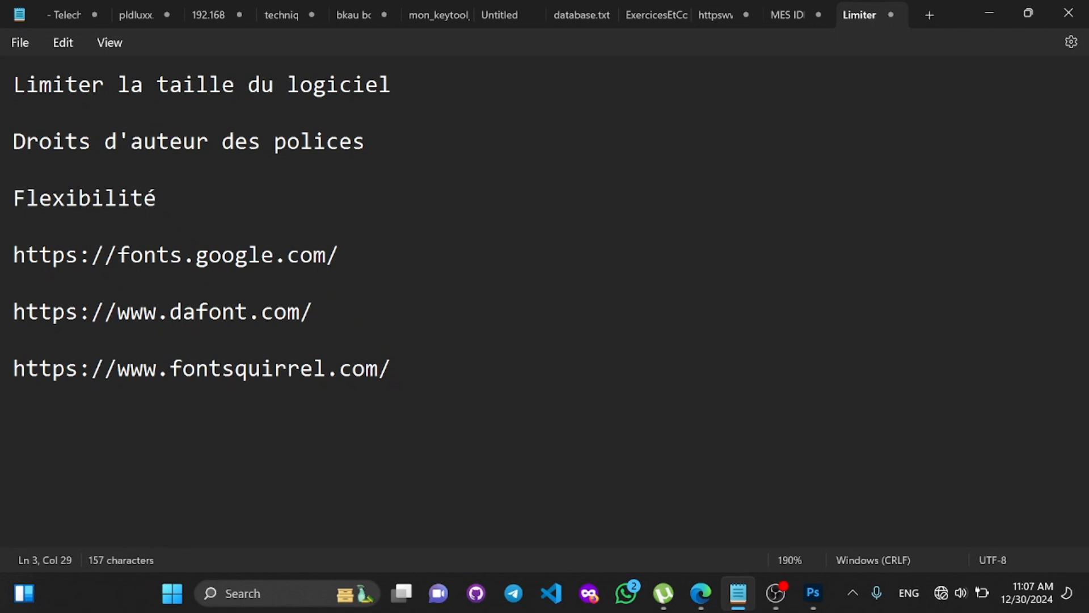
pyautogui.moveTo(369, 146); pyautogui.dragTo(15, 147)
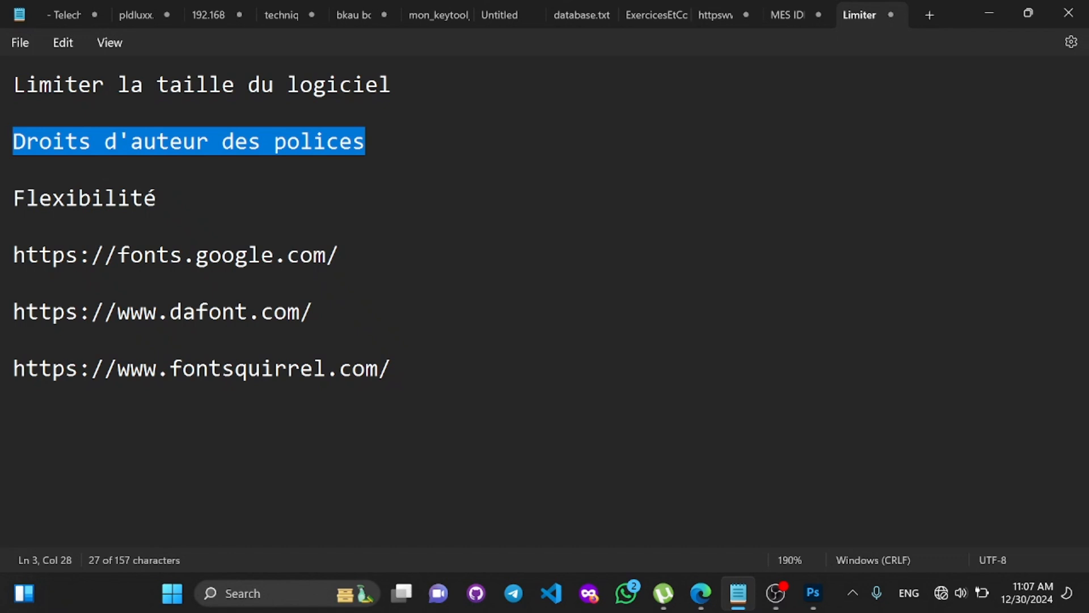
pyautogui.click(161, 205)
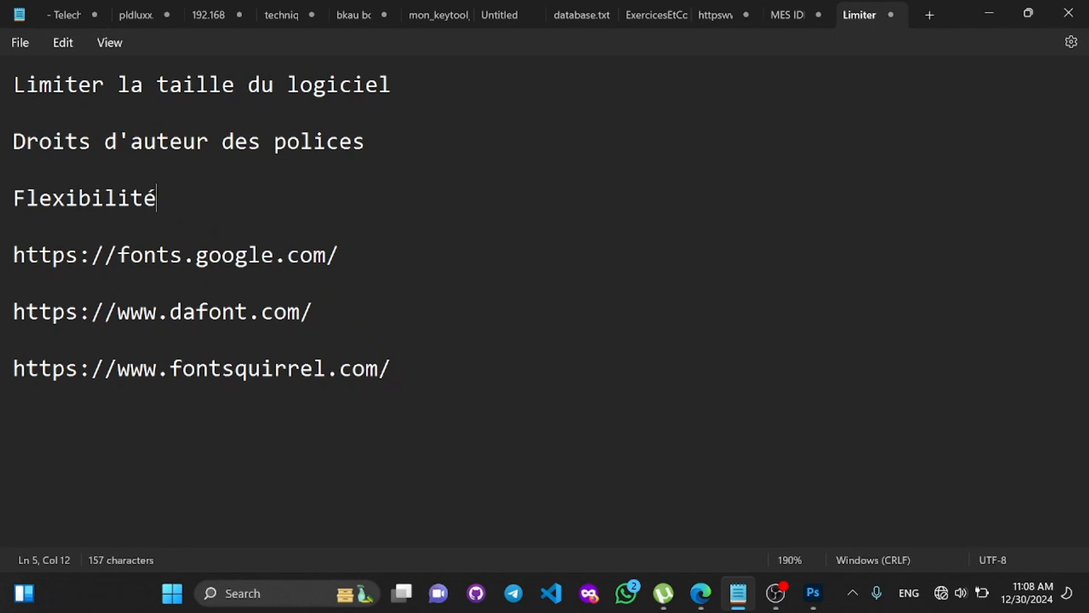
pyautogui.moveTo(156, 198); pyautogui.dragTo(9, 198)
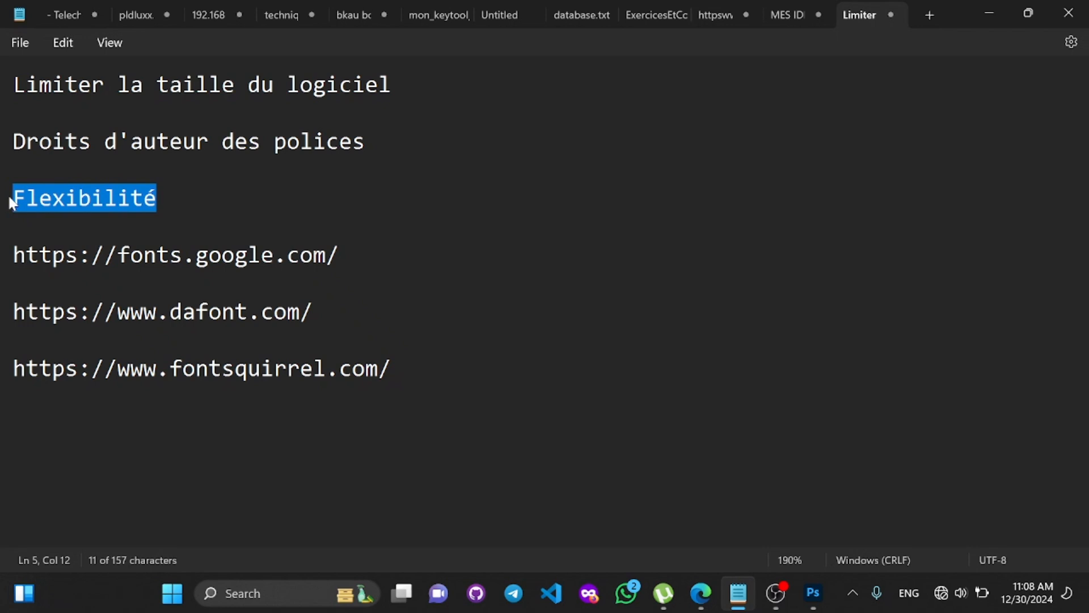
pyautogui.moveTo(10, 197); pyautogui.dragTo(160, 194)
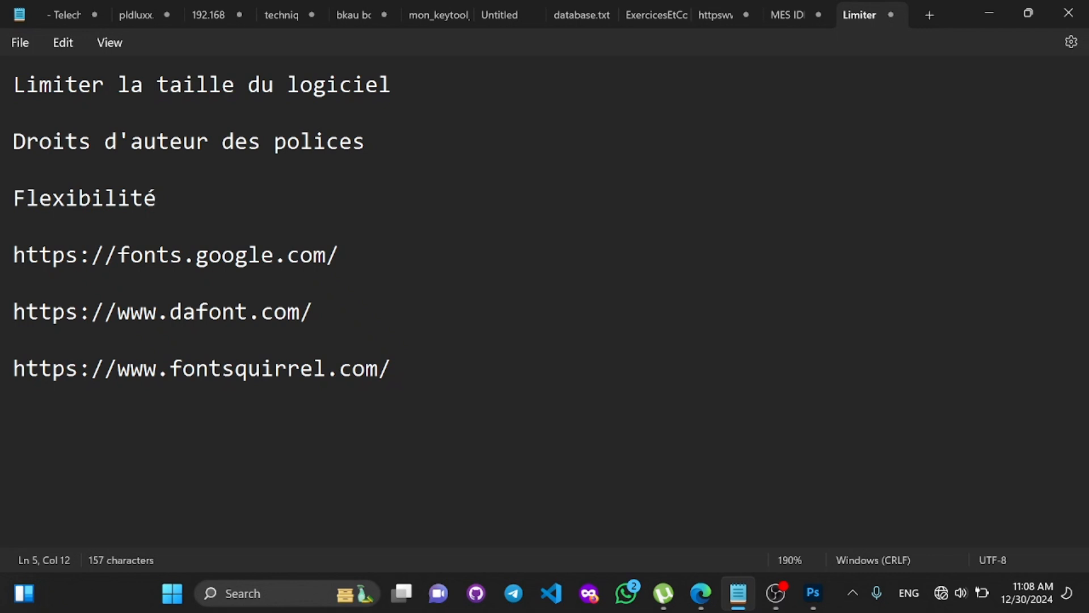
# Step: Highlight the fonts.google.com, dafont.com and fontsquirrel.com addresses one by one and then all together, and clear the selection
pyautogui.moveTo(339, 256); pyautogui.dragTo(5, 267)
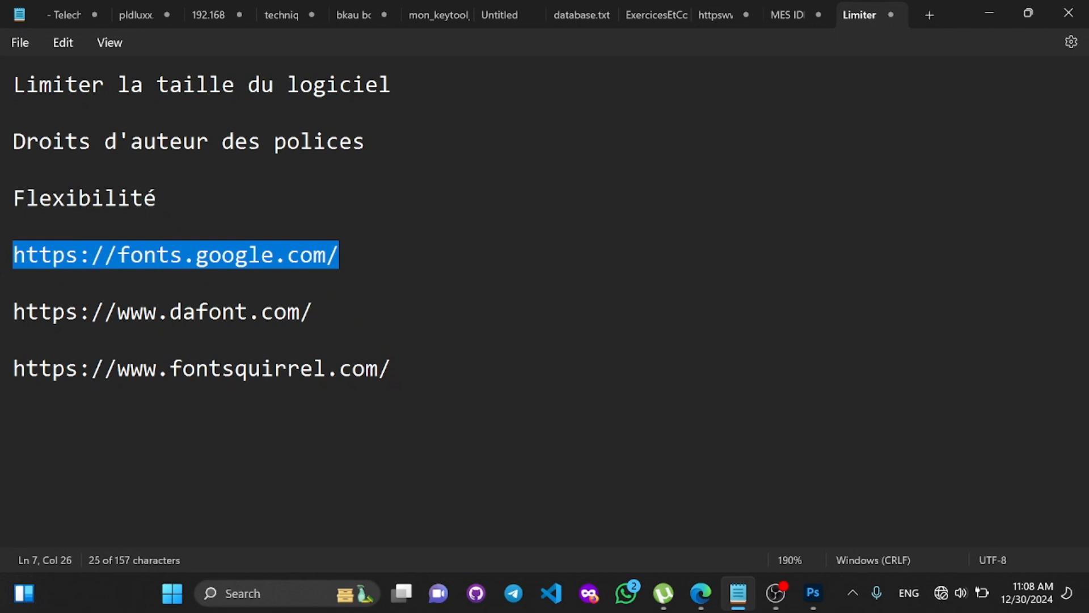
pyautogui.moveTo(313, 312); pyautogui.dragTo(5, 313)
pyautogui.click(412, 381)
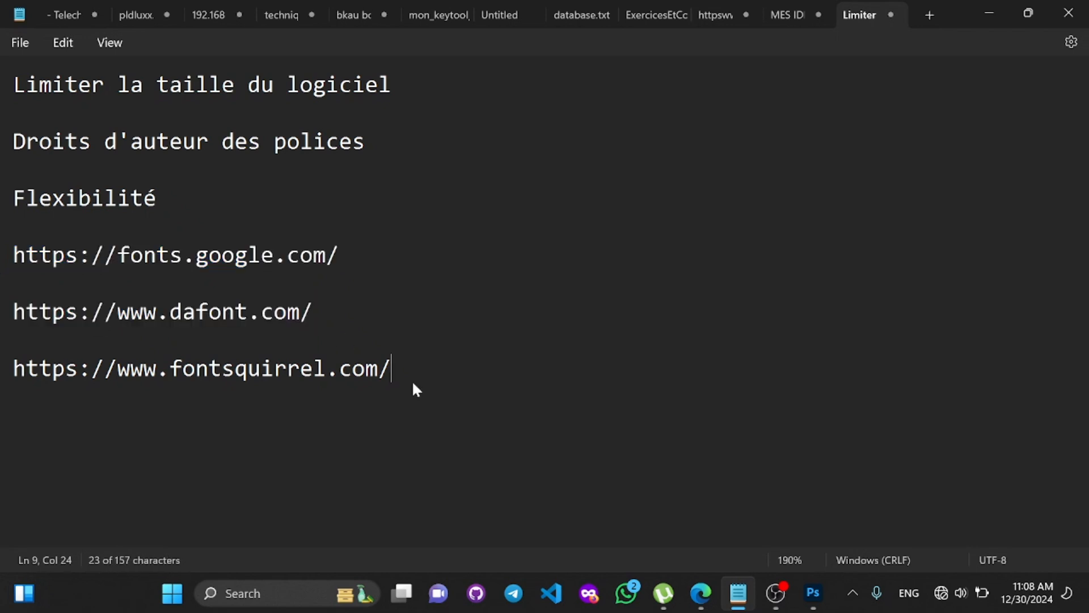
pyautogui.moveTo(413, 384); pyautogui.dragTo(6, 371)
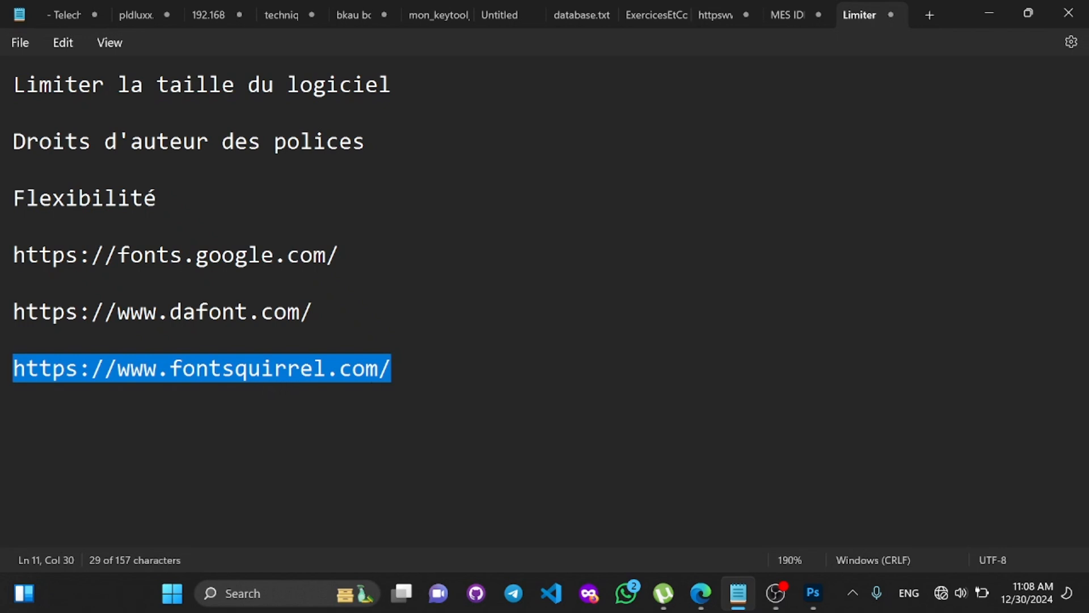
pyautogui.click(393, 379)
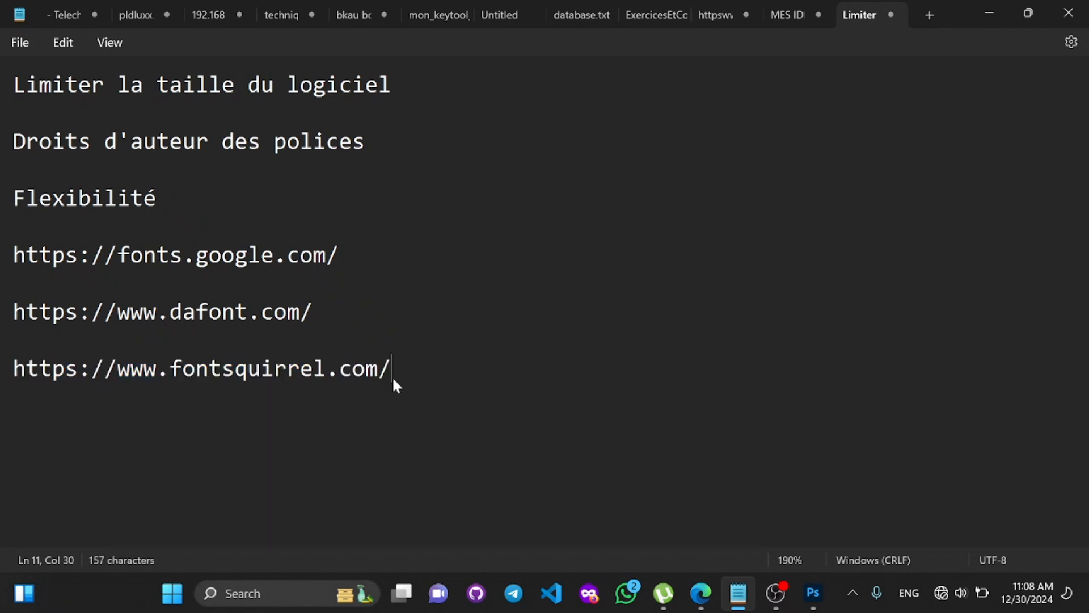
pyautogui.hotkey('shift', 'Up')
pyautogui.hotkey('shift', 'Up')
pyautogui.hotkey('shift', 'Up')
pyautogui.hotkey('shift', 'Up')
pyautogui.hotkey('shift', 'Up')
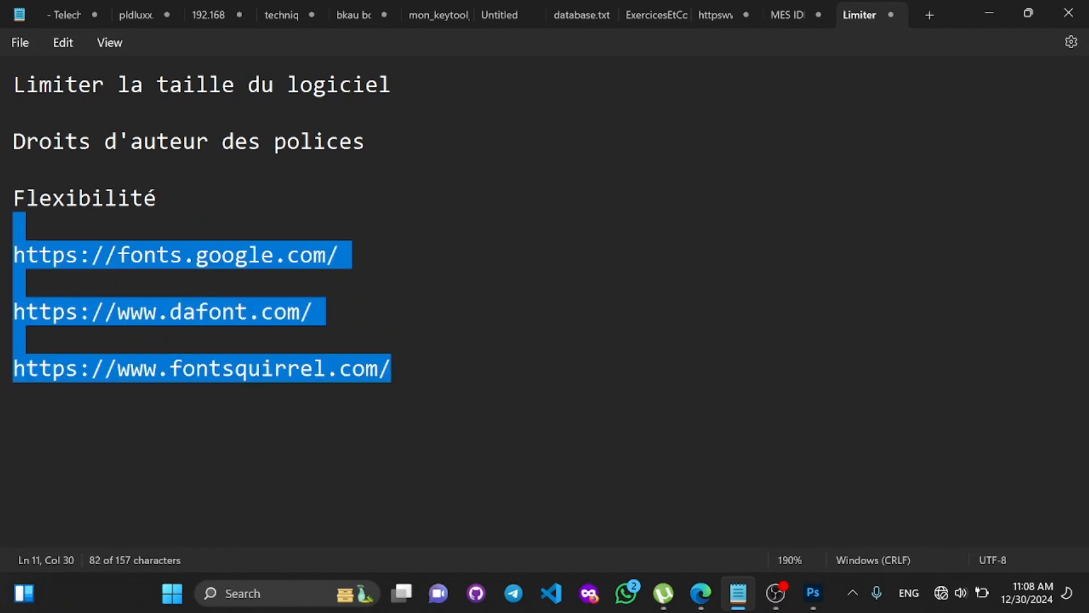
pyautogui.click(420, 343)
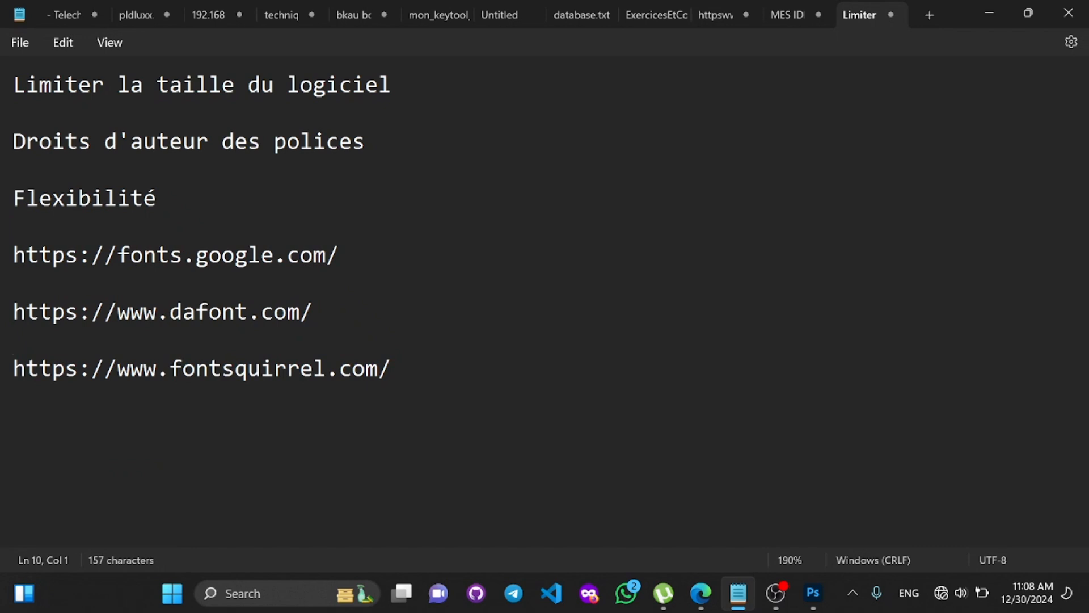
# Step: Switch to Photoshop and hide the exemplePolices and Rectangle 1 layers
pyautogui.click(810, 594)
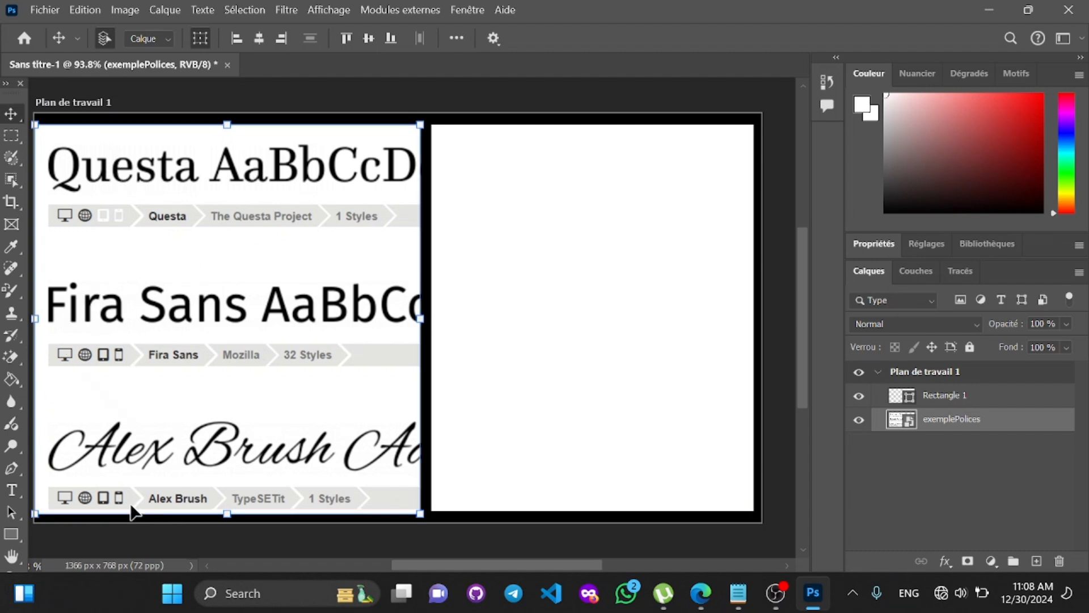
pyautogui.click(150, 40)
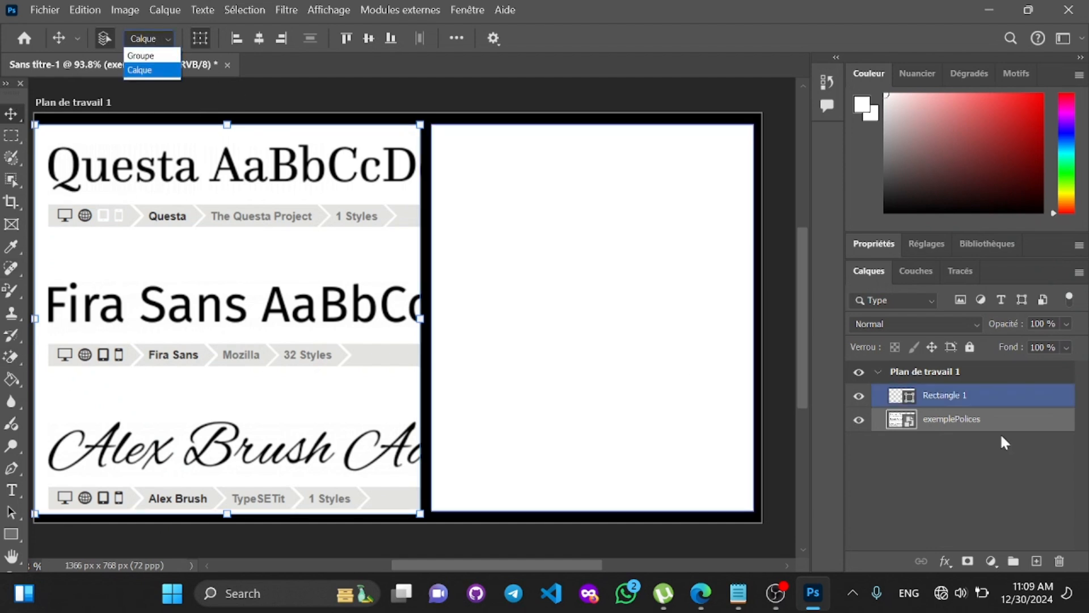
pyautogui.click(859, 420)
pyautogui.click(859, 420)
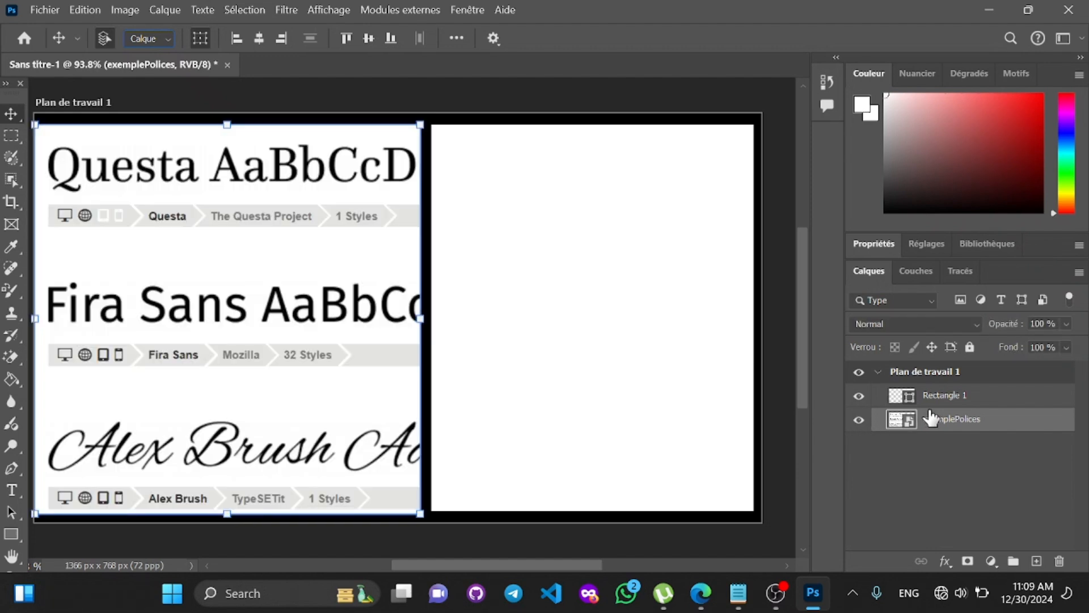
pyautogui.click(859, 418)
pyautogui.click(859, 396)
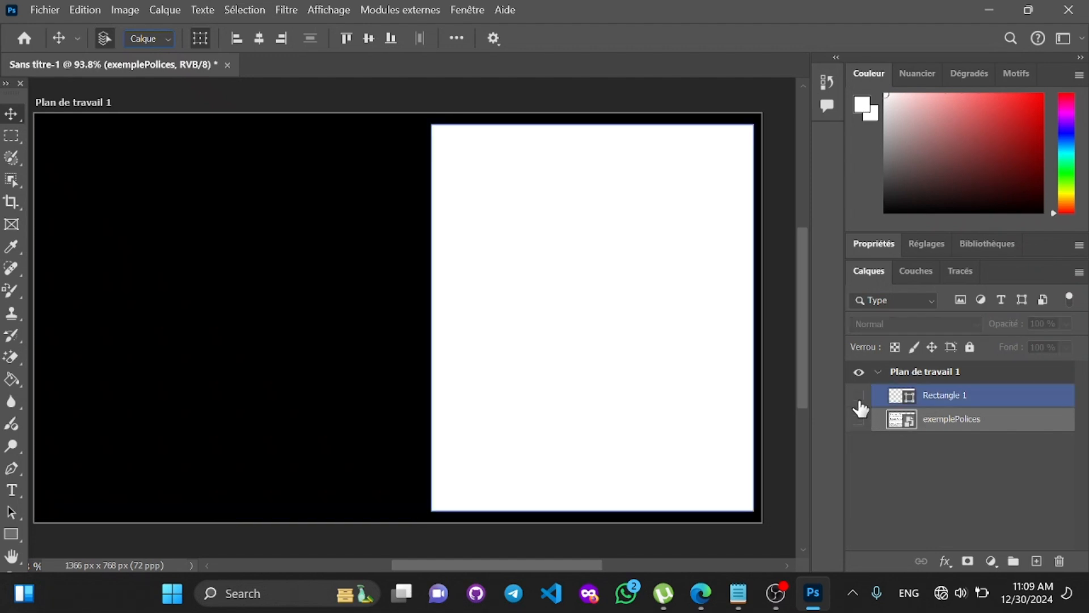
pyautogui.click(54, 13)
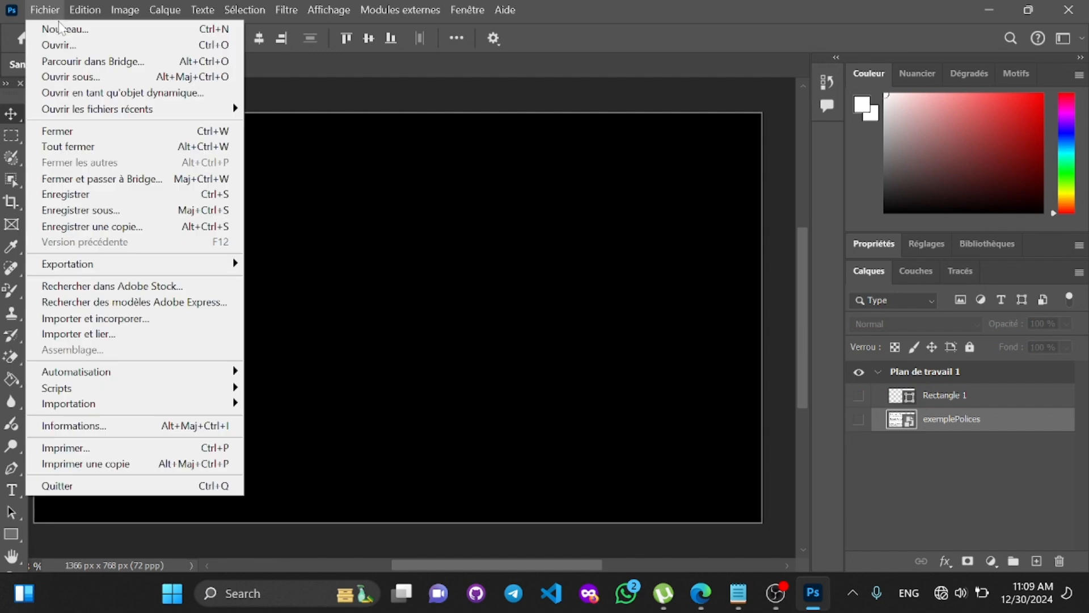
pyautogui.click(255, 118)
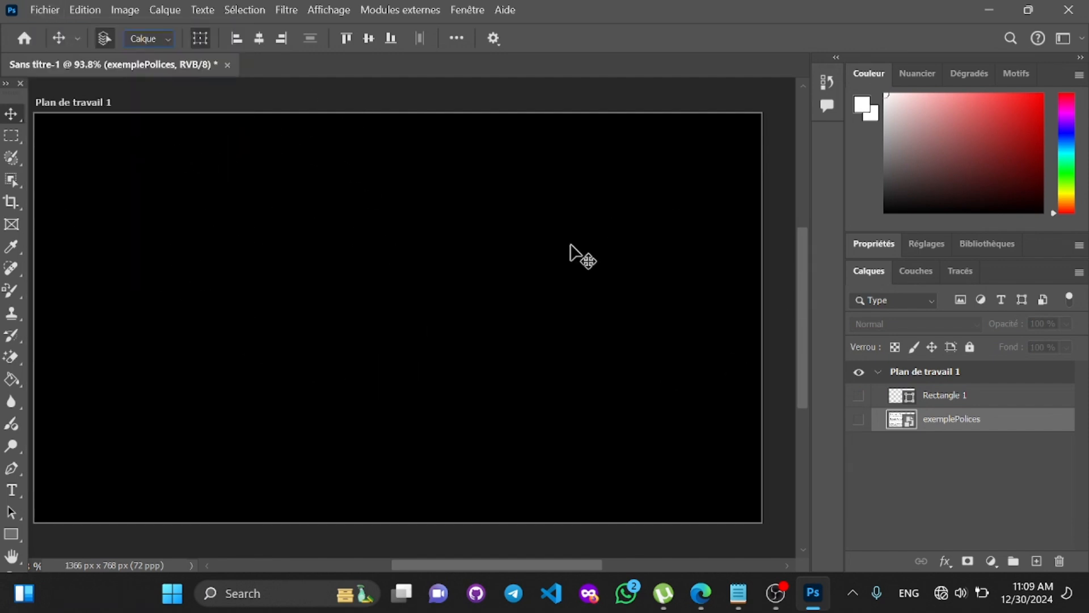
# Step: Show the exemplePolices and Rectangle 1 layers again, keeping the font sample image selected
pyautogui.click(858, 419)
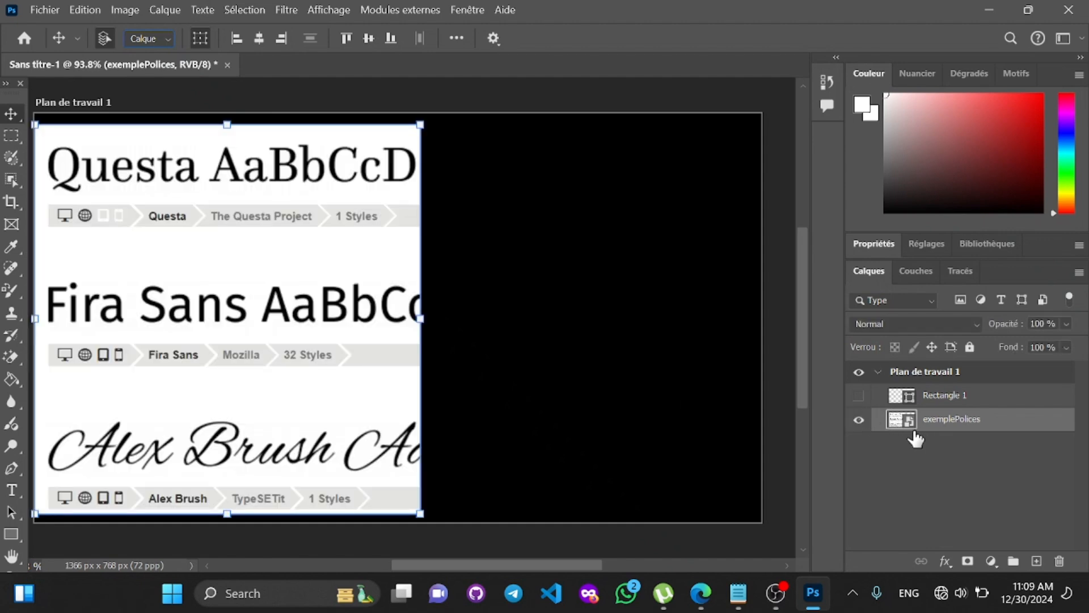
pyautogui.click(859, 396)
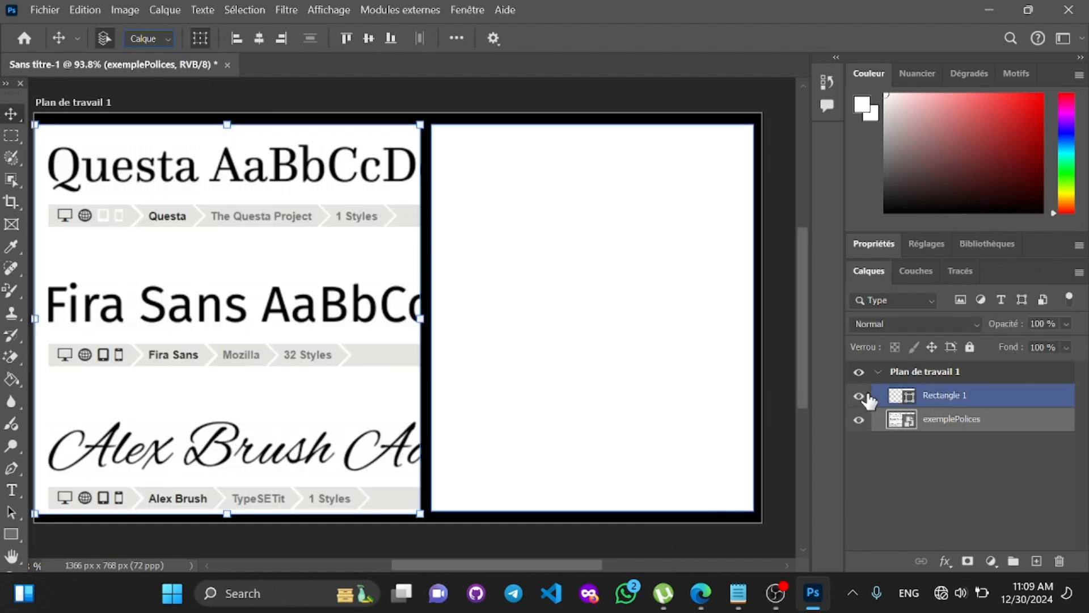
pyautogui.click(44, 181)
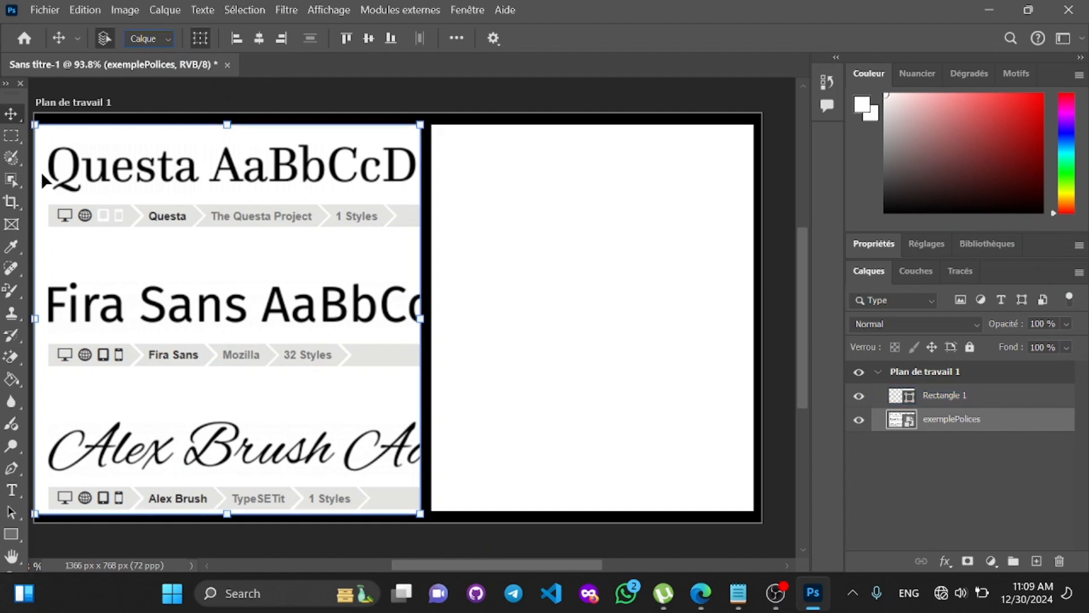
pyautogui.click(517, 174)
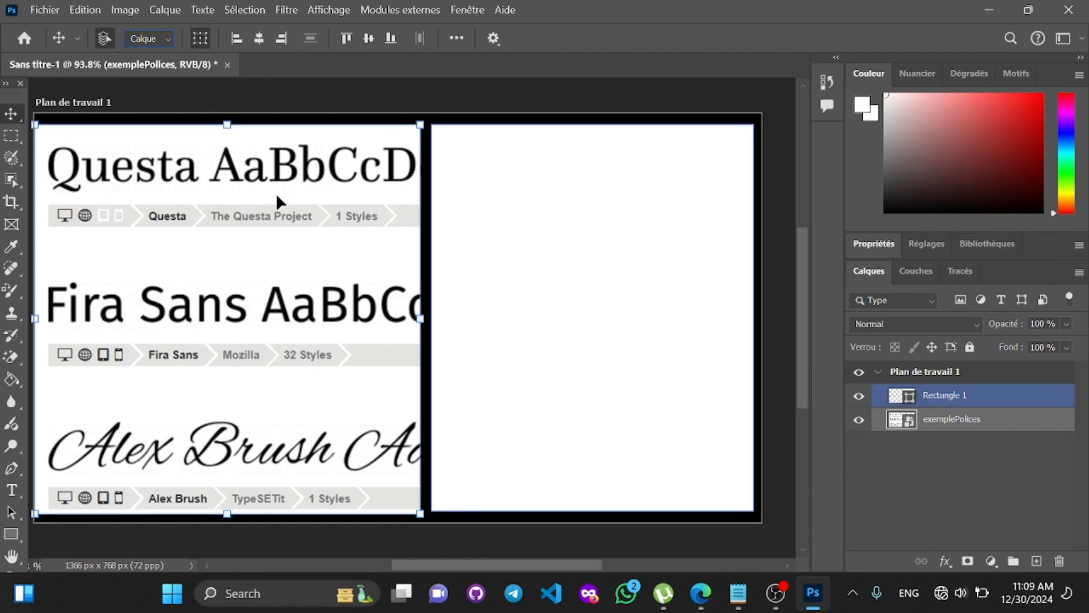
pyautogui.click(278, 201)
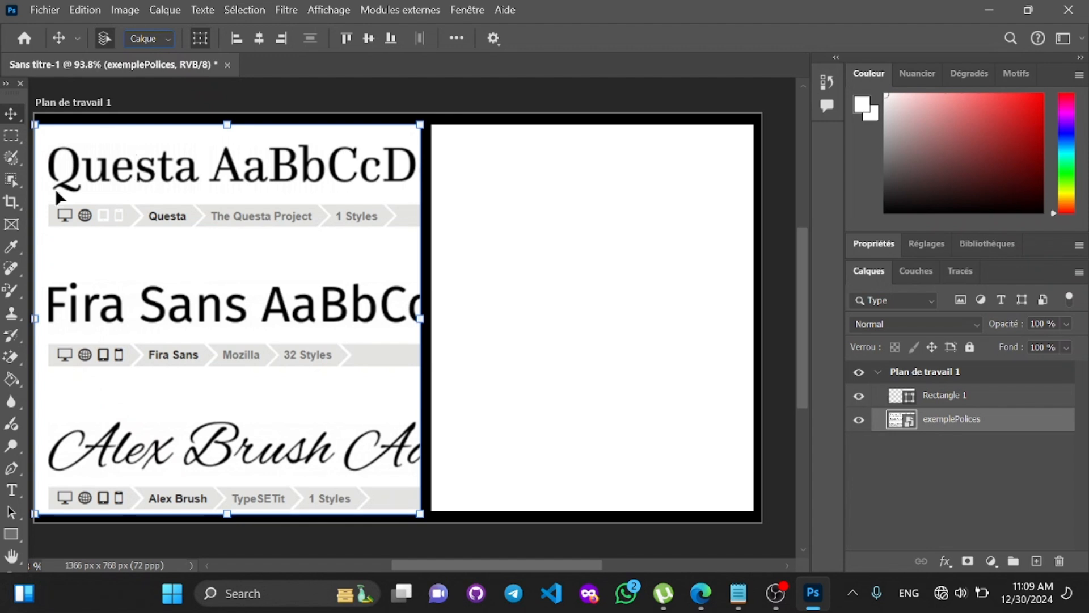
# Step: Activate the Type tool and search the installed fonts for "quest"
pyautogui.click(13, 494)
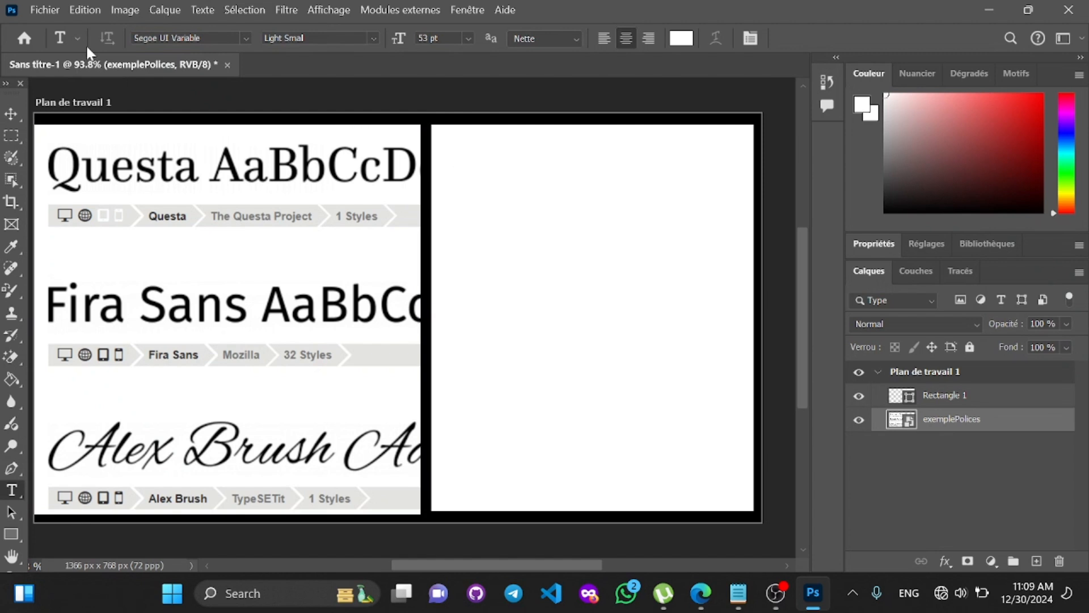
pyautogui.click(173, 38)
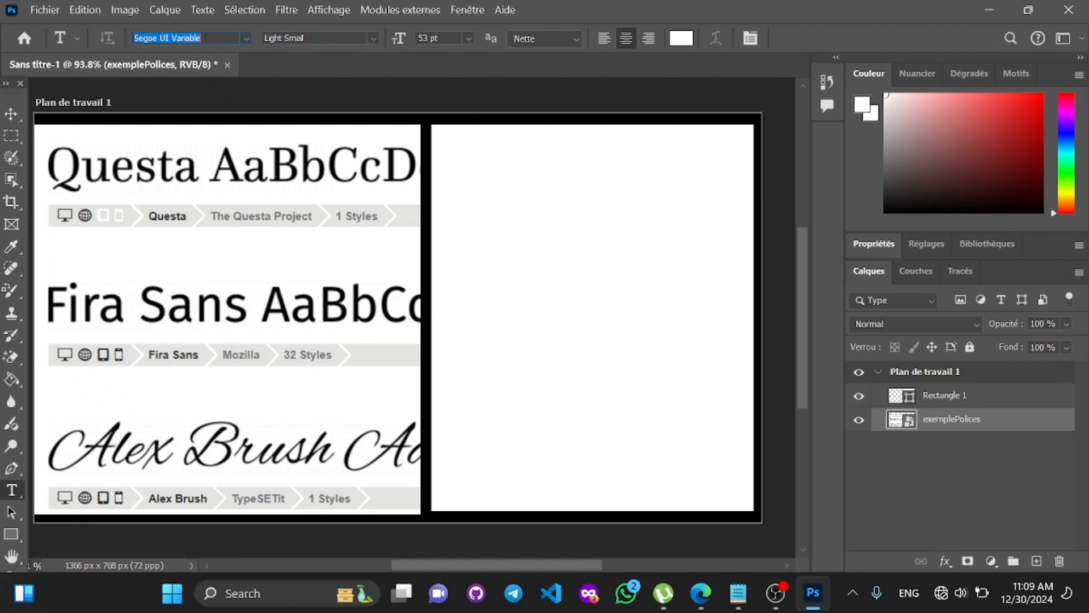
pyautogui.click(248, 37)
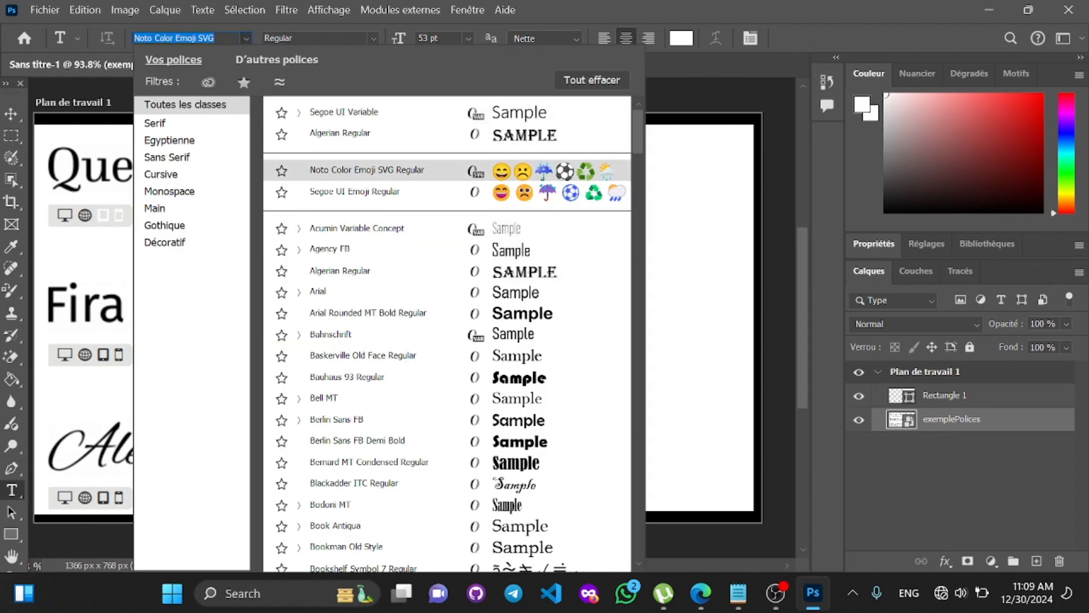
pyautogui.write('quest')
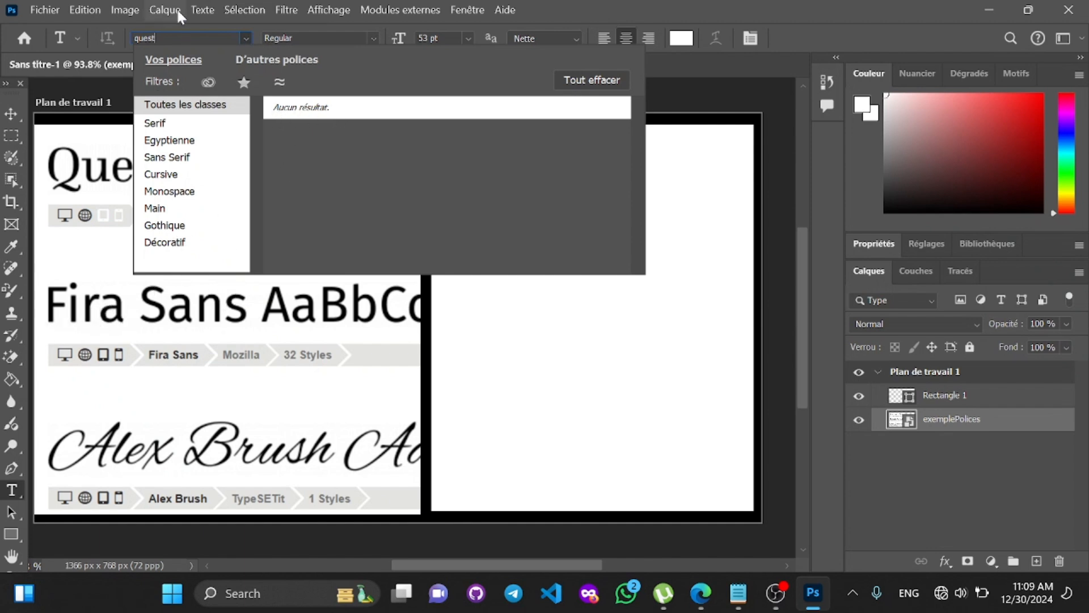
# Step: Replace the font search term with "fira" to look for the Fira Sans font
pyautogui.press('BackSpace')
pyautogui.press('BackSpace')
pyautogui.press('BackSpace')
pyautogui.press('BackSpace')
pyautogui.press('BackSpace')
pyautogui.write('fri')
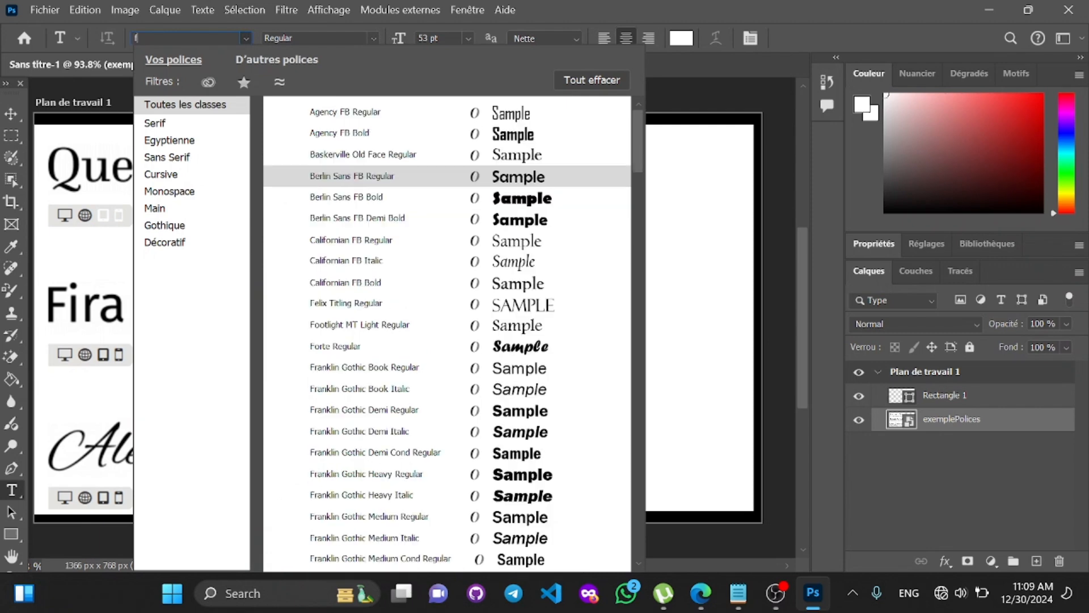
pyautogui.press('BackSpace')
pyautogui.press('BackSpace')
pyautogui.press('BackSpace')
pyautogui.write('fira')
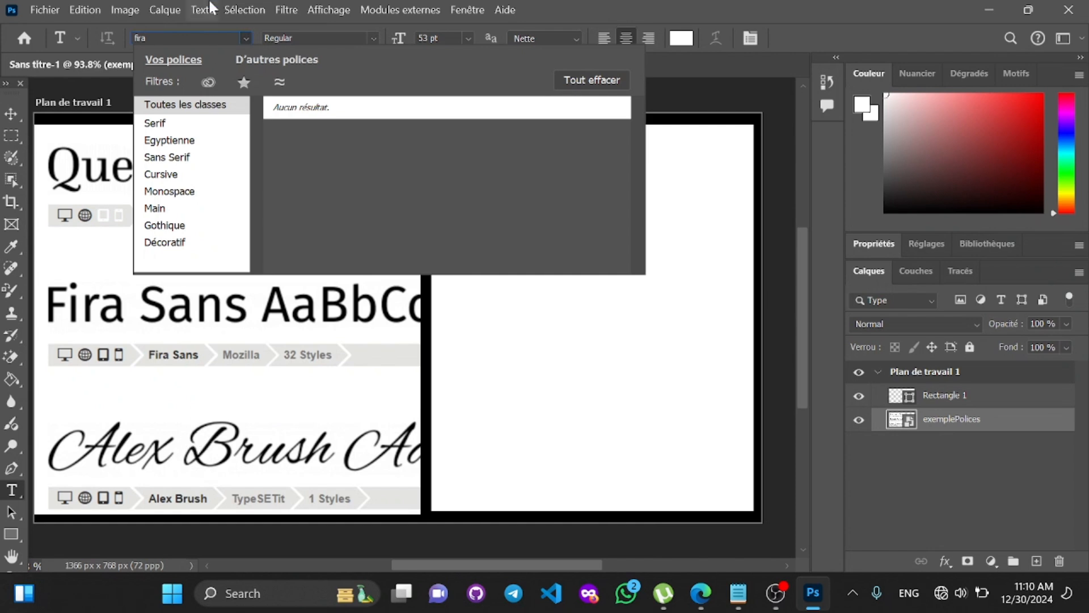
# Step: Search the installed fonts for "alex" to look for Alex Brush, and remove that search term
pyautogui.press('BackSpace')
pyautogui.press('BackSpace')
pyautogui.press('BackSpace')
pyautogui.write('alex')
pyautogui.press('BackSpace')
pyautogui.press('BackSpace')
pyautogui.press('BackSpace')
pyautogui.press('BackSpace')
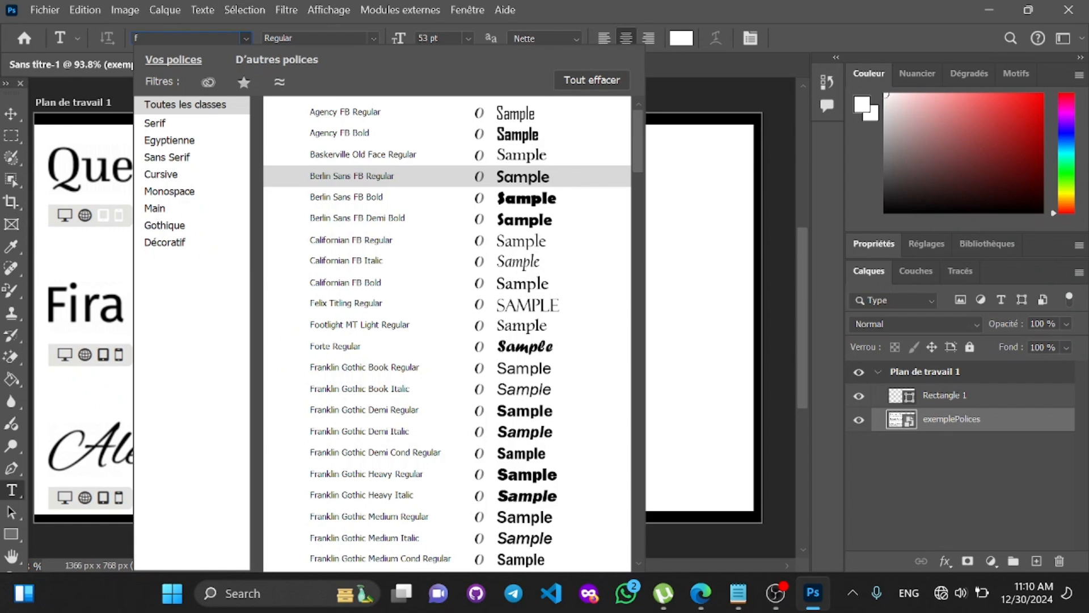
# Step: Search the installed fonts for "arial", and clear the search to list all fonts again
pyautogui.press('BackSpace')
pyautogui.write('arial')
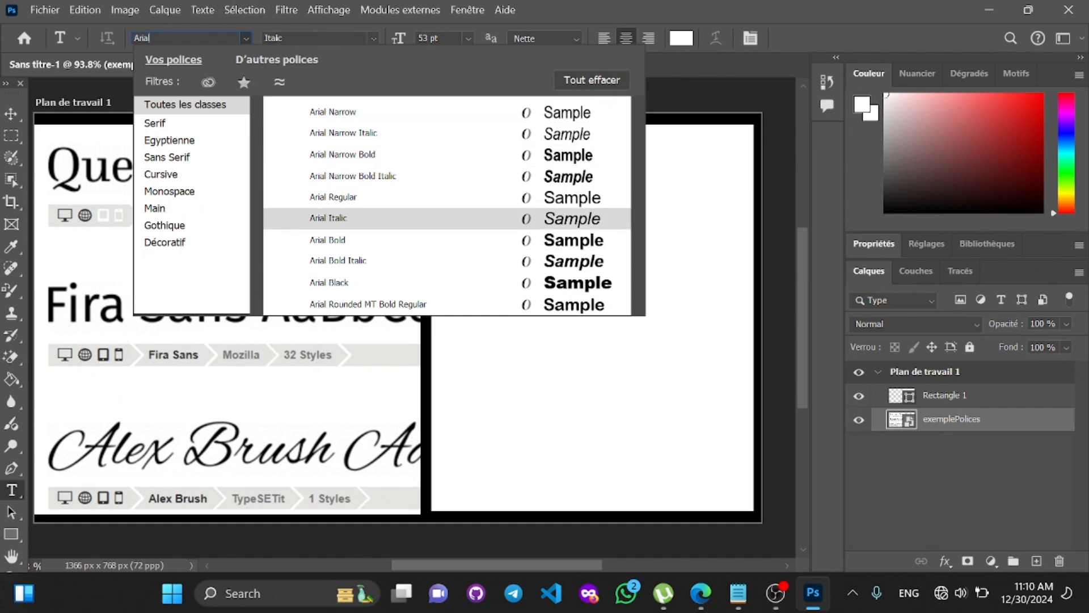
pyautogui.press('BackSpace')
pyautogui.press('BackSpace')
pyautogui.press('BackSpace')
pyautogui.press('BackSpace')
pyautogui.press('BackSpace')
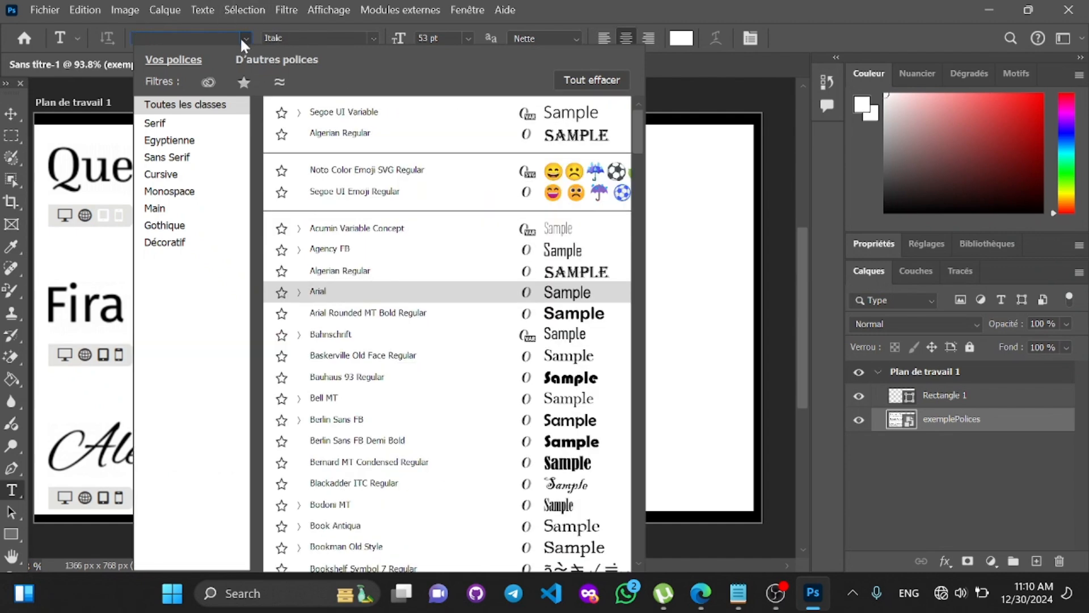
pyautogui.click(246, 38)
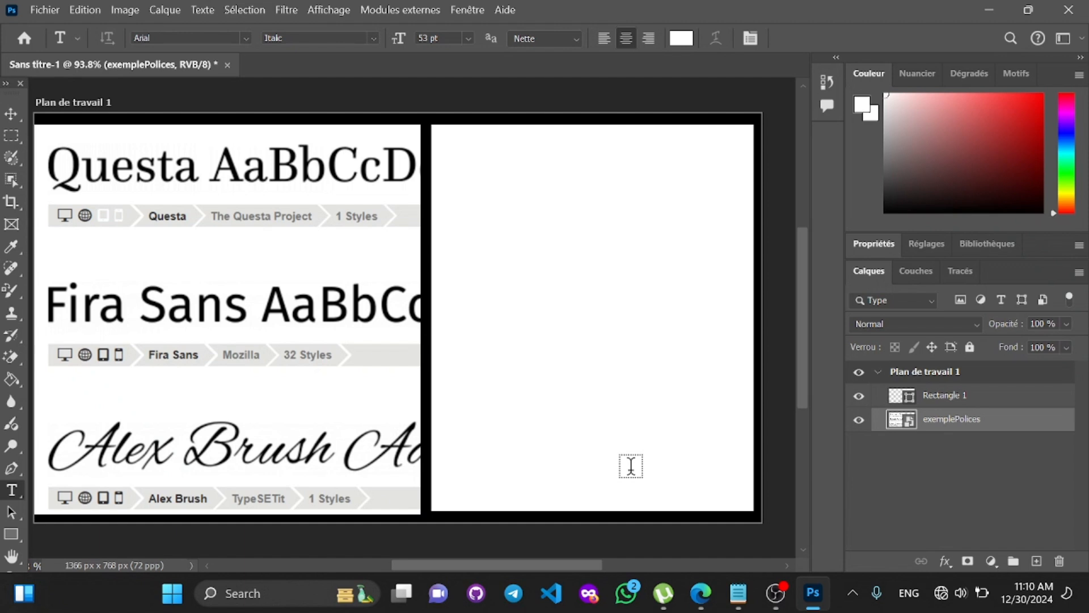
pyautogui.click(247, 39)
pyautogui.click(248, 38)
pyautogui.click(739, 605)
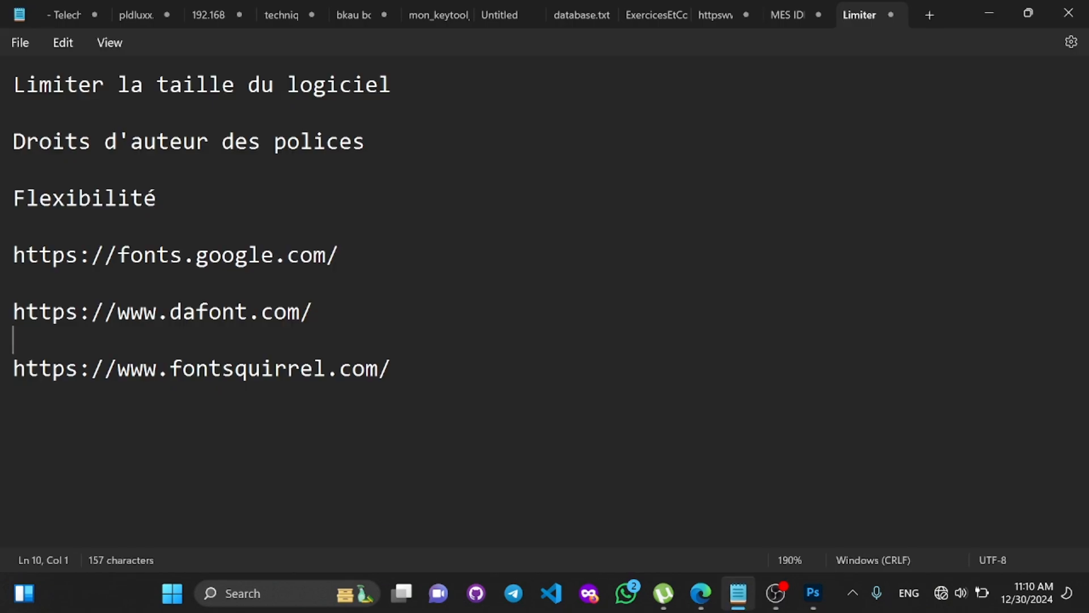
pyautogui.moveTo(326, 305); pyautogui.dragTo(14, 311)
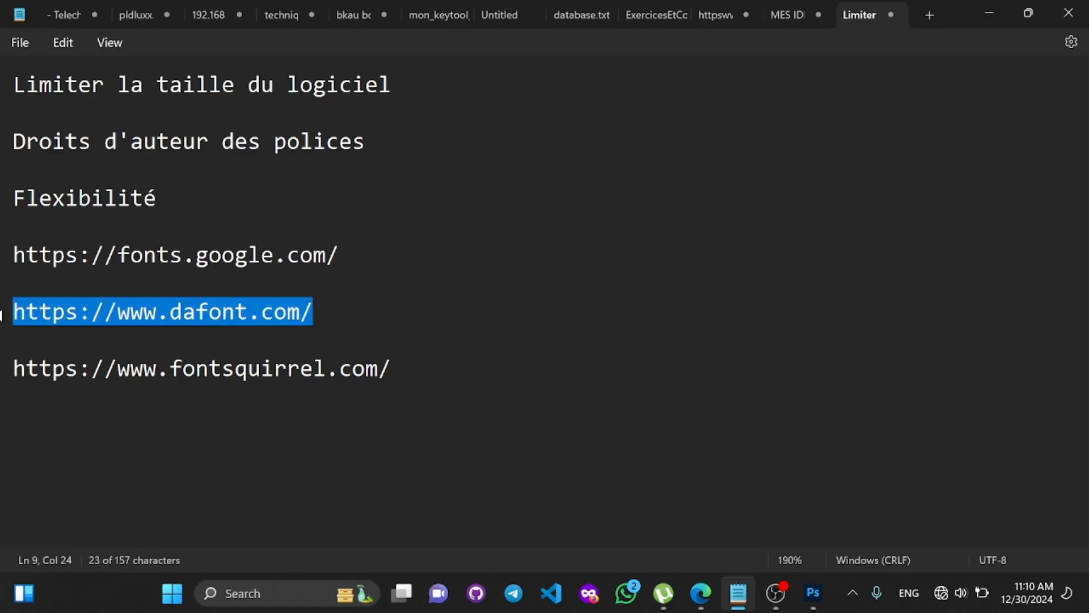
pyautogui.hotkey('shift', 'Right')
pyautogui.hotkey('ctrl', 'c')
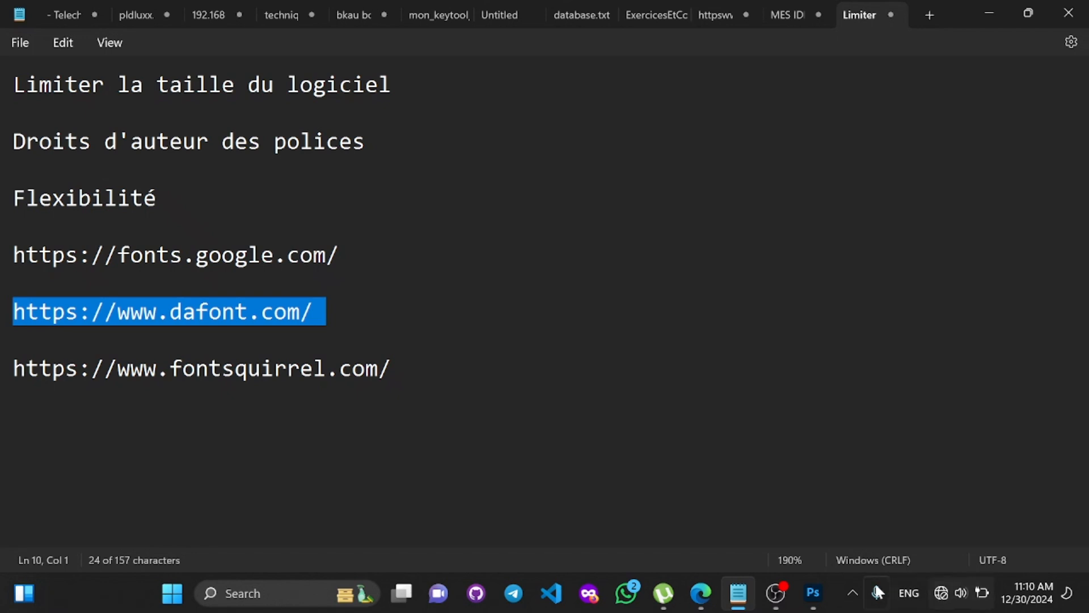
# Step: Minimize Photoshop and turn on the computer's Wi-Fi
pyautogui.click(813, 593)
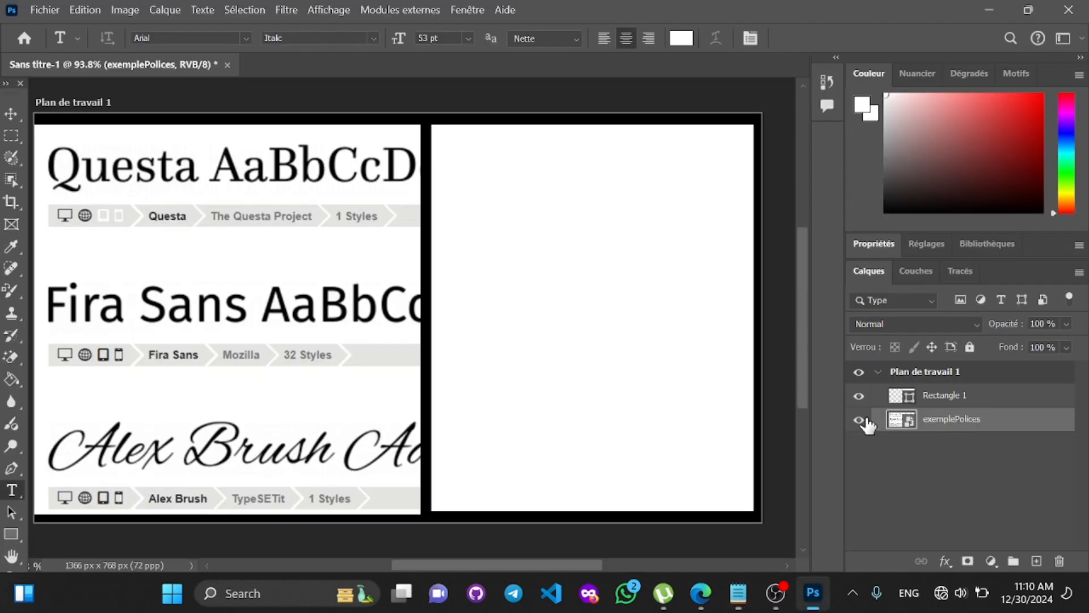
pyautogui.click(991, 10)
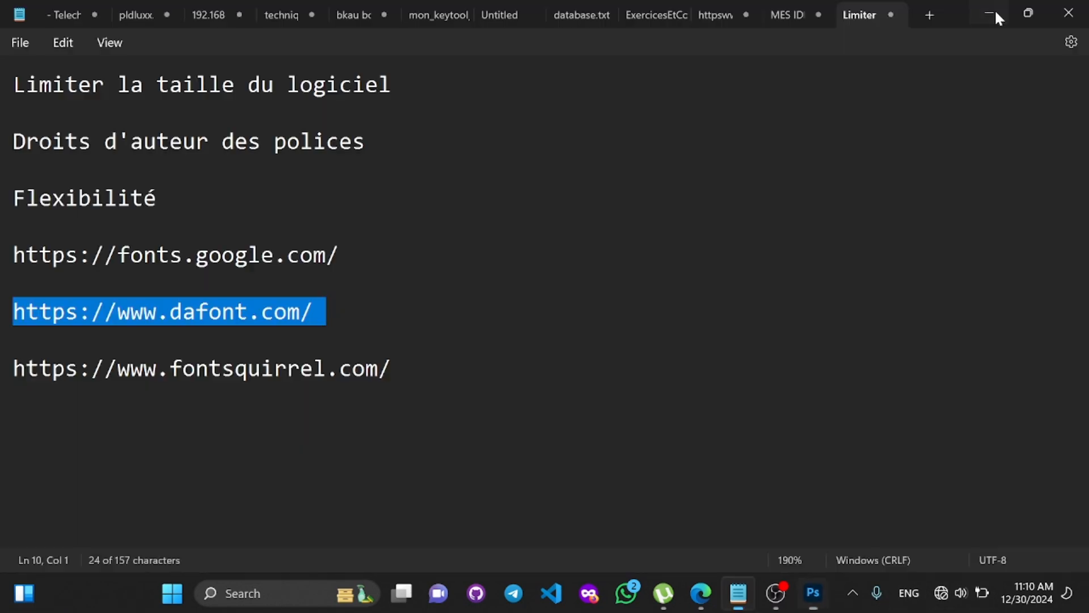
pyautogui.click(960, 593)
pyautogui.click(821, 217)
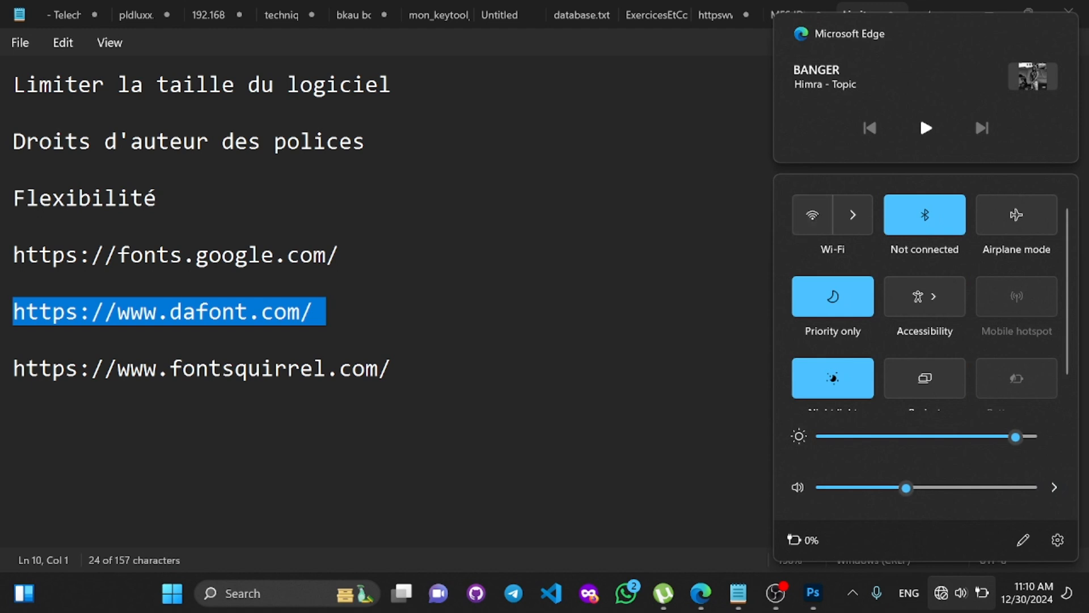
pyautogui.click(653, 397)
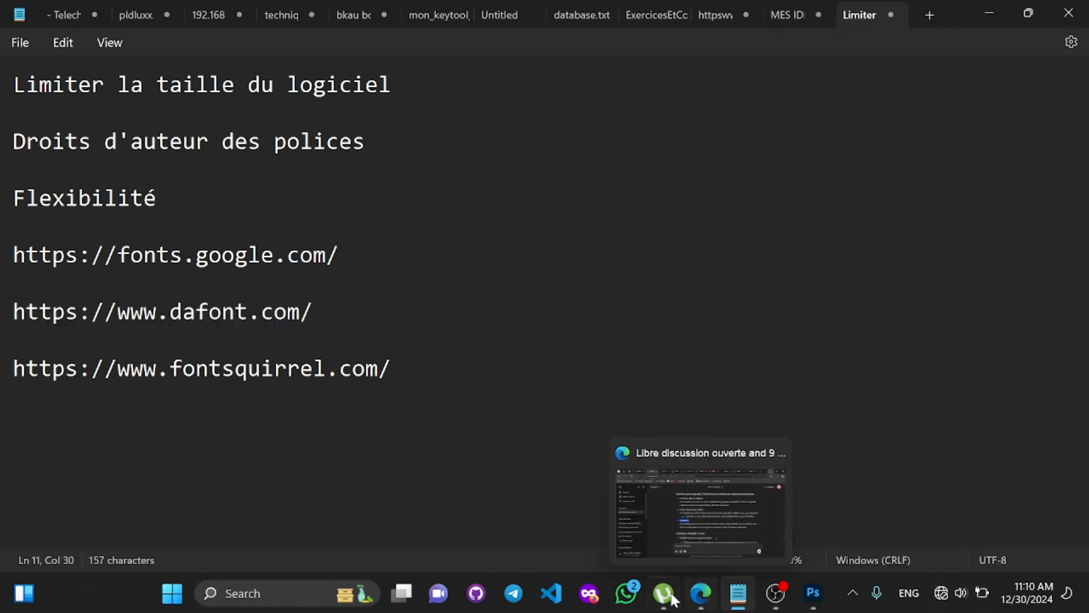
# Step: Minimize the notes and load the copied DaFont address in Firefox
pyautogui.click(975, 8)
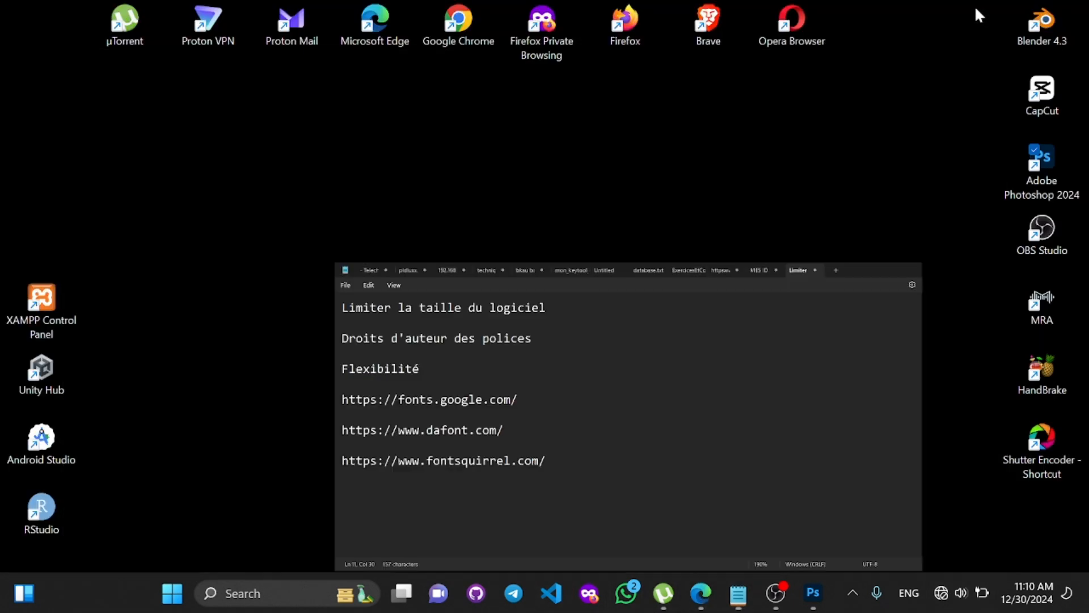
pyautogui.click(477, 12)
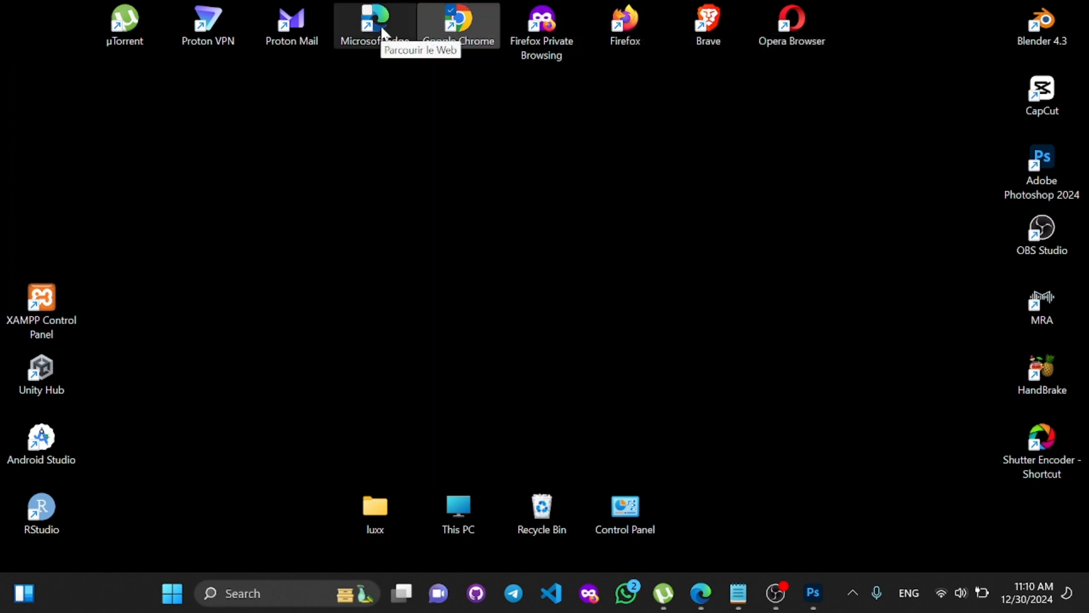
pyautogui.doubleClick(639, 26)
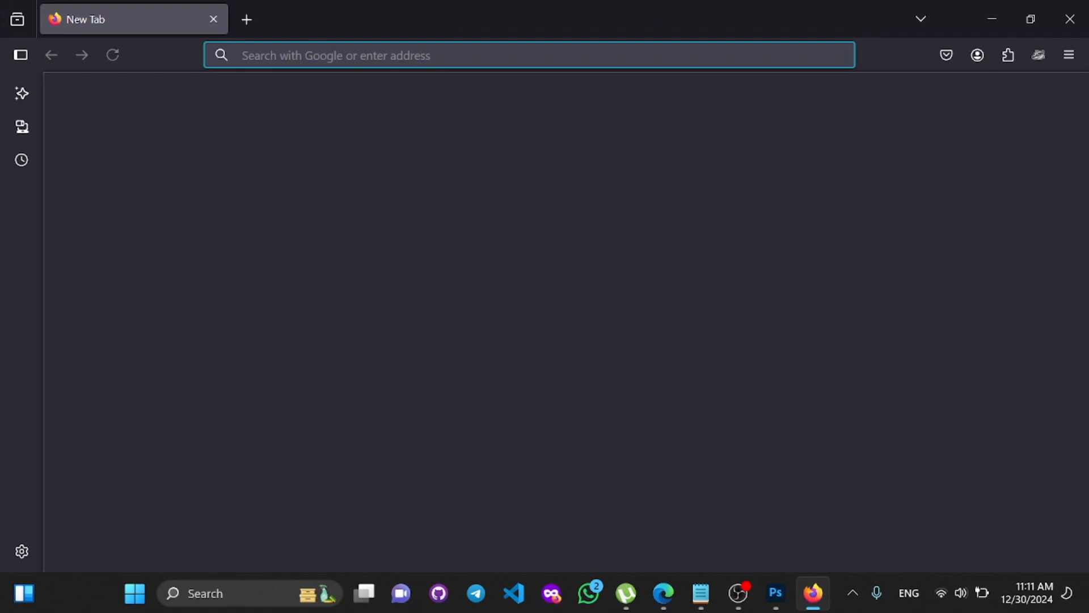
pyautogui.hotkey('ctrl', 'v')
pyautogui.press('Return')
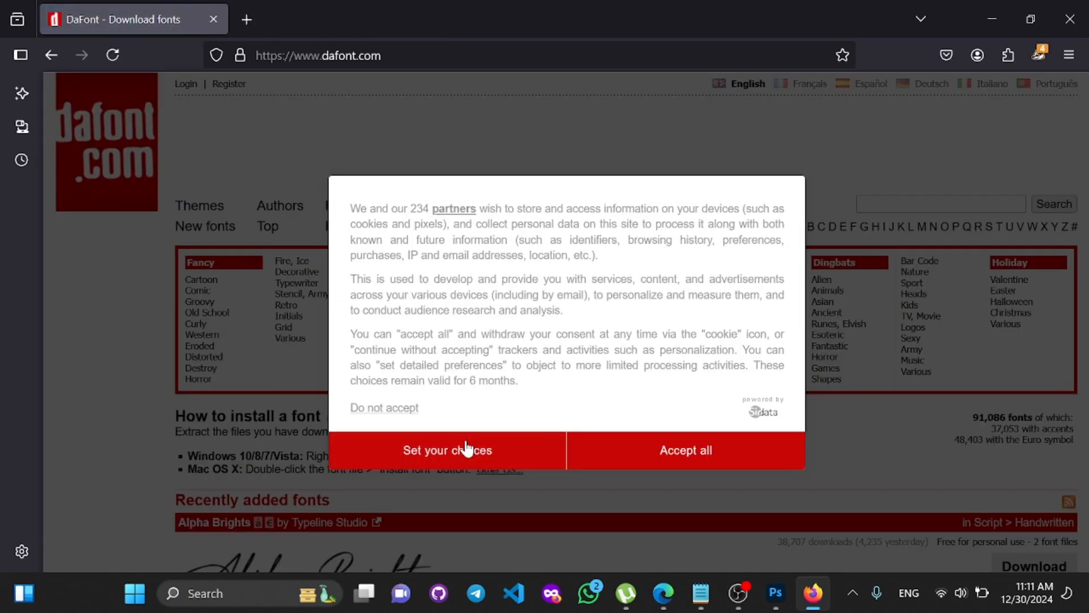
# Step: Save DaFont's detailed cookie choices as they are and look through its recently added fonts
pyautogui.click(467, 448)
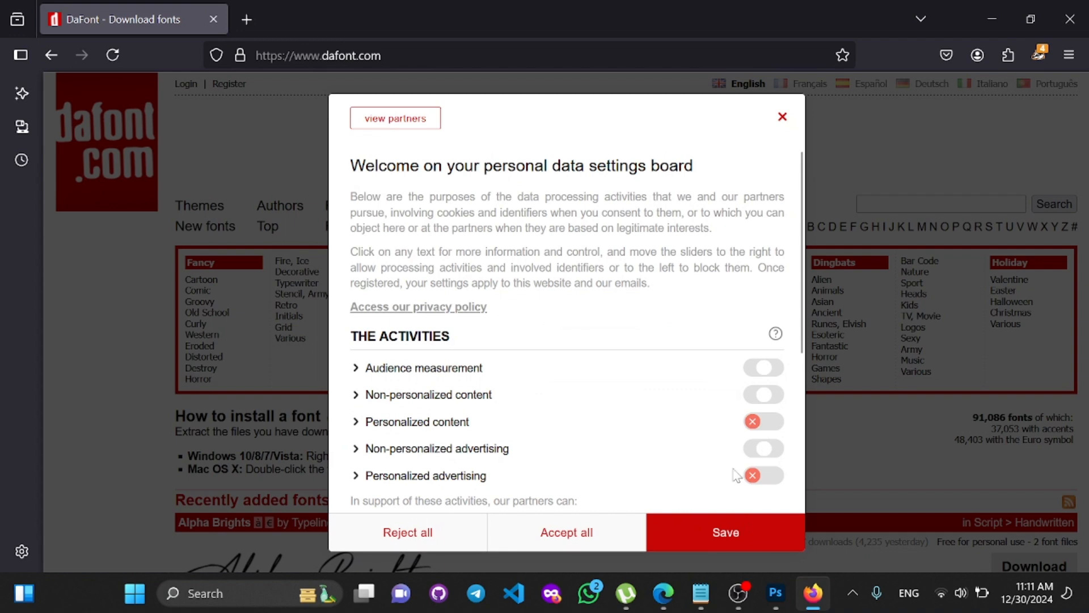
pyautogui.scroll(-5, 736, 476)
pyautogui.click(689, 533)
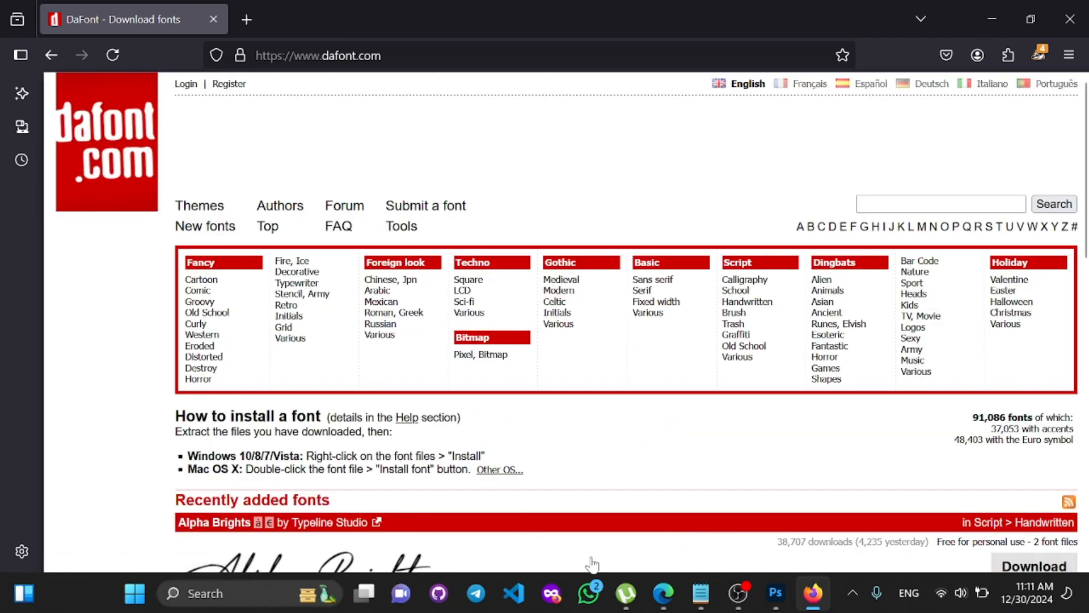
pyautogui.scroll(-10, 561, 433)
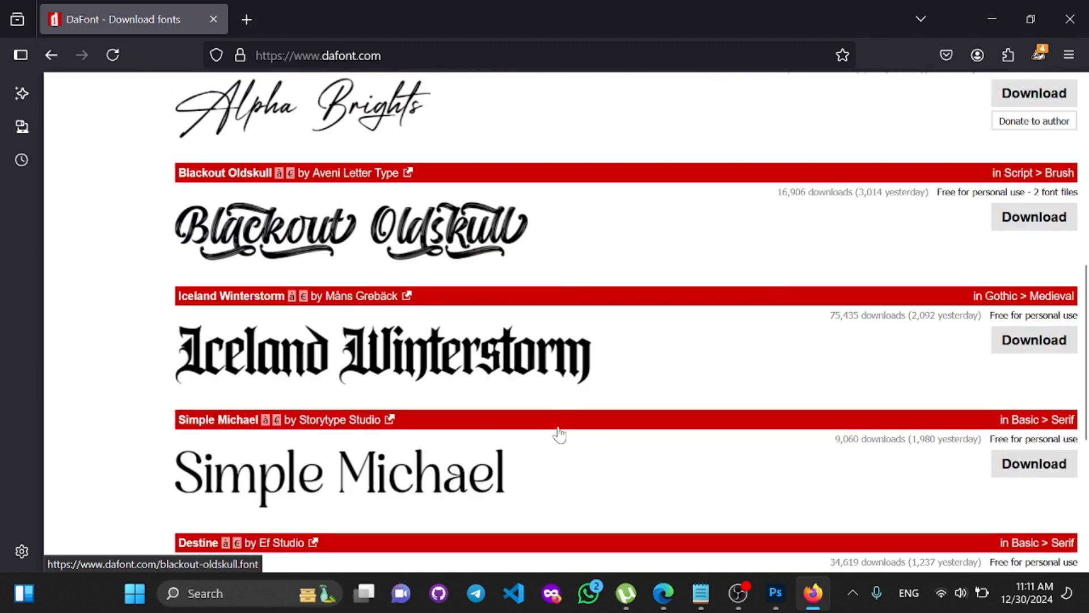
pyautogui.scroll(15, 560, 434)
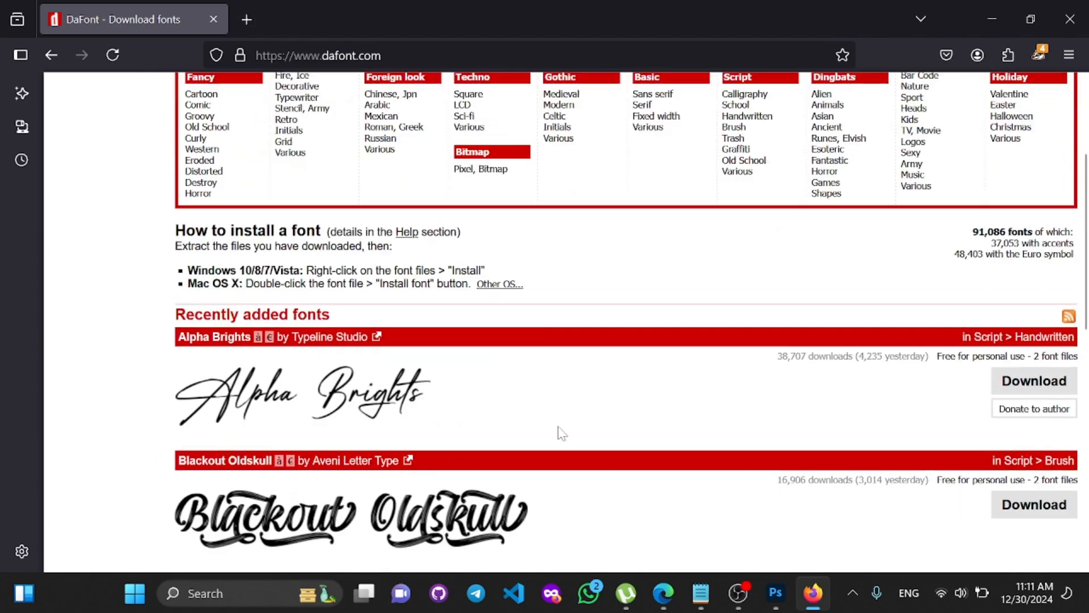
pyautogui.scroll(-7, 562, 433)
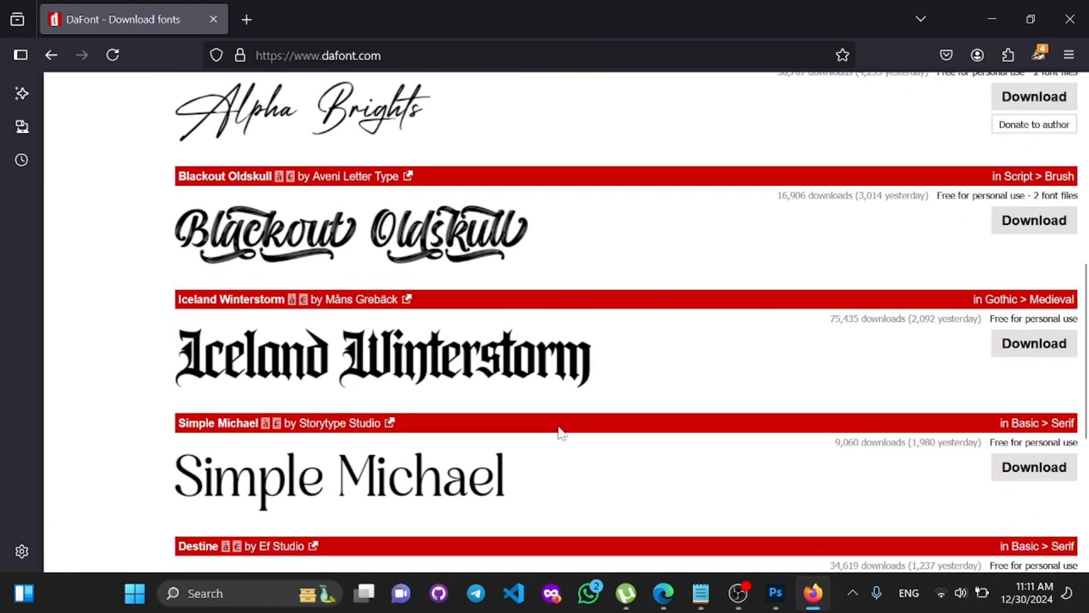
pyautogui.scroll(7, 562, 434)
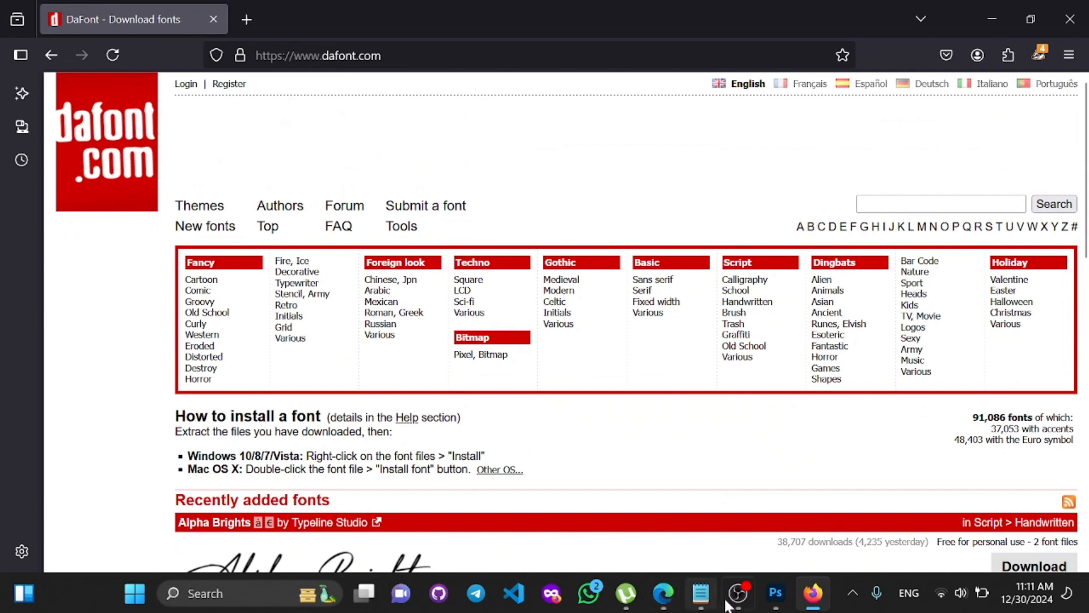
pyautogui.click(698, 600)
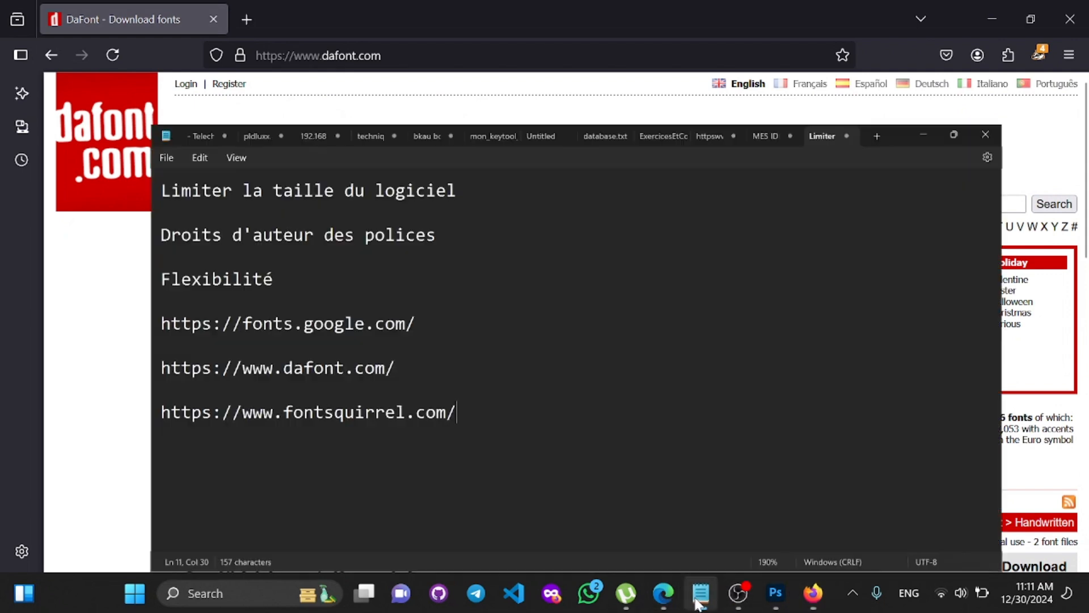
pyautogui.moveTo(391, 368); pyautogui.dragTo(3, 377)
pyautogui.hotkey('ctrl', 'c')
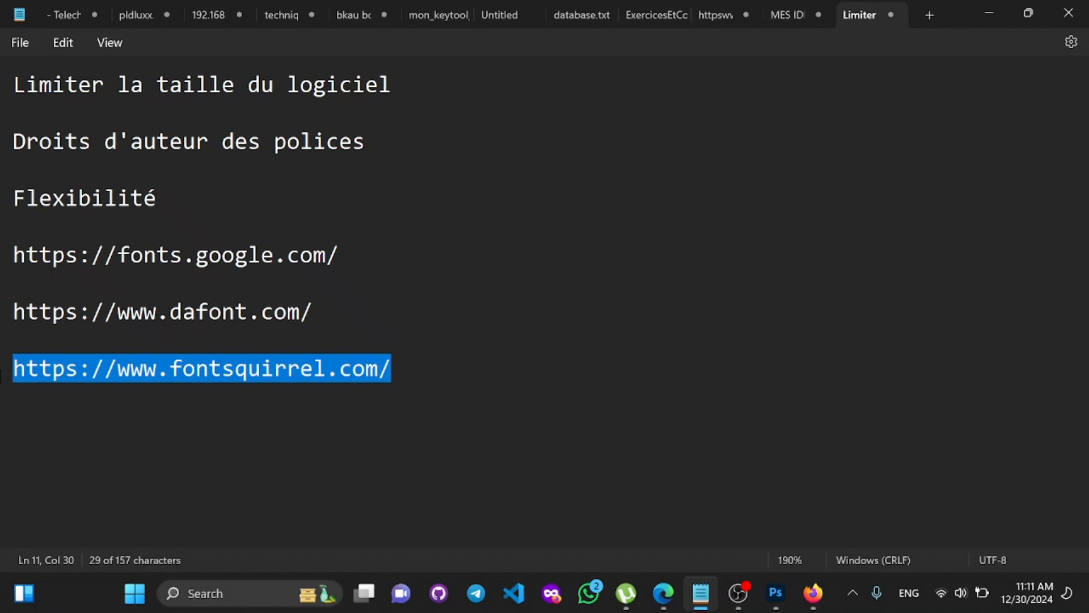
pyautogui.hotkey('alt', 'Tab')
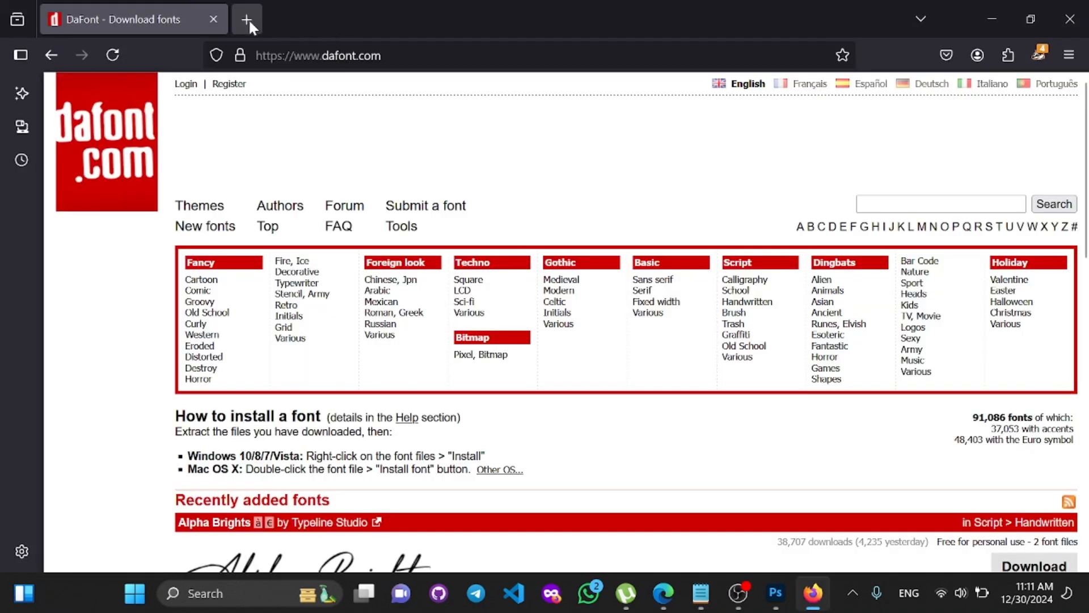
pyautogui.click(340, 55)
pyautogui.hotkey('ctrl', 'v')
pyautogui.press('Return')
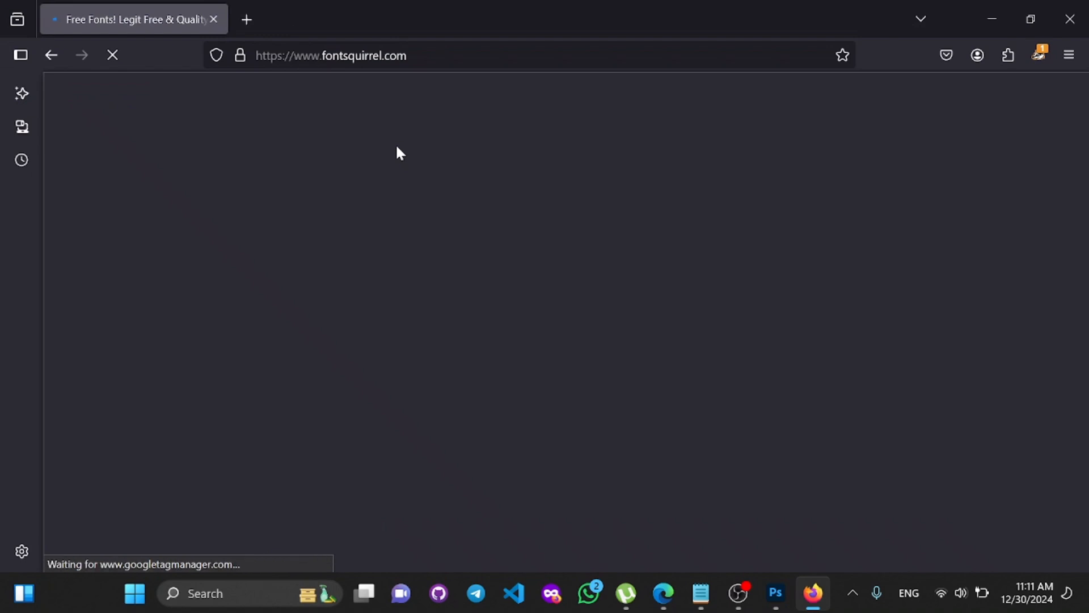
# Step: Confirm Font Squirrel's privacy preferences without enabling any purposes, and reject all cookies in the second consent notice
pyautogui.scroll(-5, 383, 296)
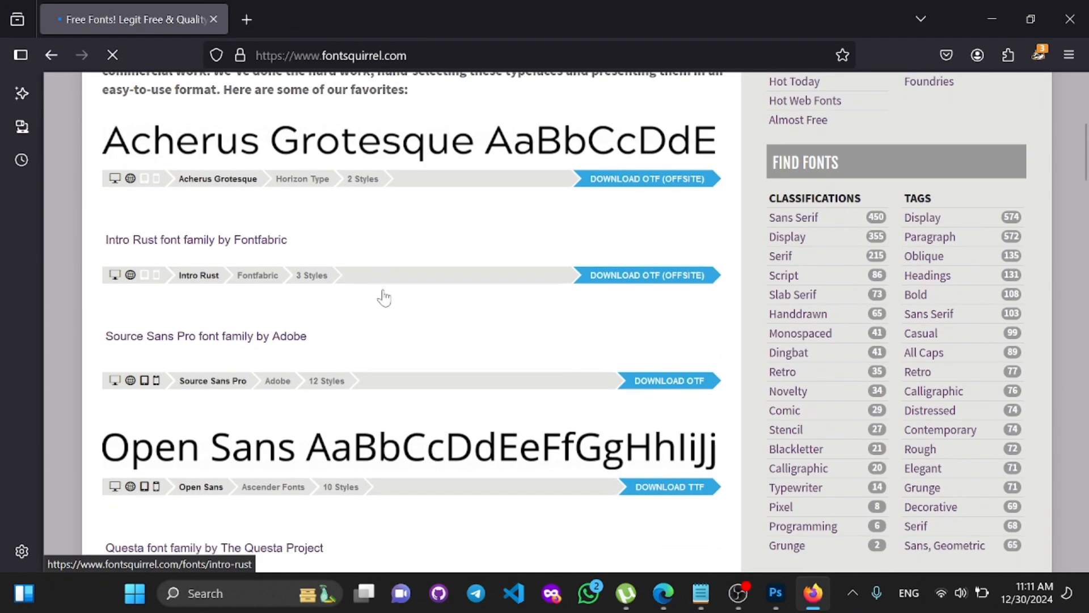
pyautogui.scroll(-1, 384, 298)
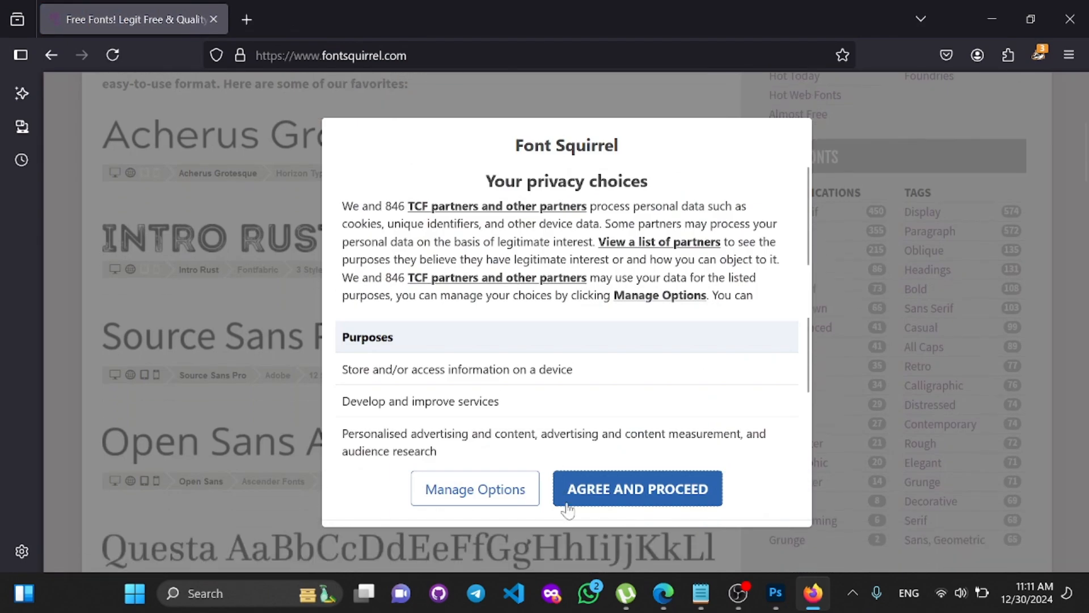
pyautogui.click(481, 495)
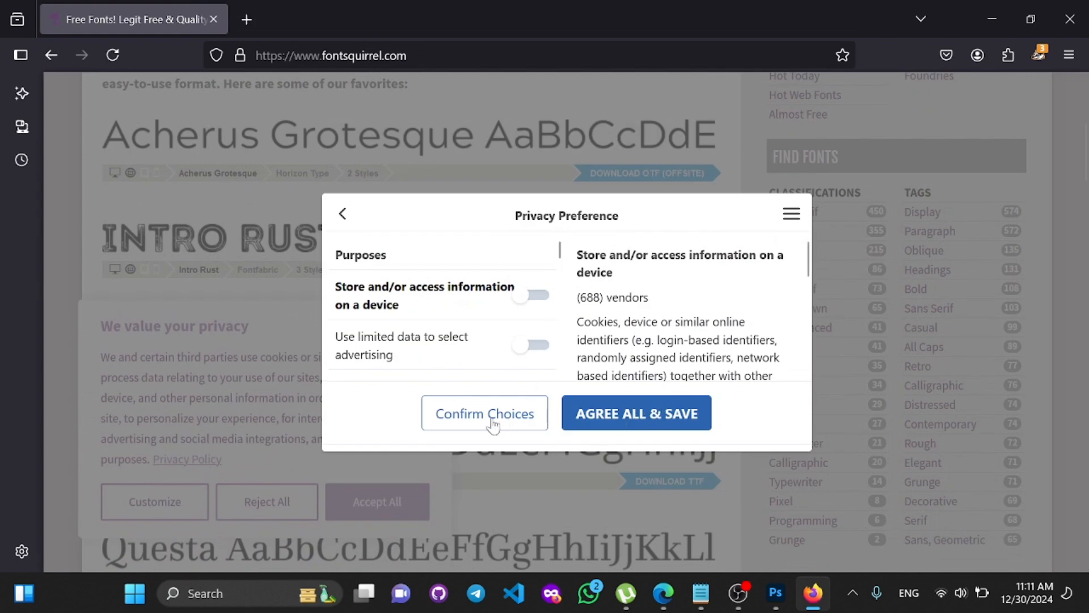
pyautogui.click(491, 422)
pyautogui.click(258, 501)
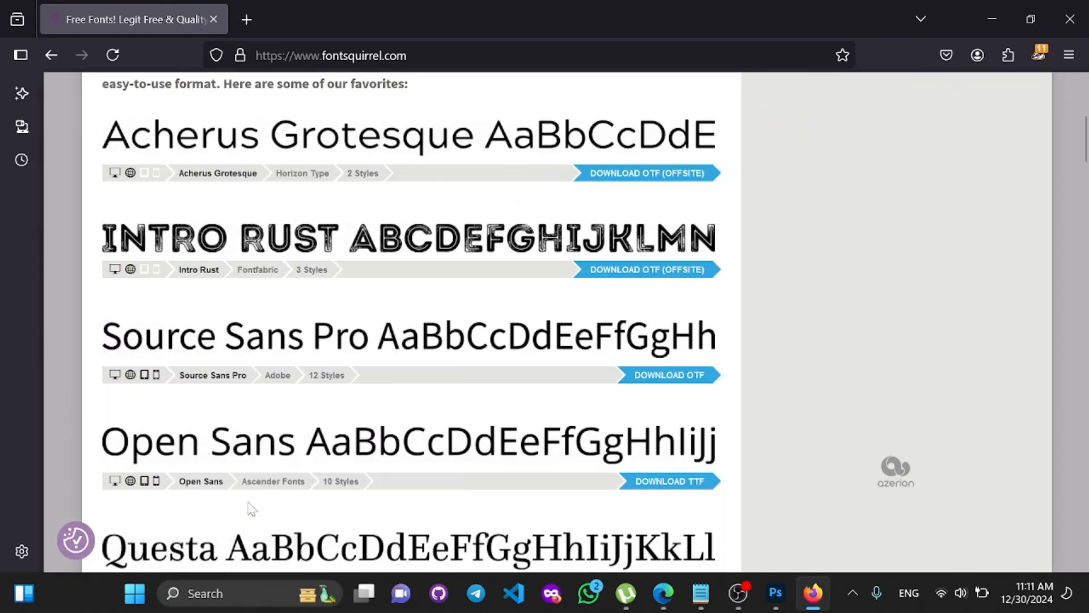
# Step: Find Alex Brush among Font Squirrel's favorite fonts and download its OTF version
pyautogui.scroll(-3, 270, 252)
pyautogui.scroll(-4, 270, 252)
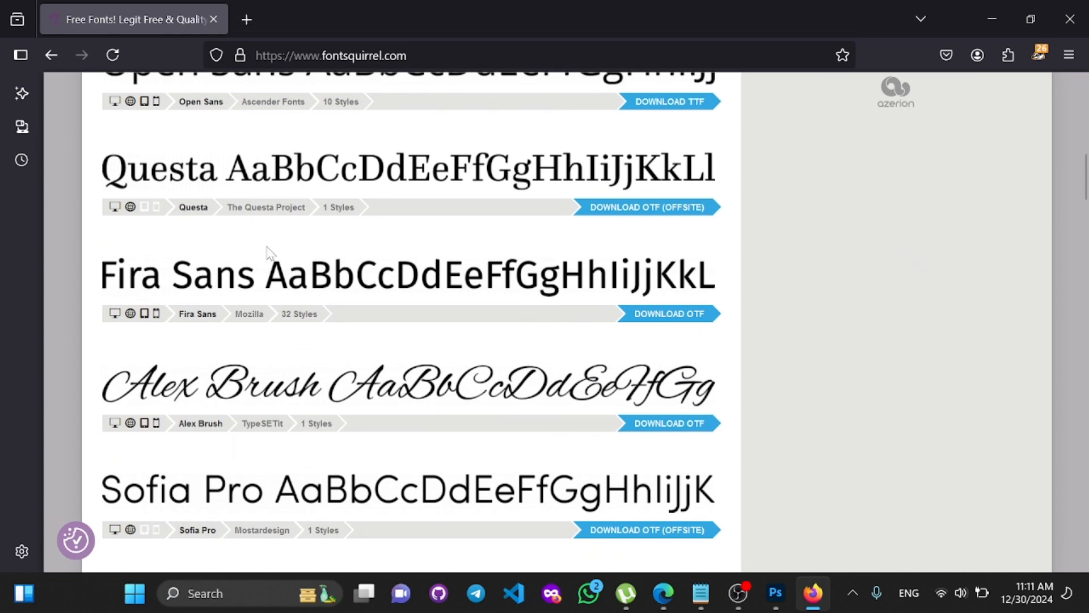
pyautogui.scroll(1, 108, 142)
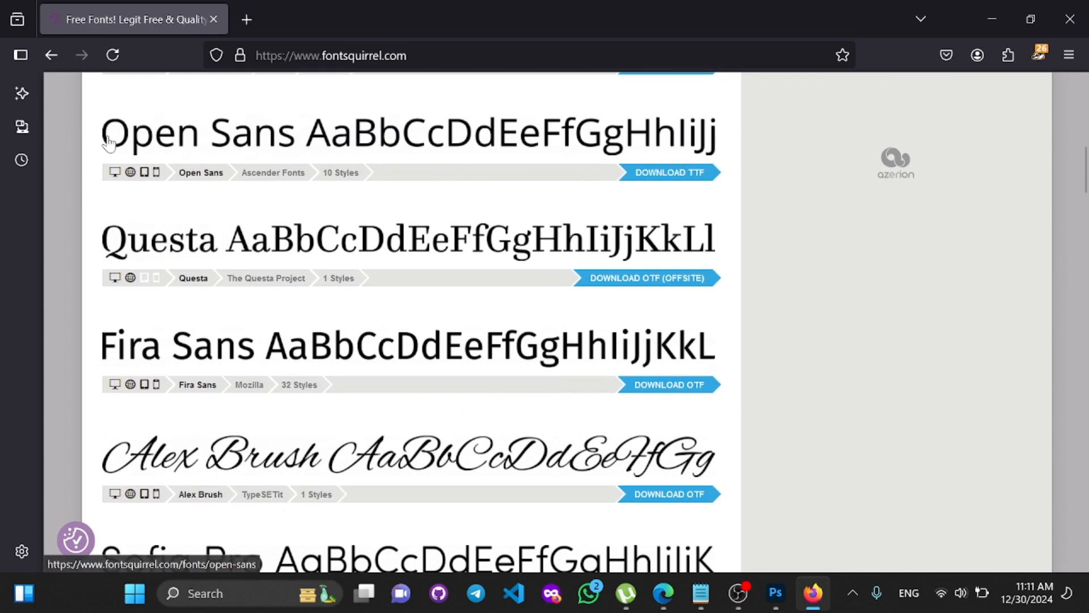
pyautogui.scroll(-2, 108, 142)
pyautogui.scroll(1, 108, 142)
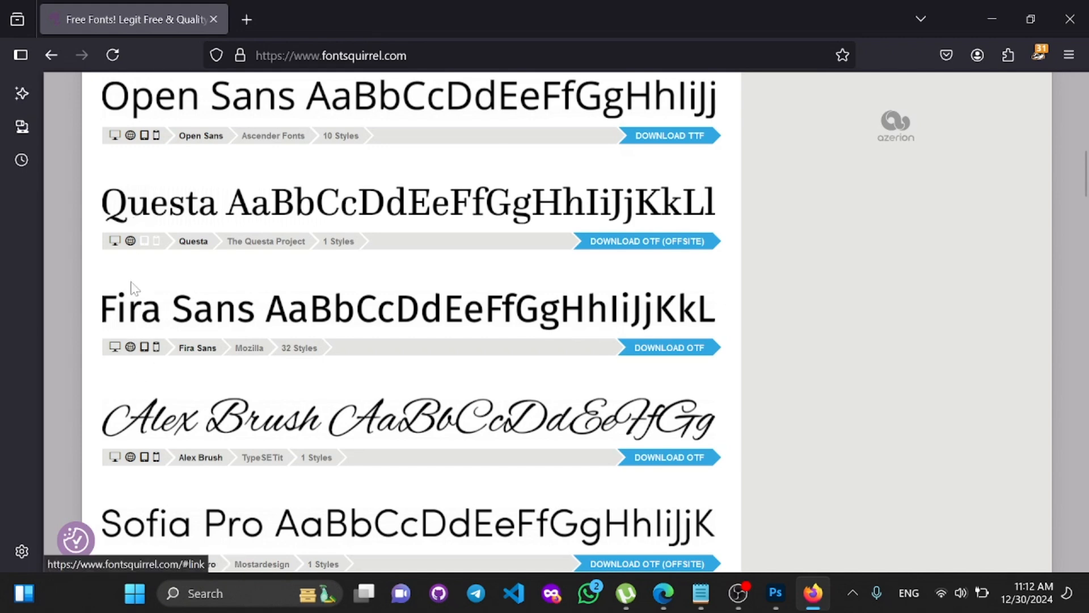
pyautogui.scroll(-2, 131, 338)
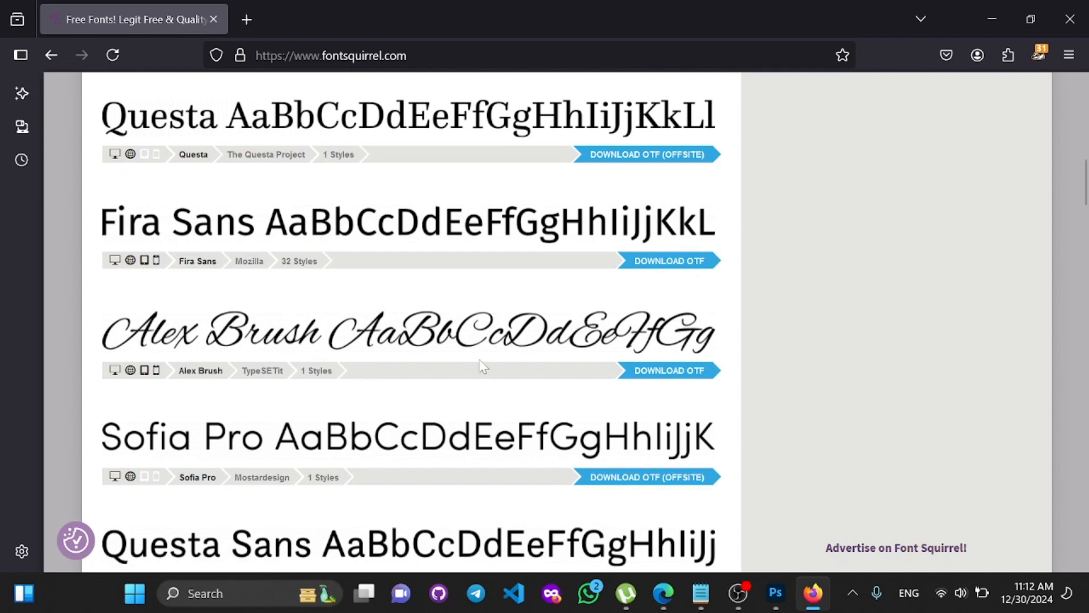
pyautogui.click(666, 374)
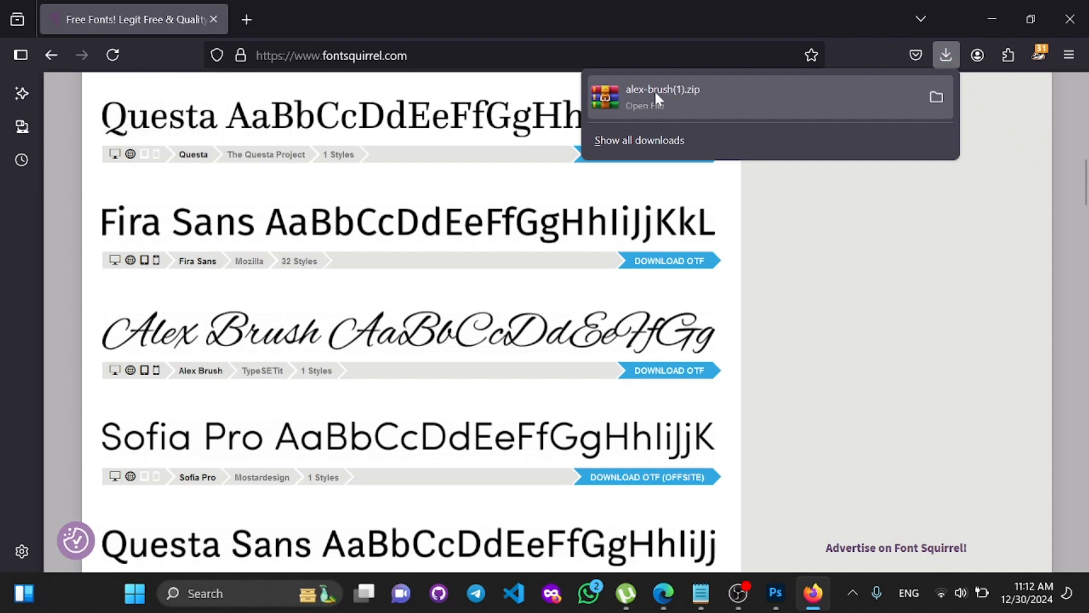
# Step: Open the downloaded alex-brush(1).zip archive from the Downloads folder, allowing it through the security check, and close the folder window
pyautogui.click(936, 99)
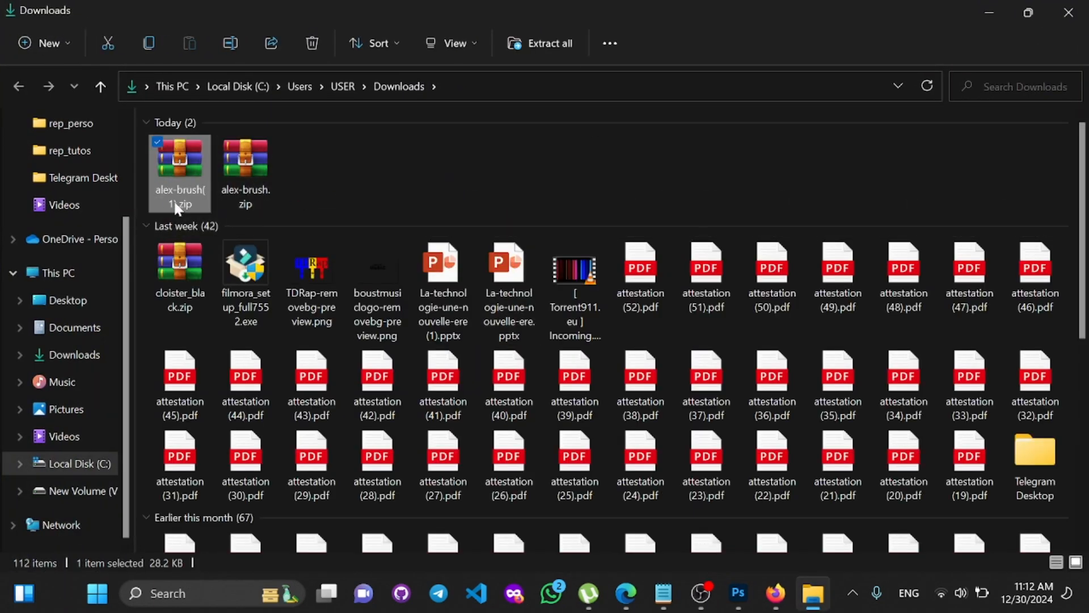
pyautogui.doubleClick(185, 160)
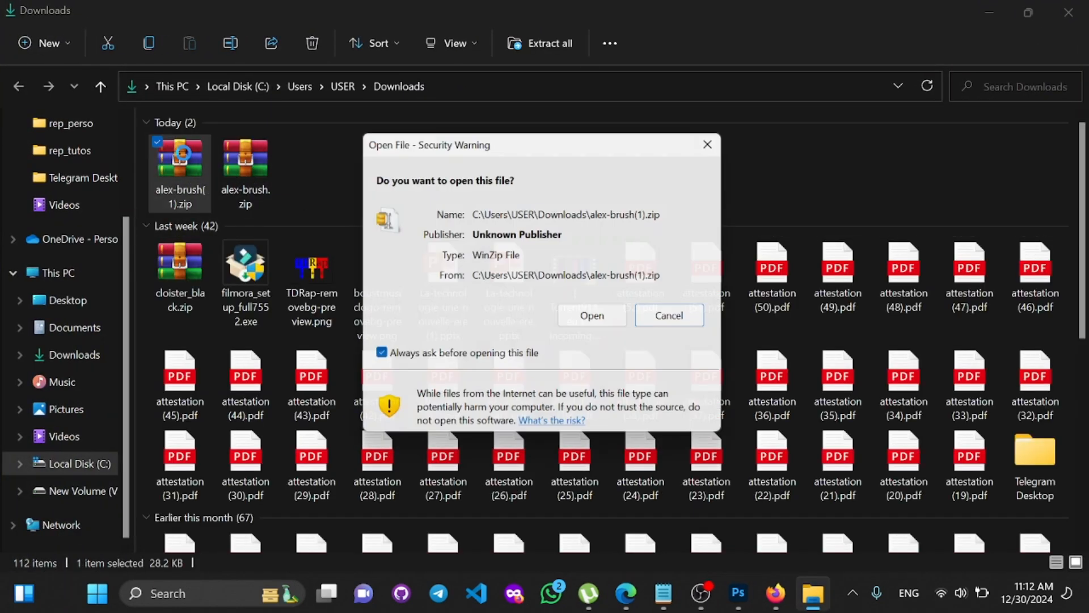
pyautogui.click(593, 314)
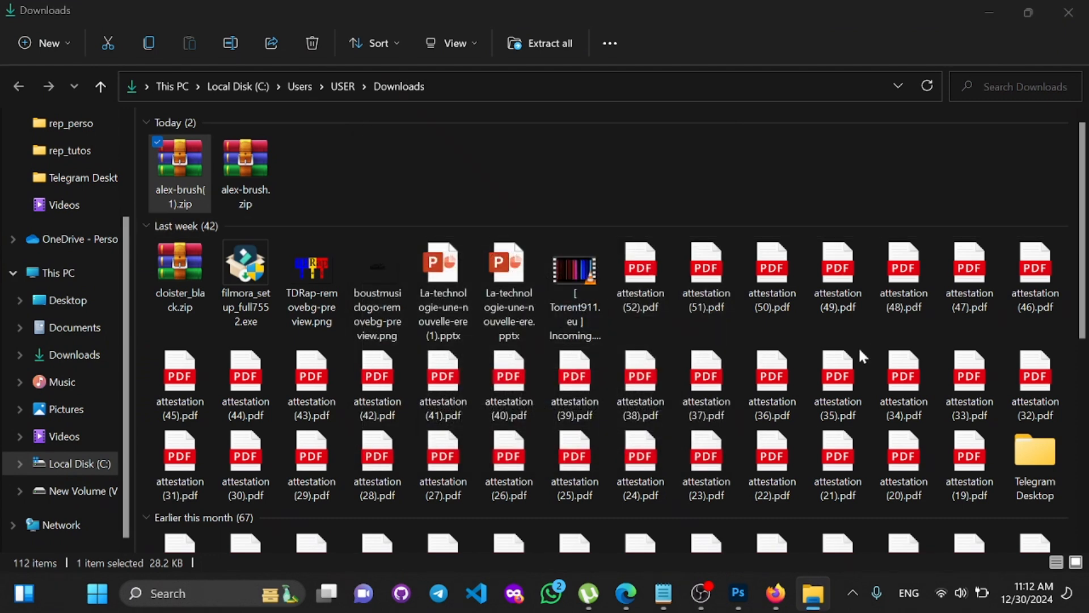
pyautogui.click(1068, 12)
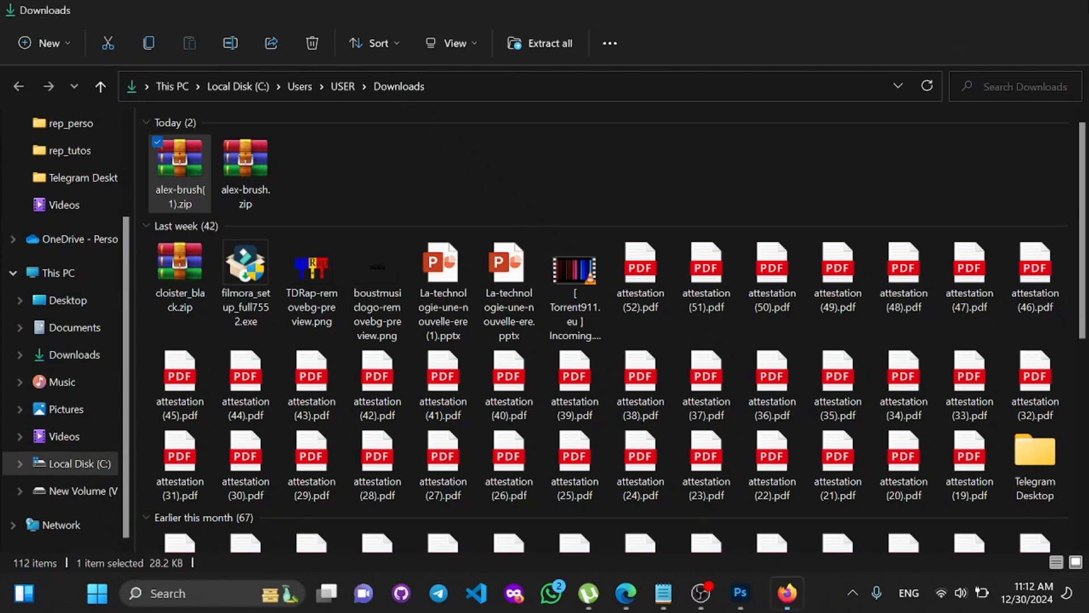
# Step: Minimize the Downloads window and turn off the computer's Wi-Fi connection
pyautogui.click(1007, 7)
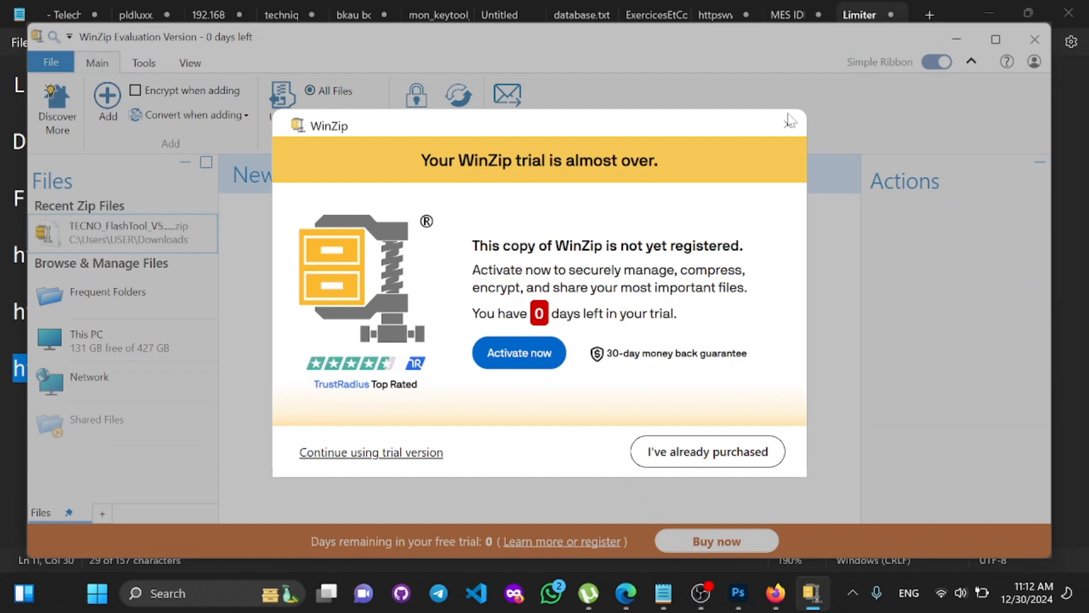
pyautogui.click(960, 593)
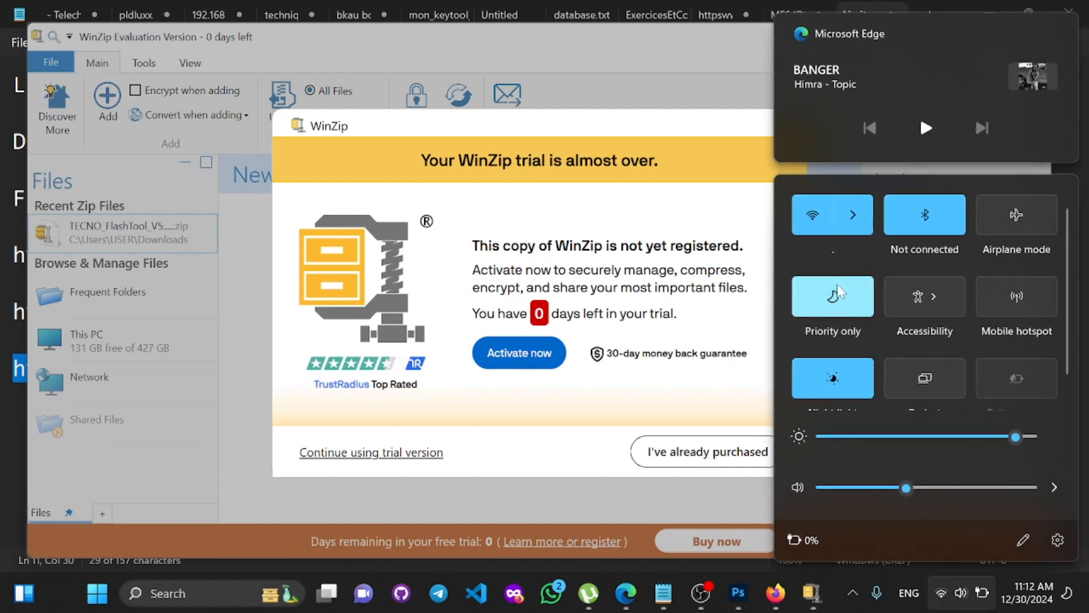
pyautogui.click(817, 214)
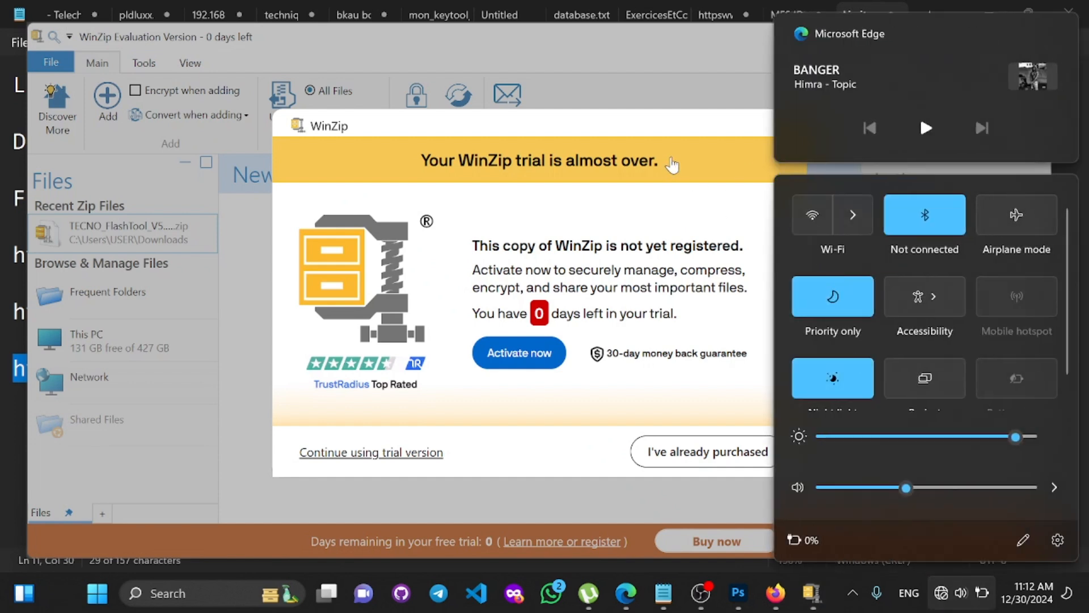
# Step: Dismiss WinZip's trial notice, show the archive's contents without unzipping, and close WinZip and its store page in the browser
pyautogui.click(729, 141)
pyautogui.click(787, 124)
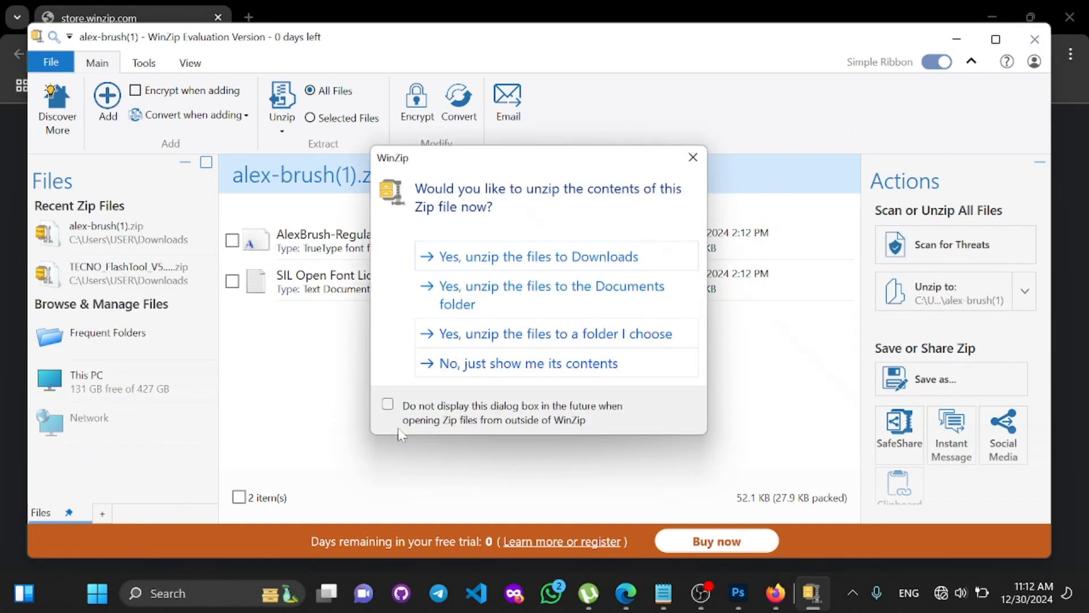
pyautogui.click(464, 366)
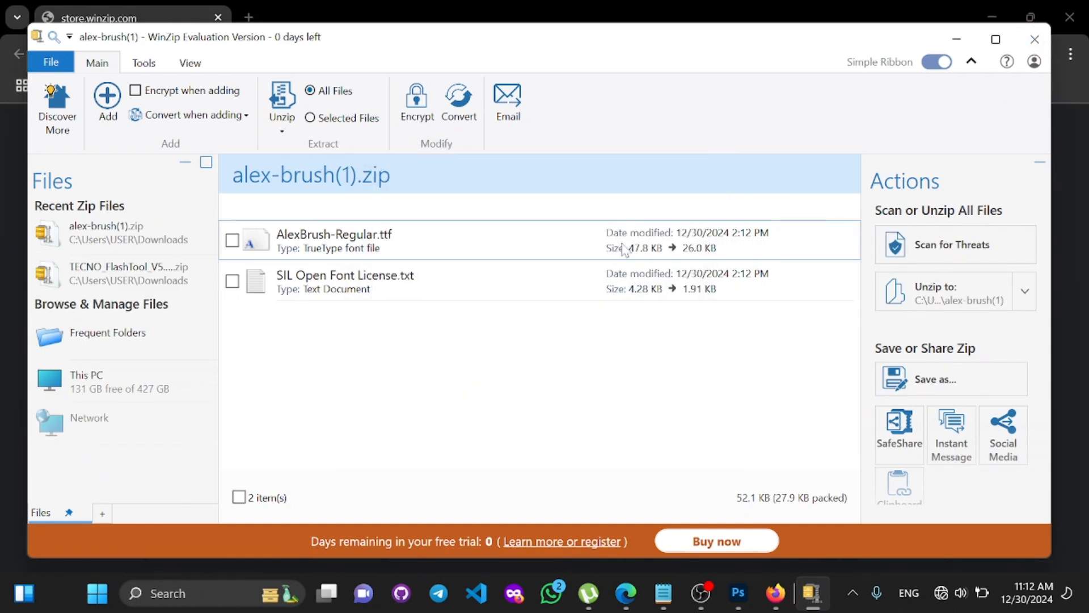
pyautogui.click(1035, 41)
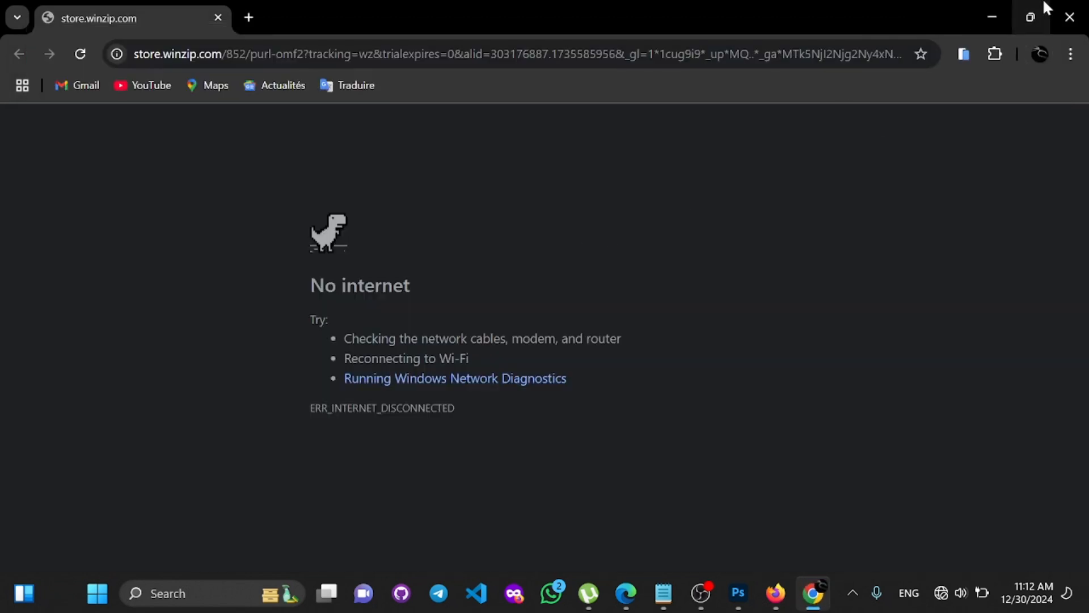
pyautogui.click(1069, 17)
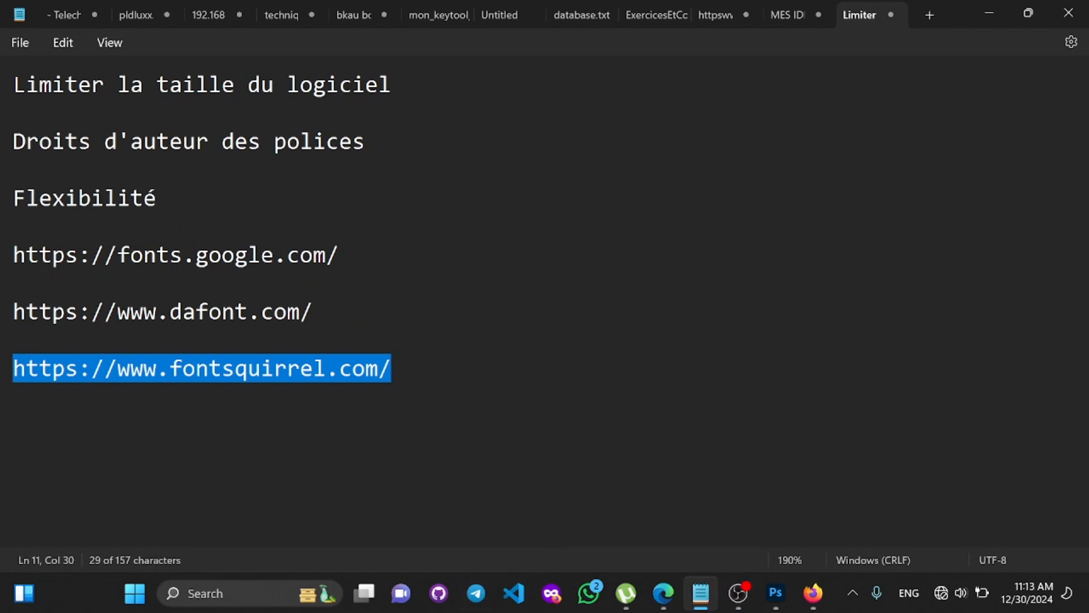
# Step: Reopen alex-brush(1).zip from the Downloads folder, dismissing the trial notice and the offer to unzip its contents
pyautogui.press('super+e')
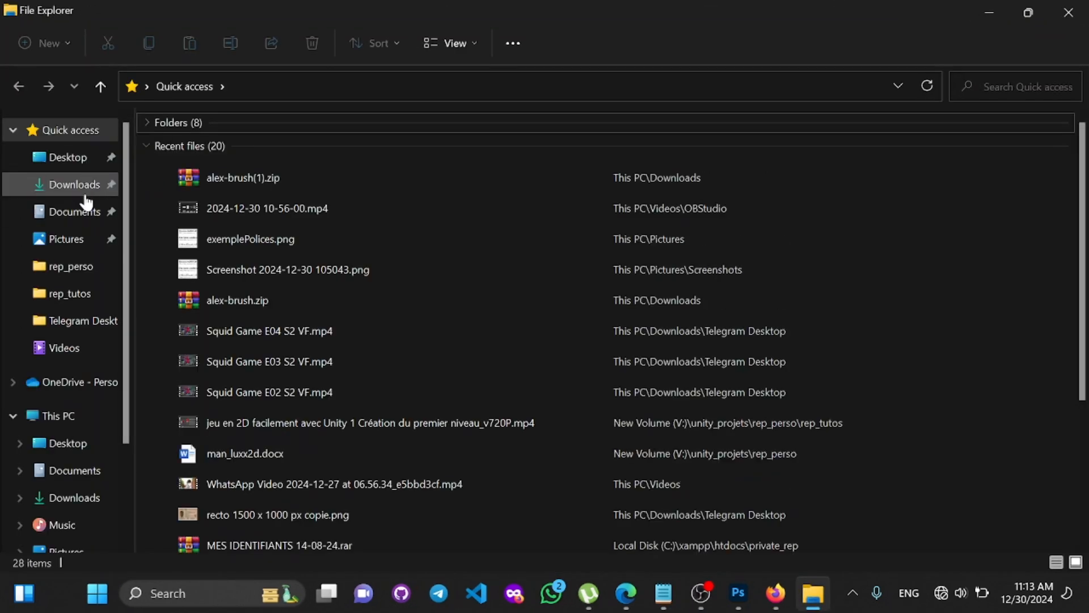
pyautogui.click(84, 190)
pyautogui.doubleClick(176, 160)
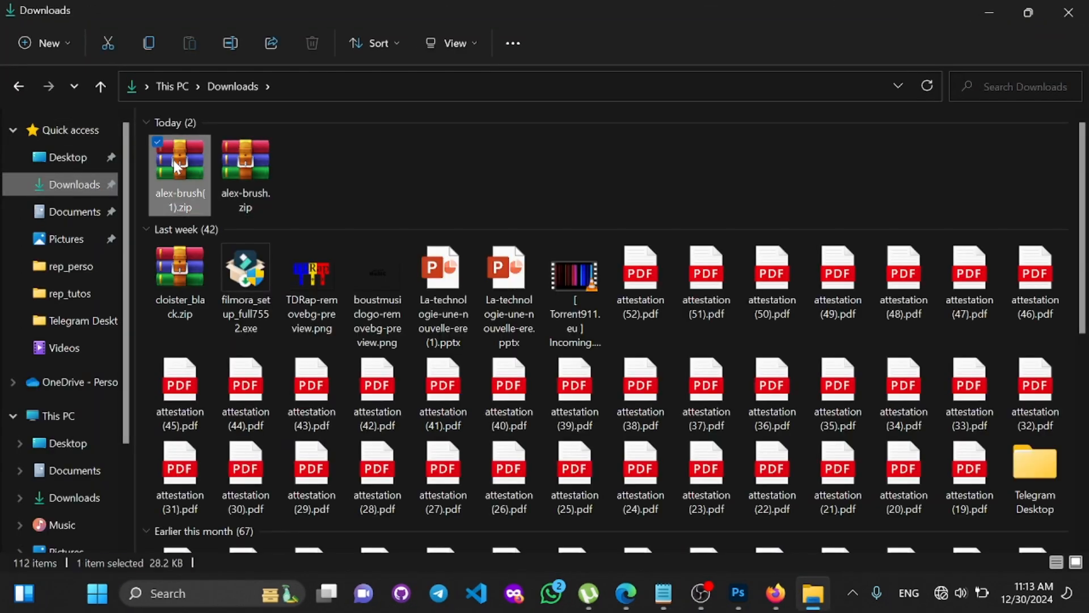
pyautogui.click(583, 321)
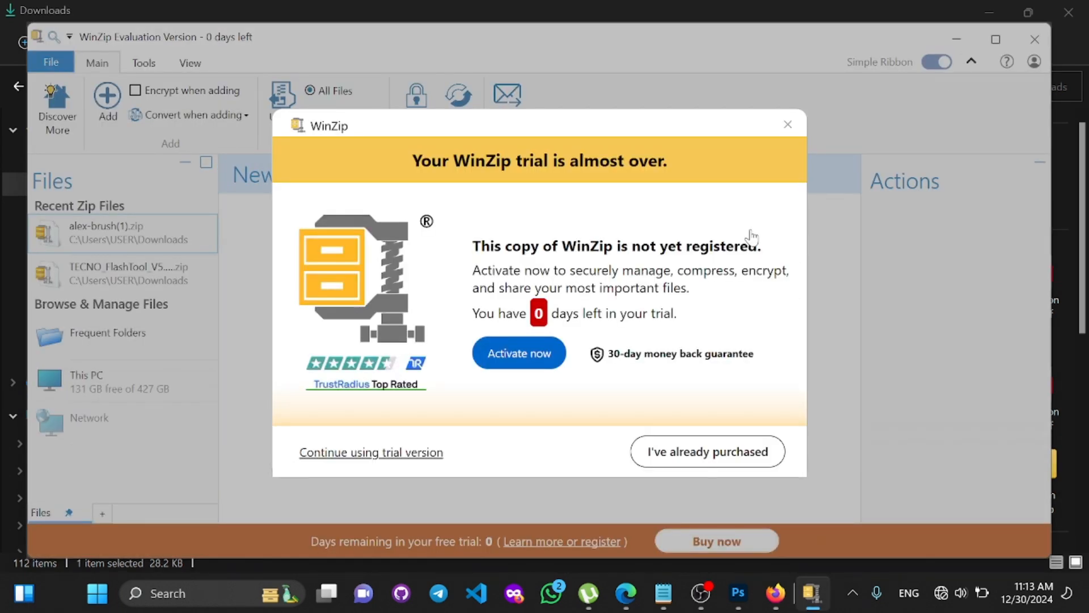
pyautogui.click(788, 124)
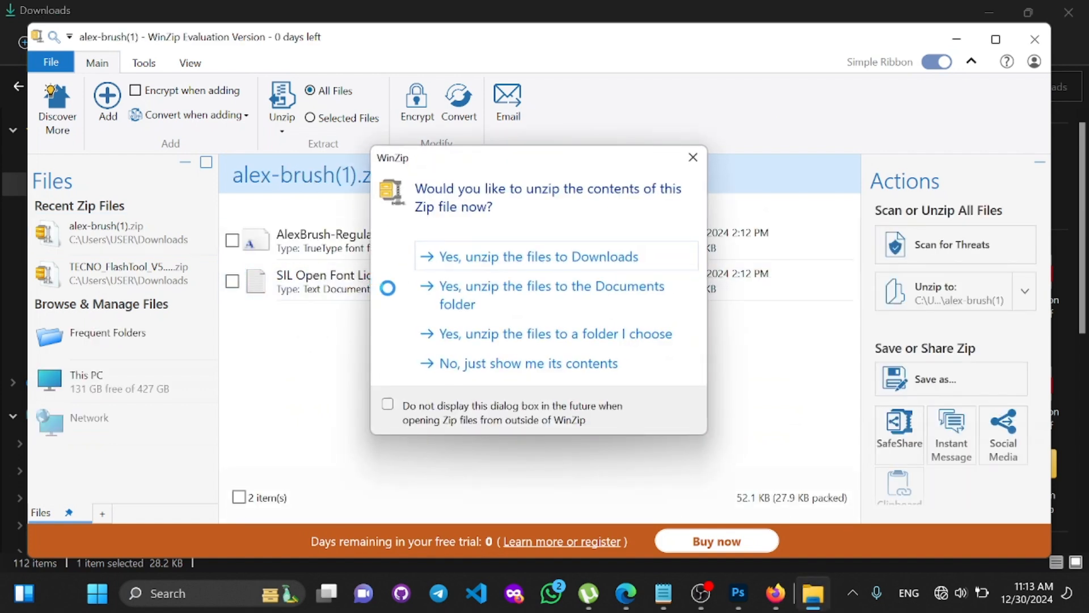
pyautogui.click(705, 161)
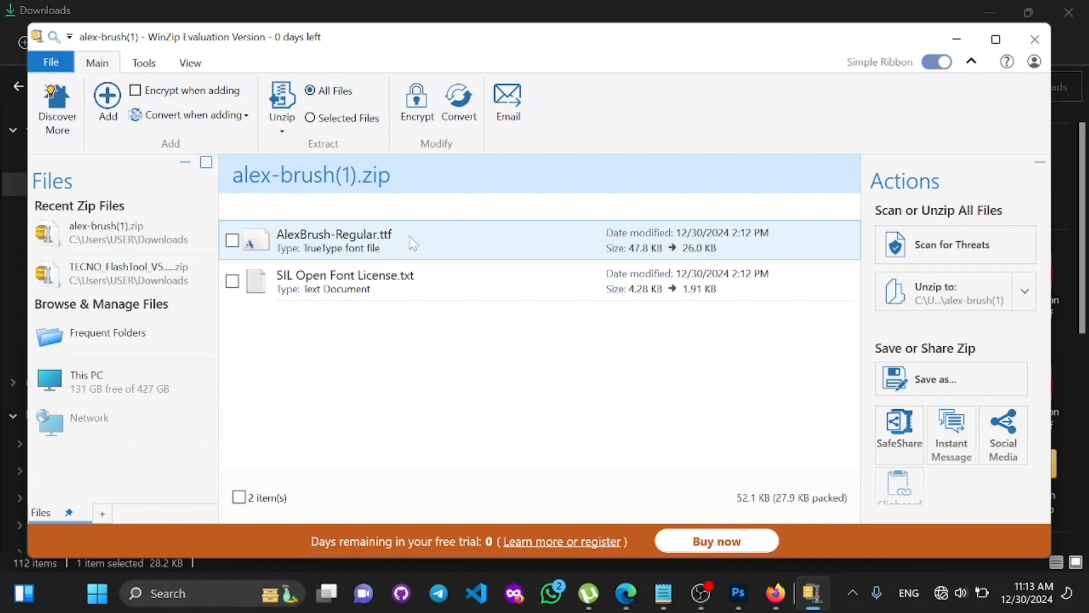
# Step: Open AlexBrush-Regular.ttf from the archive without scanning it, and install the Alex Brush font
pyautogui.doubleClick(361, 241)
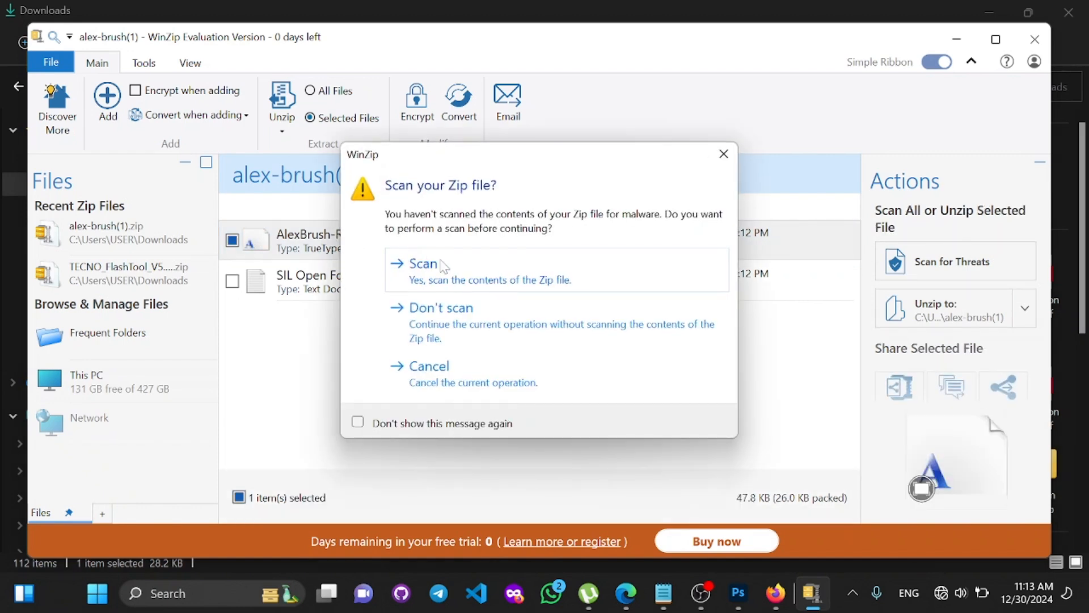
pyautogui.click(436, 322)
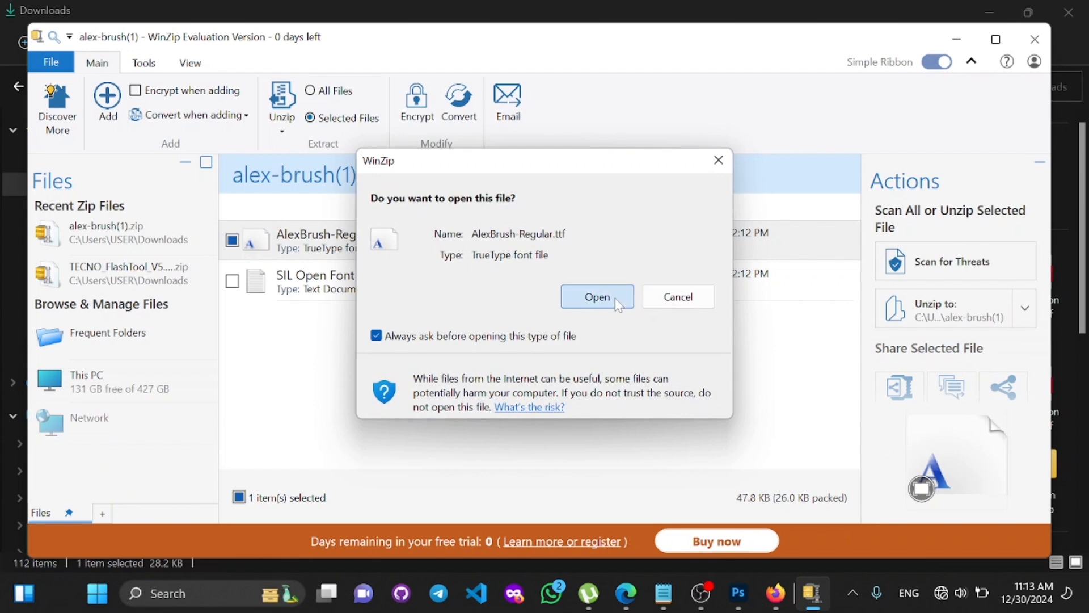
pyautogui.click(615, 298)
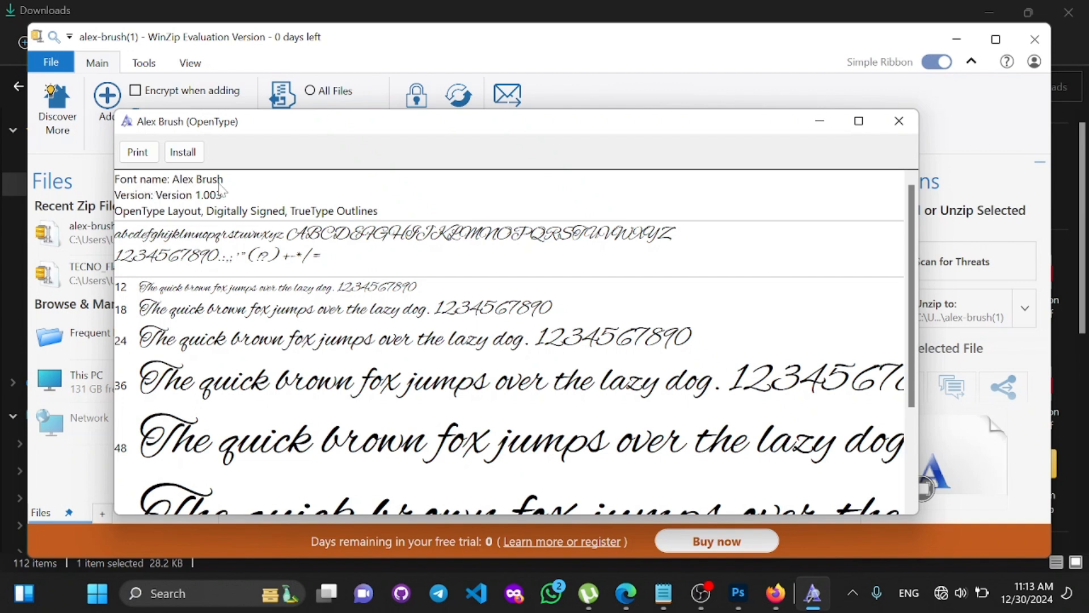
pyautogui.click(182, 152)
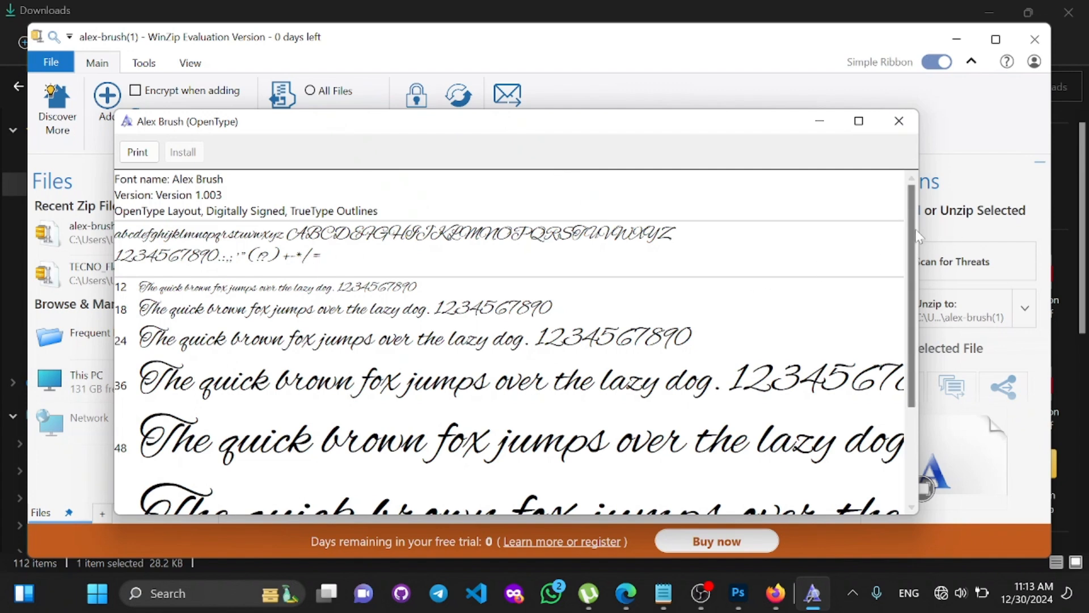
pyautogui.scroll(-3, 921, 415)
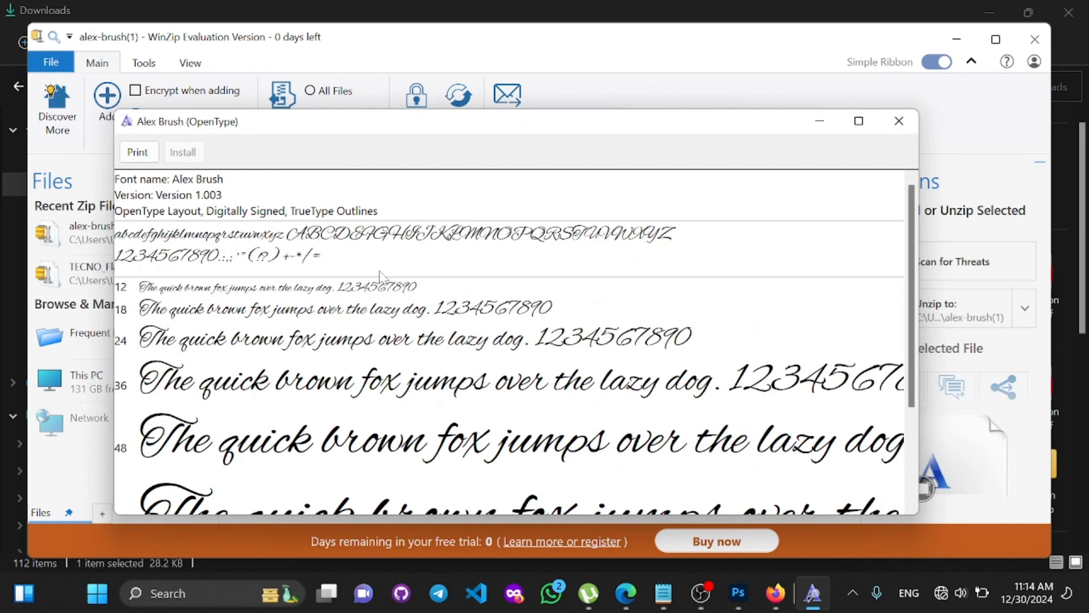
# Step: Switch to Photoshop, save the open document to the Desktop as tuto in Photoshop format, and quit Photoshop
pyautogui.click(738, 593)
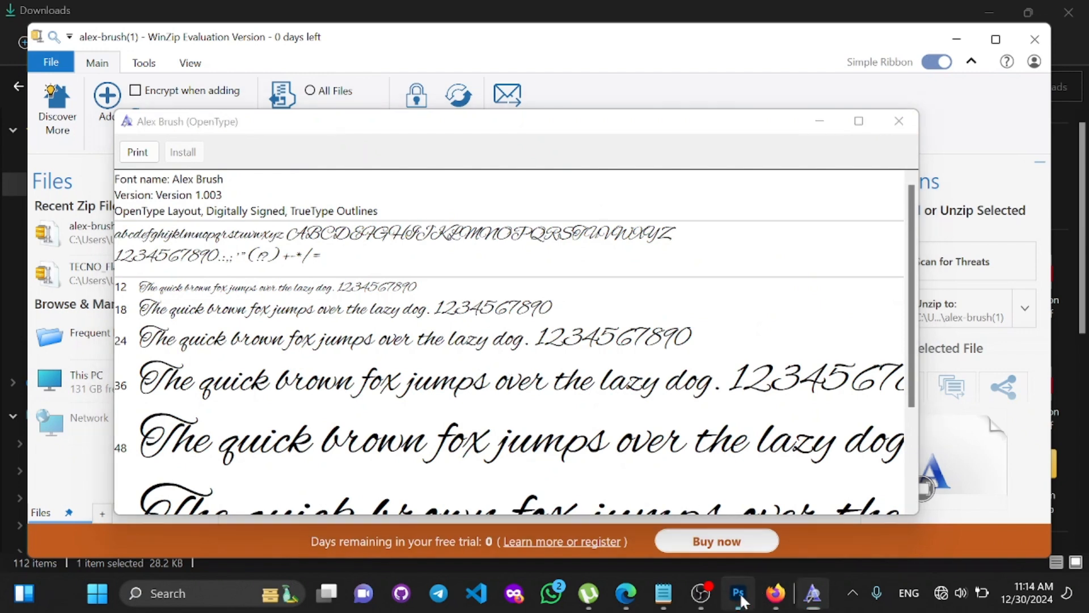
pyautogui.click(1068, 9)
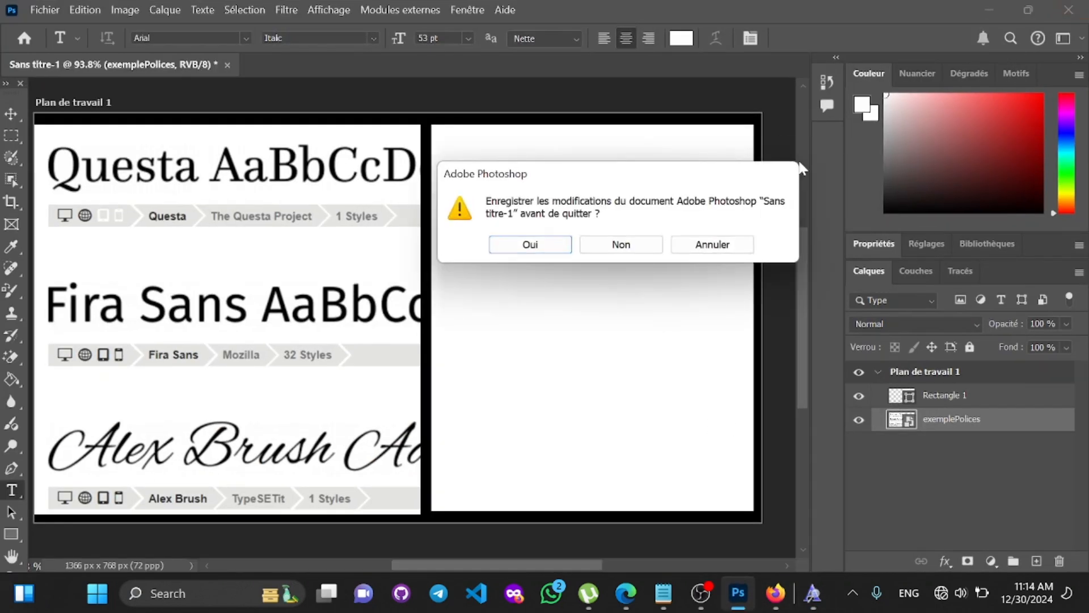
pyautogui.click(531, 244)
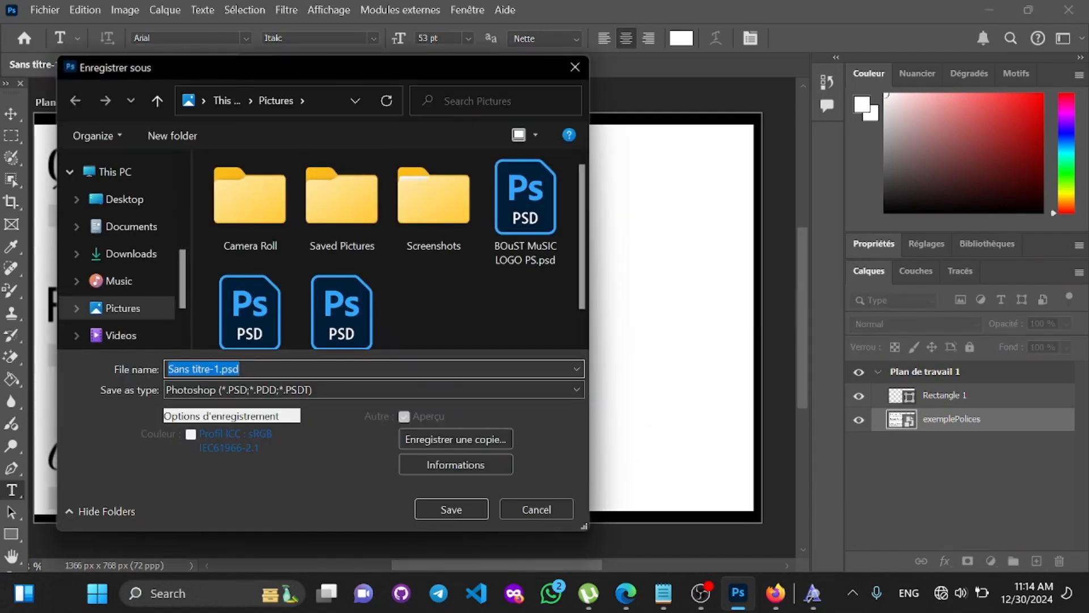
pyautogui.write('tuto')
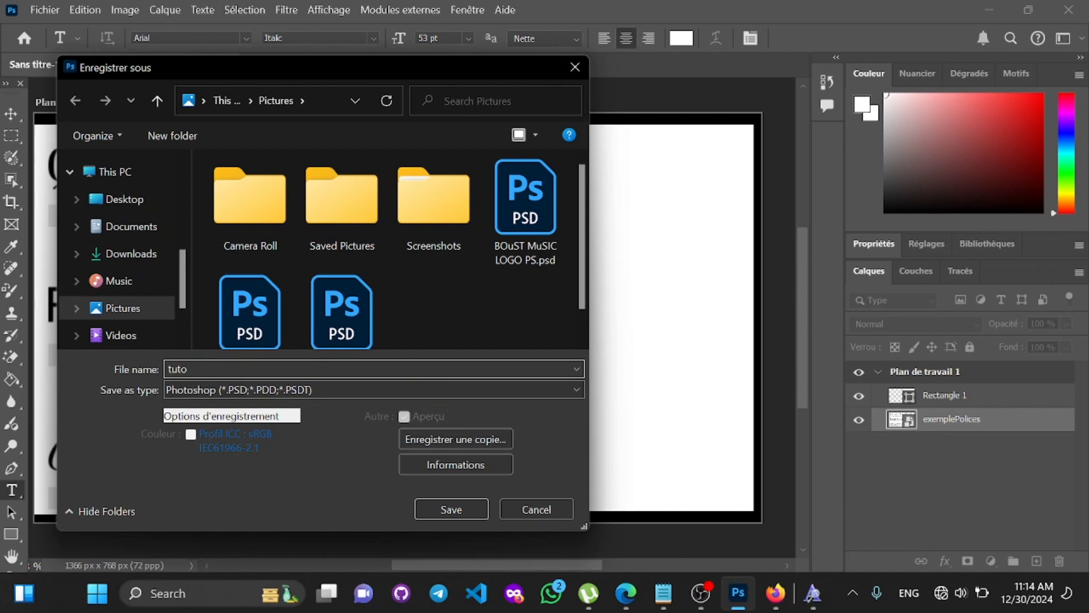
pyautogui.click(117, 199)
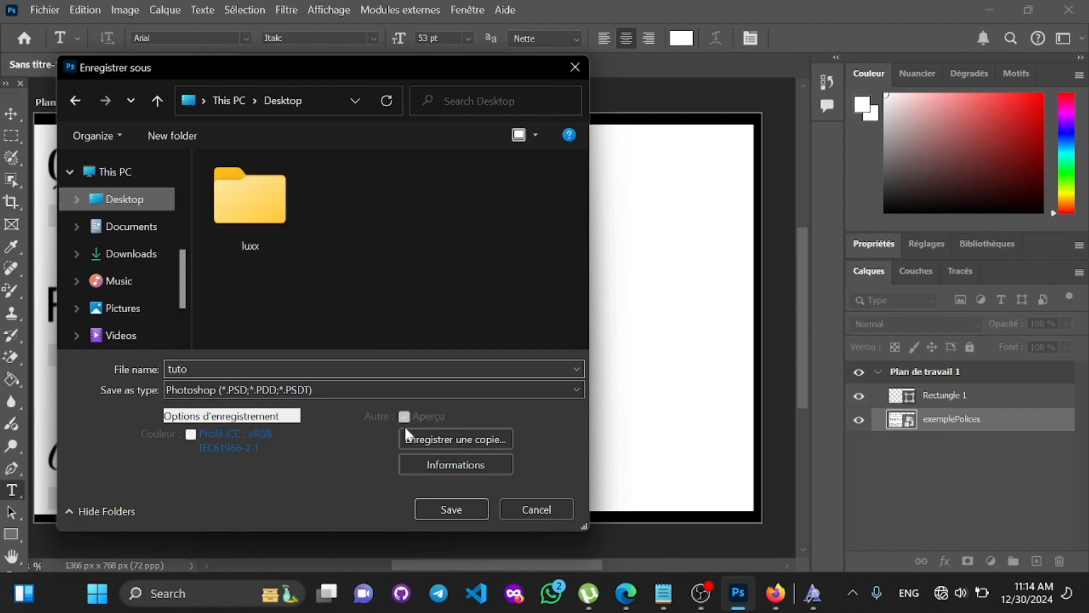
pyautogui.click(470, 516)
pyautogui.click(782, 152)
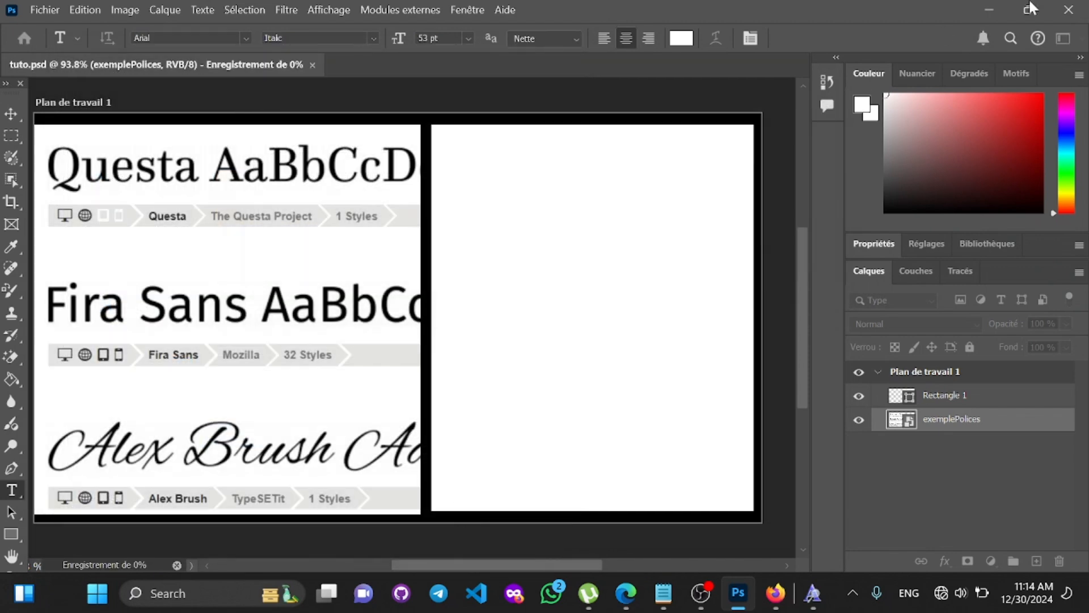
pyautogui.click(1070, 8)
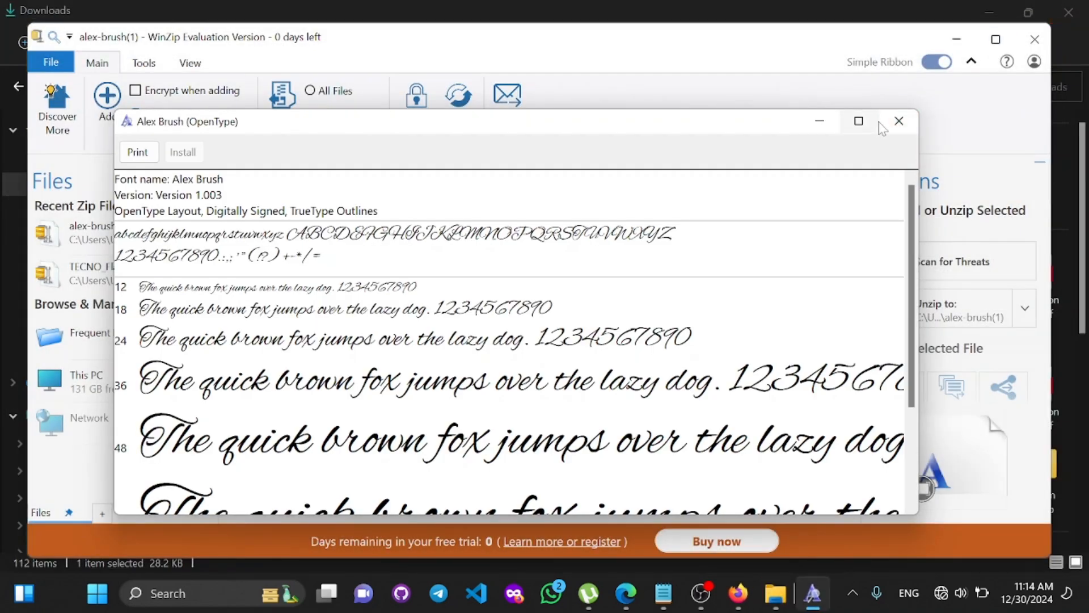
# Step: Close the Alex Brush font preview, the WinZip archive window and the Downloads folder
pyautogui.click(859, 121)
pyautogui.click(1074, 8)
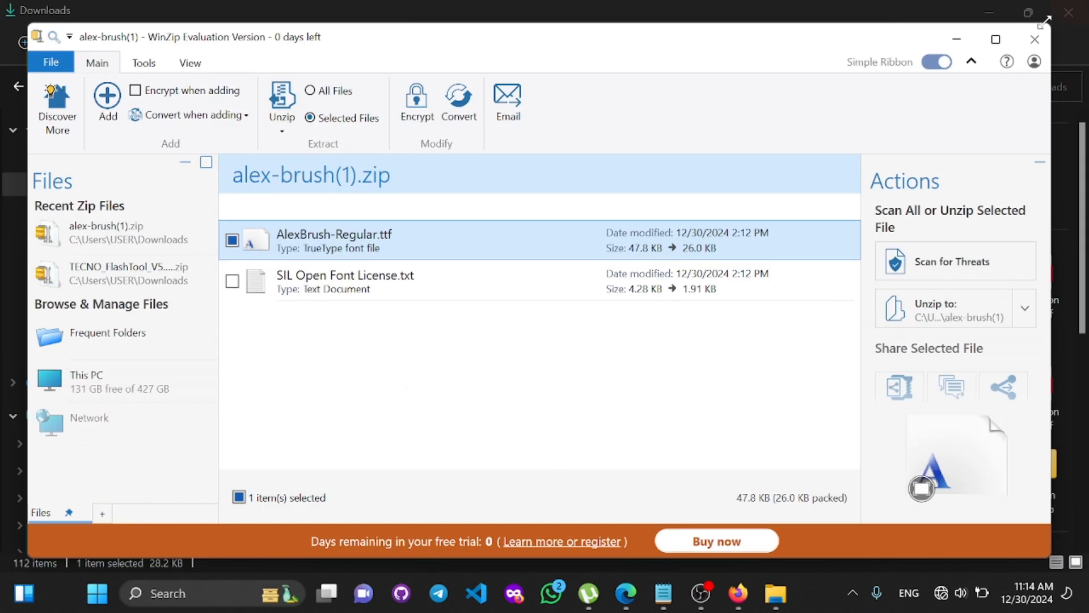
pyautogui.click(1040, 29)
pyautogui.click(1069, 9)
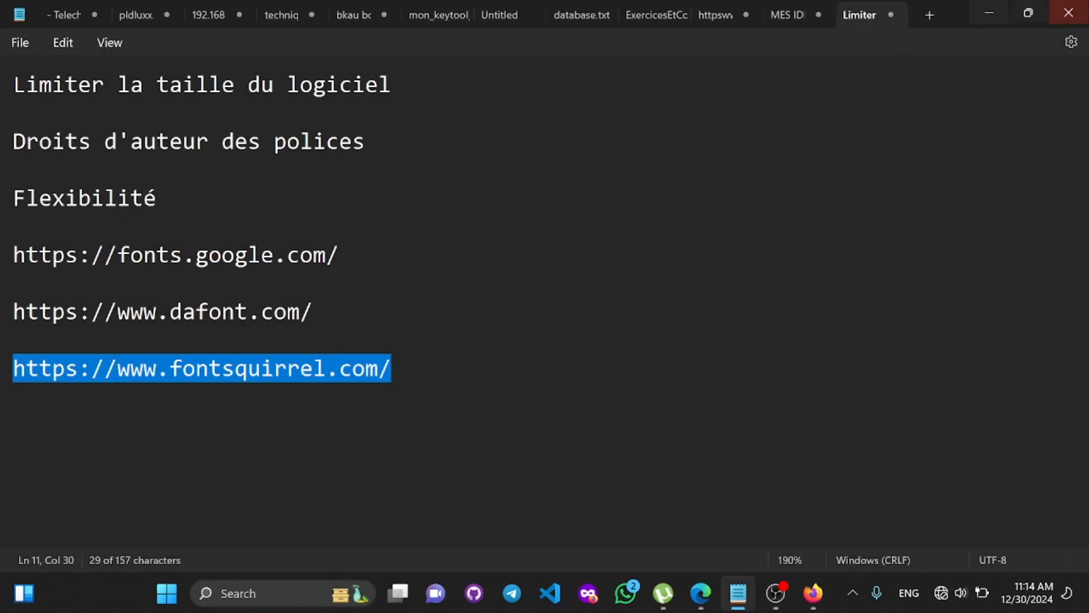
# Step: Minimize the notes, relaunch Adobe Photoshop 2024 from the desktop, and open the recent file tuto.psd
pyautogui.click(977, 13)
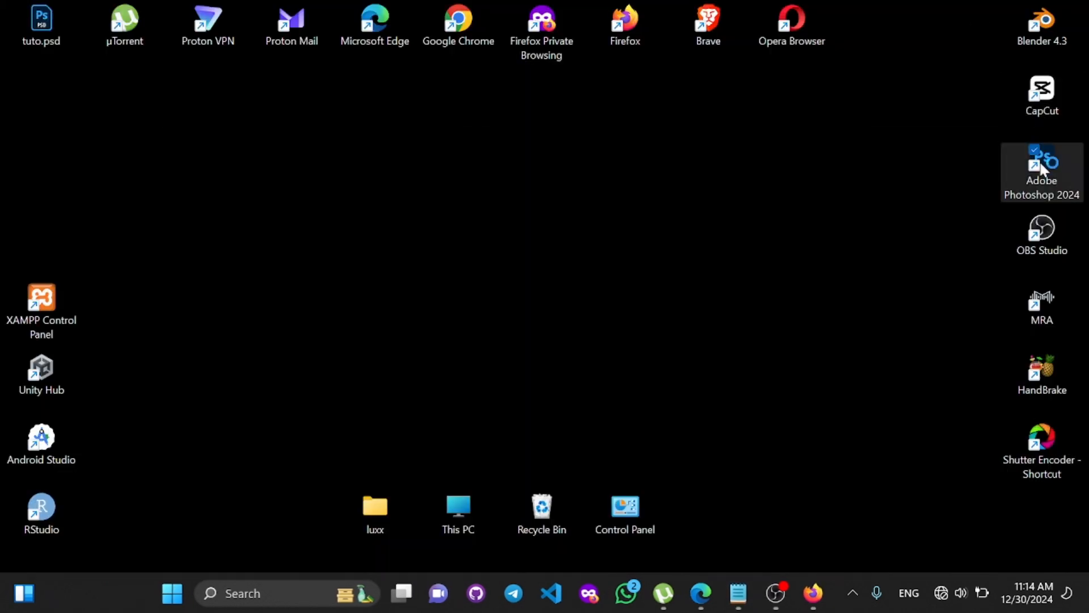
pyautogui.doubleClick(1042, 162)
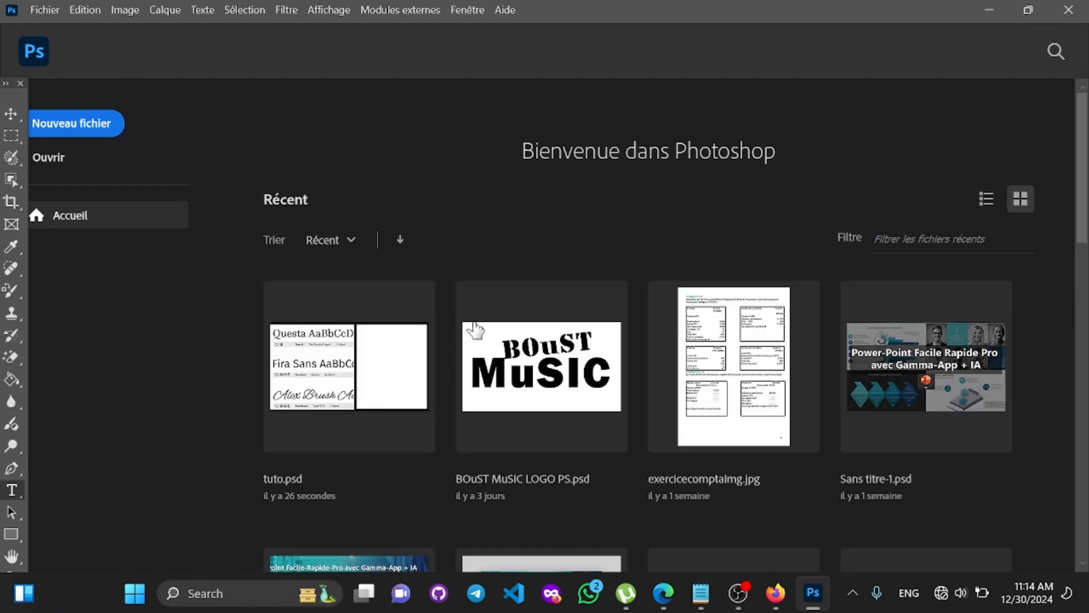
pyautogui.click(376, 350)
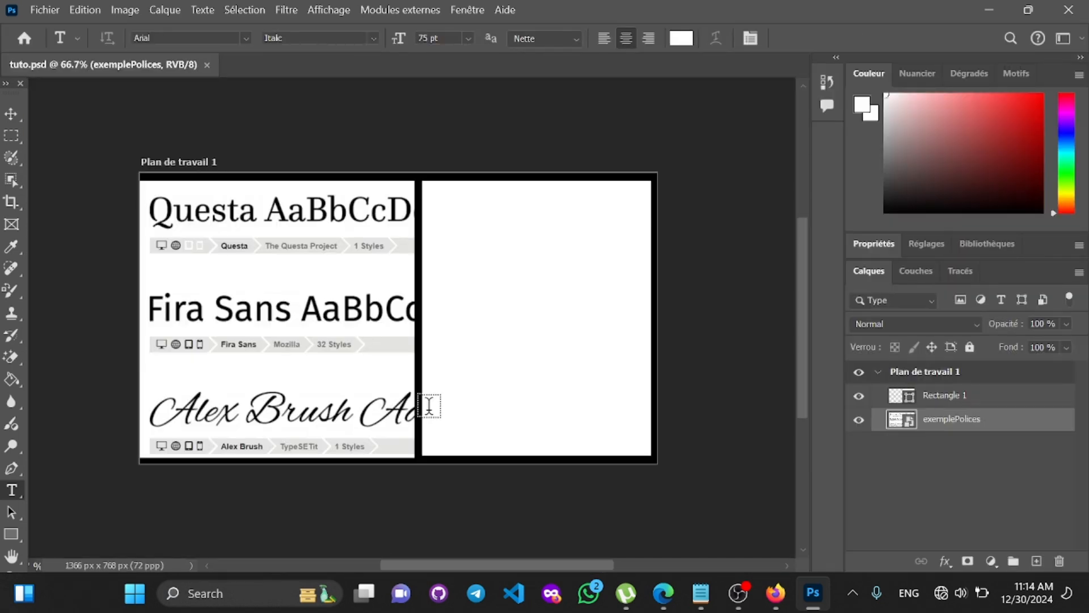
# Step: Search the Type tool's fonts for alex and select Alex Brush Regular as the text font
pyautogui.scroll(1, 471, 278)
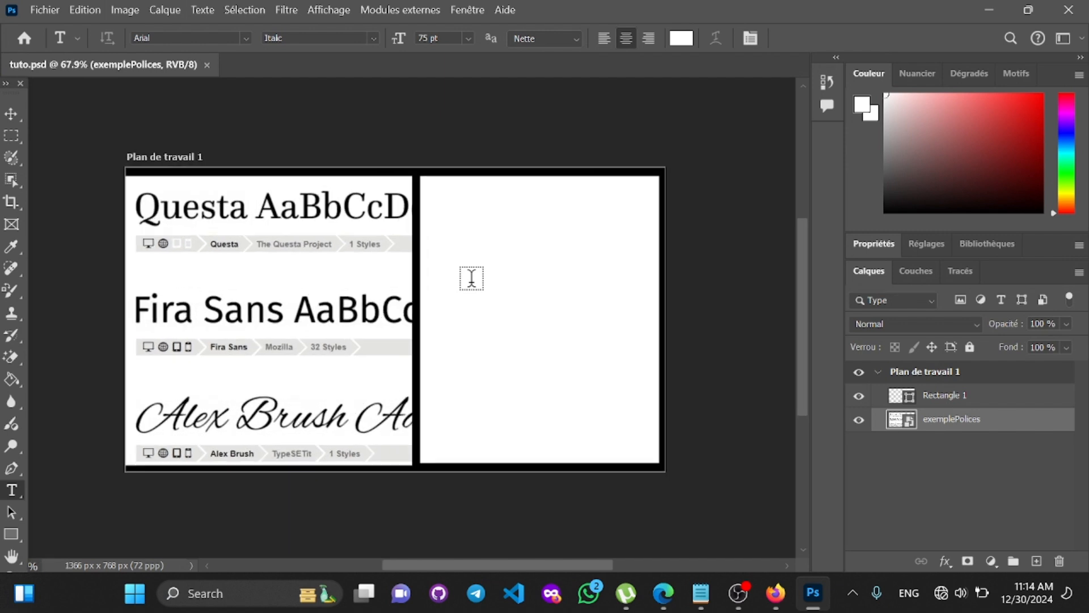
pyautogui.scroll(5, 472, 278)
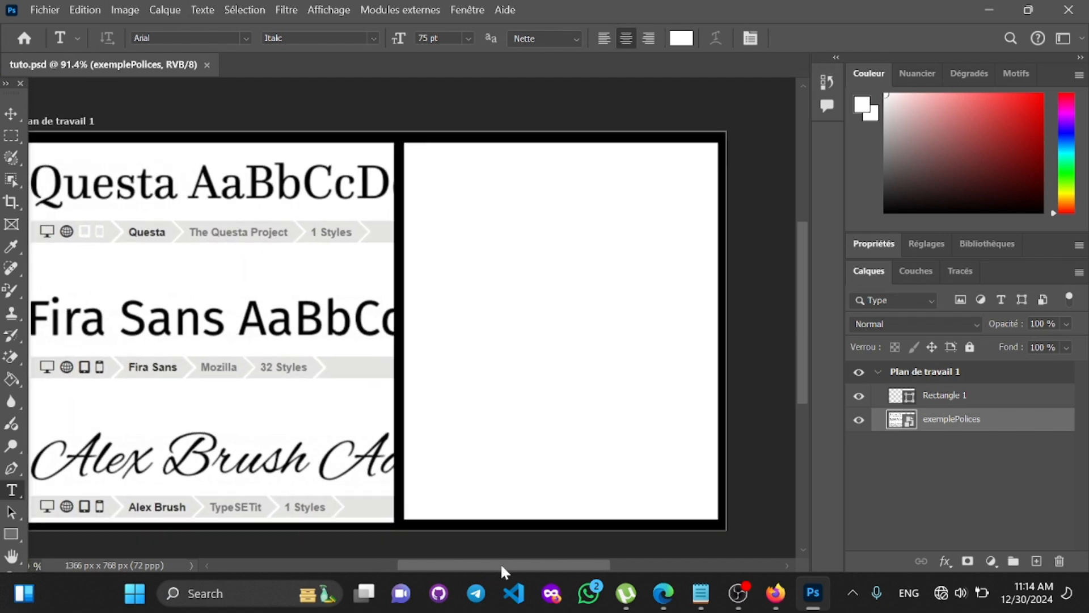
pyautogui.moveTo(500, 562); pyautogui.dragTo(488, 560)
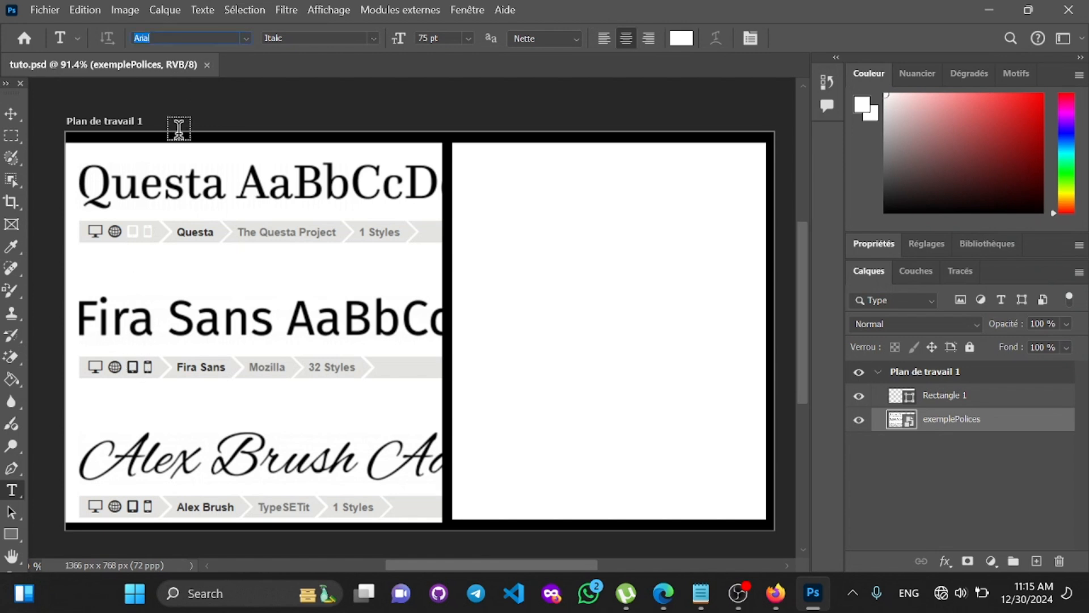
pyautogui.write('ex')
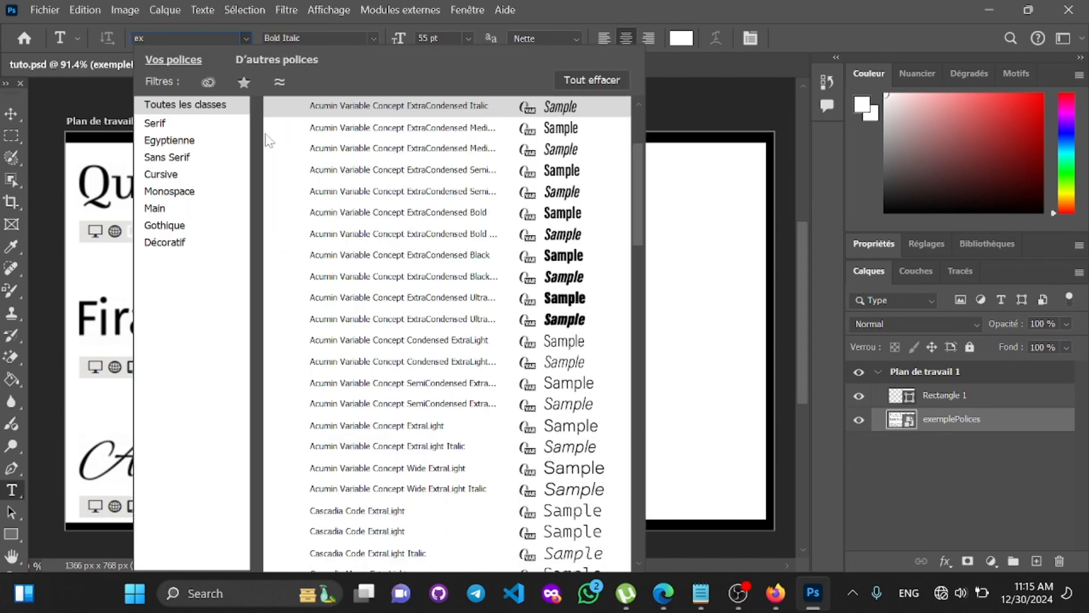
pyautogui.press('Down')
pyautogui.press('Down')
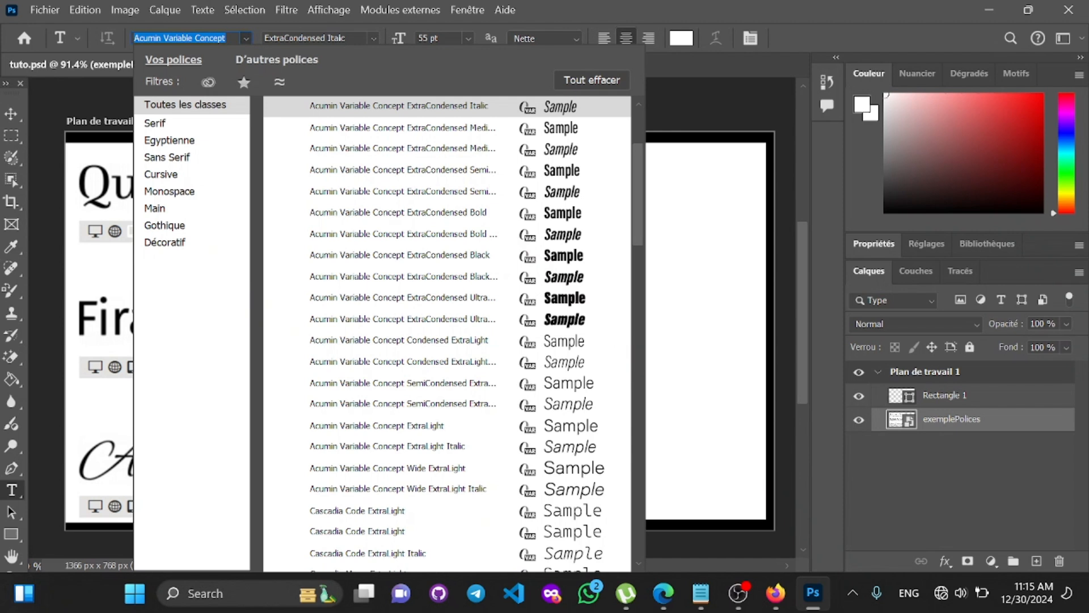
pyautogui.write('alex')
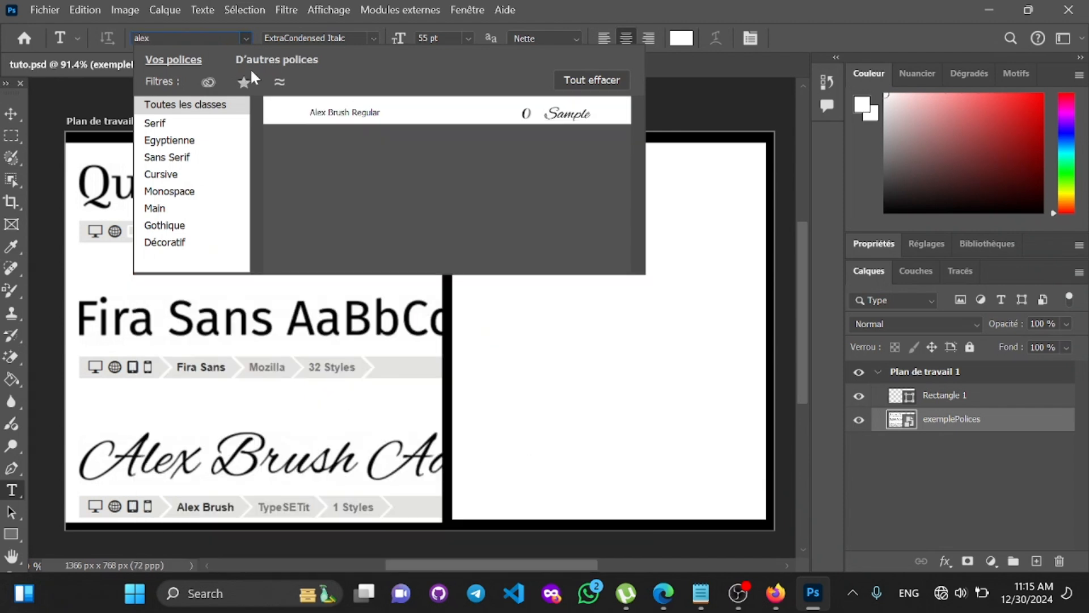
pyautogui.press('Down')
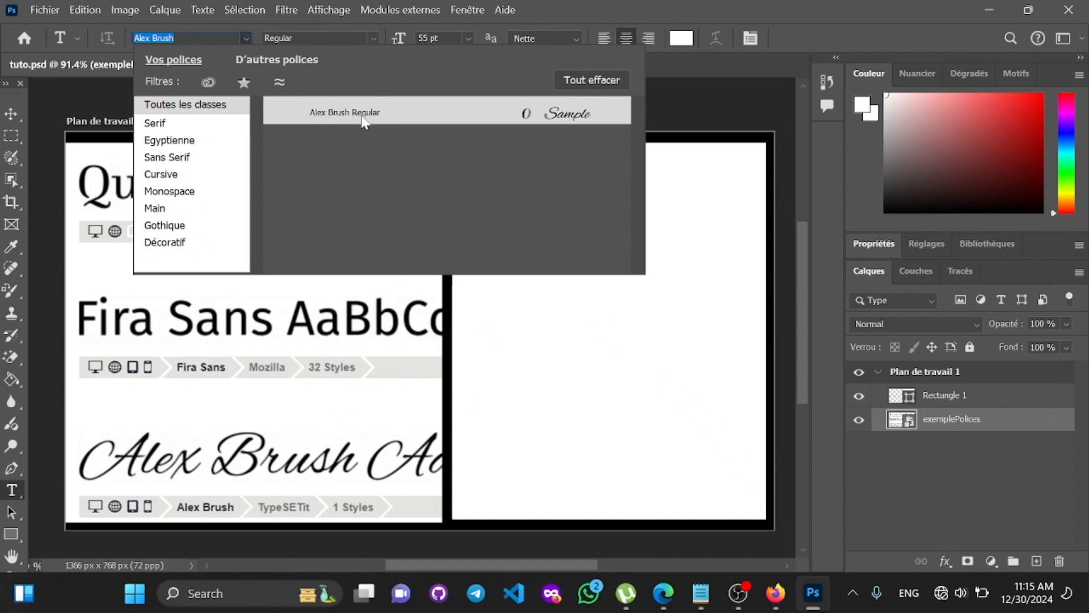
pyautogui.click(873, 8)
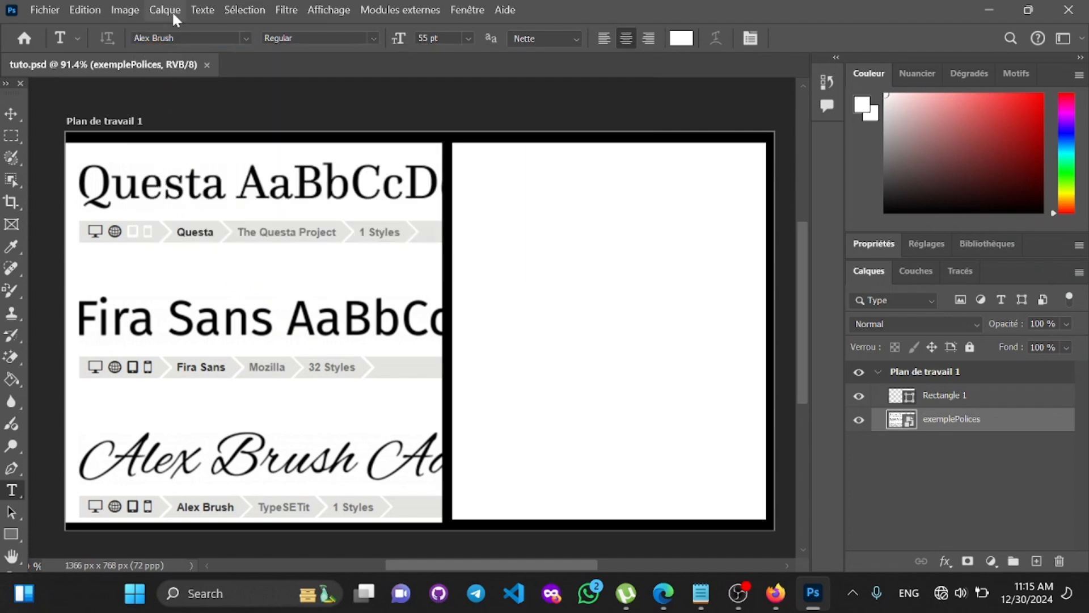
# Step: Marquee-select the Questa word in the sample image, find similar fonts for it, and choose Javanese Text Regular
pyautogui.click(11, 135)
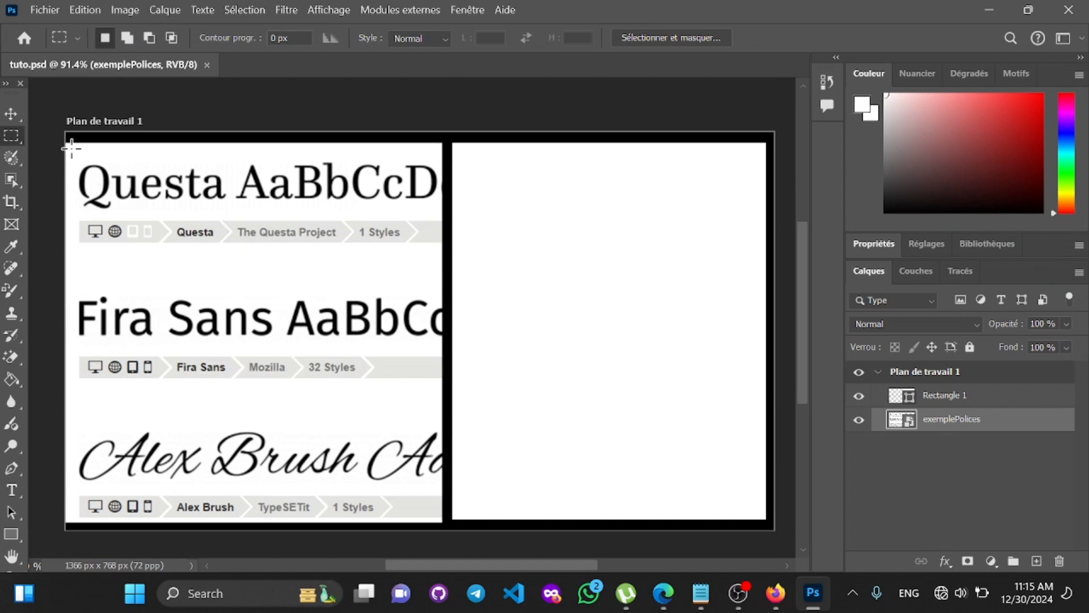
pyautogui.moveTo(67, 149); pyautogui.dragTo(236, 222)
pyautogui.click(210, 15)
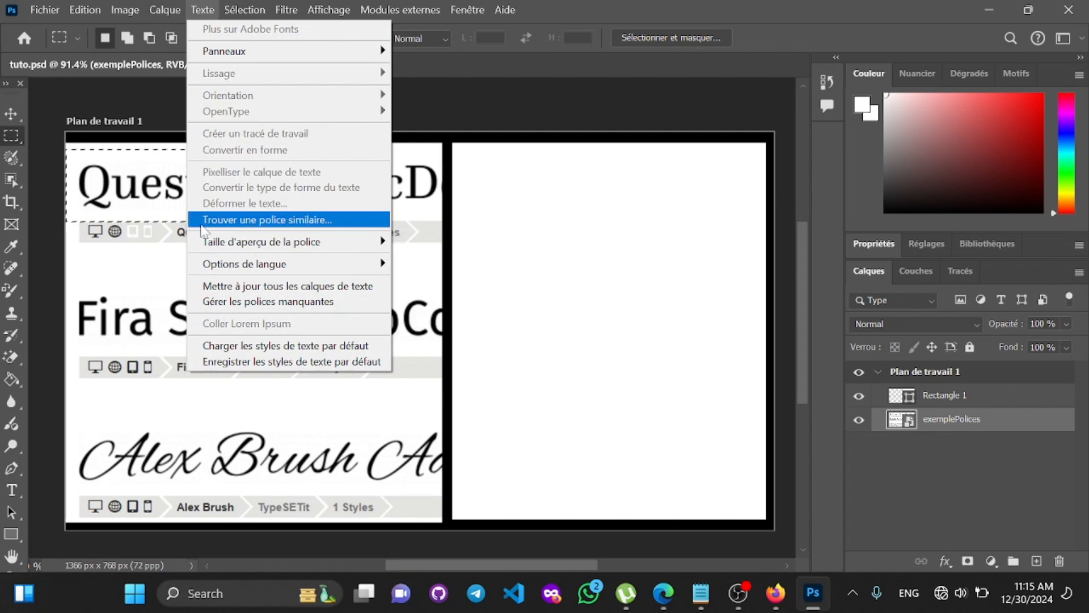
pyautogui.click(345, 222)
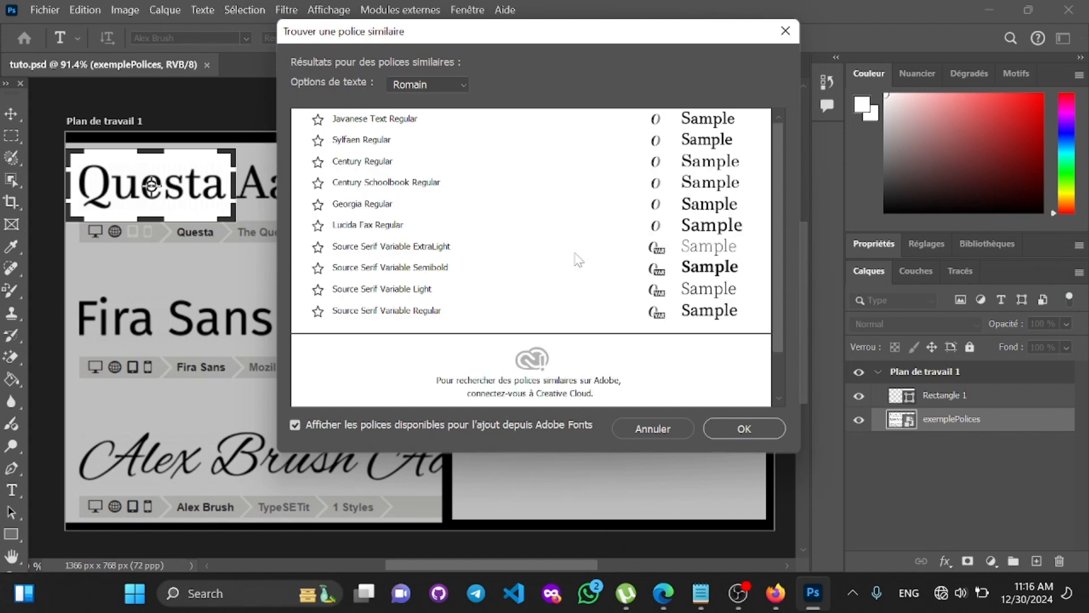
pyautogui.scroll(-1, 609, 258)
pyautogui.scroll(1, 610, 258)
pyautogui.click(365, 124)
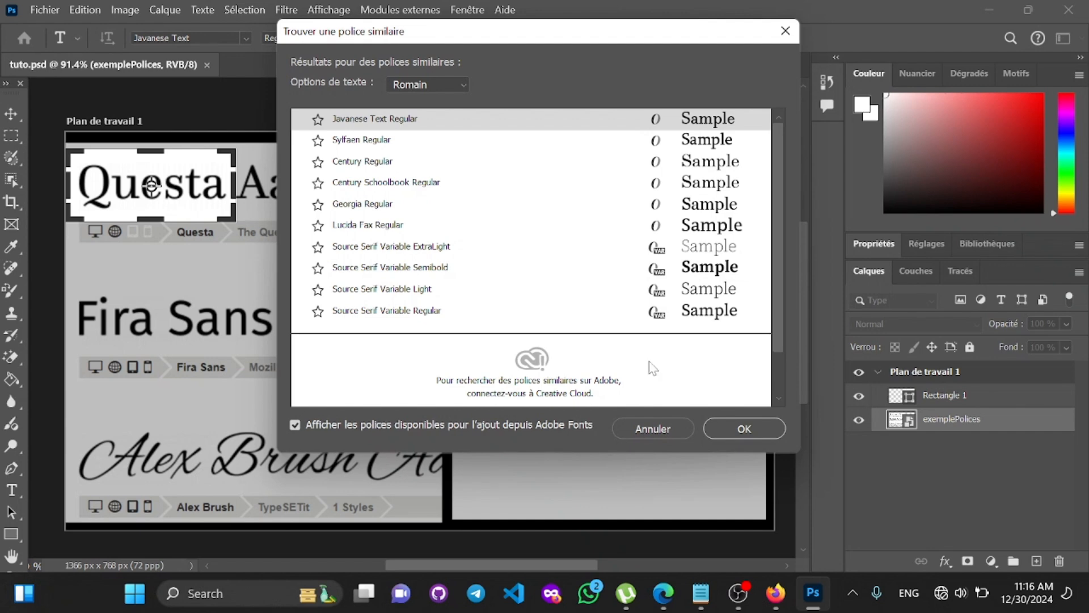
pyautogui.click(737, 429)
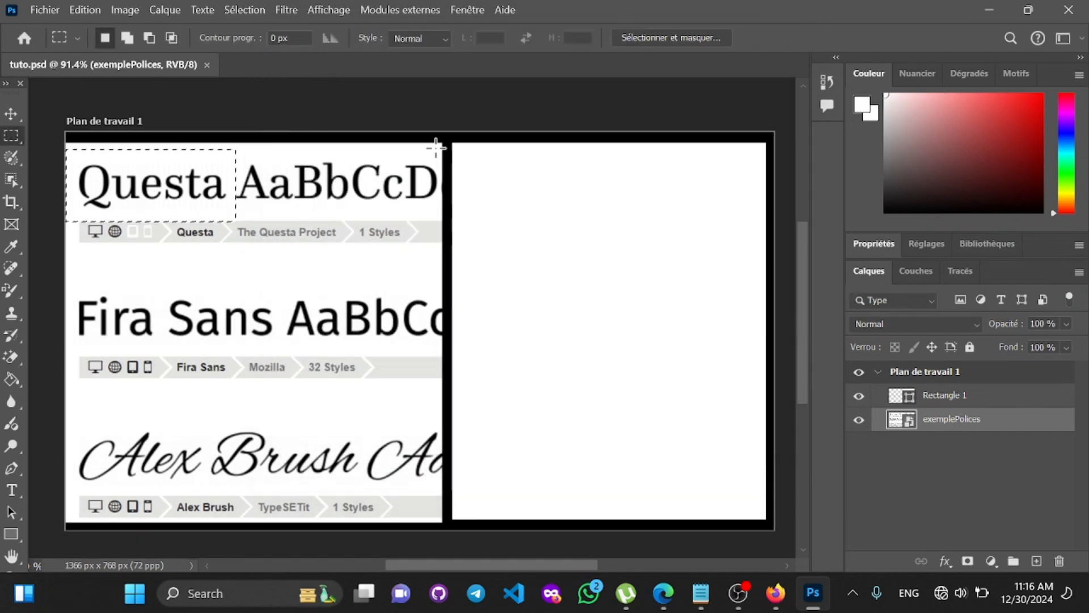
# Step: Add the text Questa near the upper edge of the white rectangle, replacing the placeholder text
pyautogui.click(6, 492)
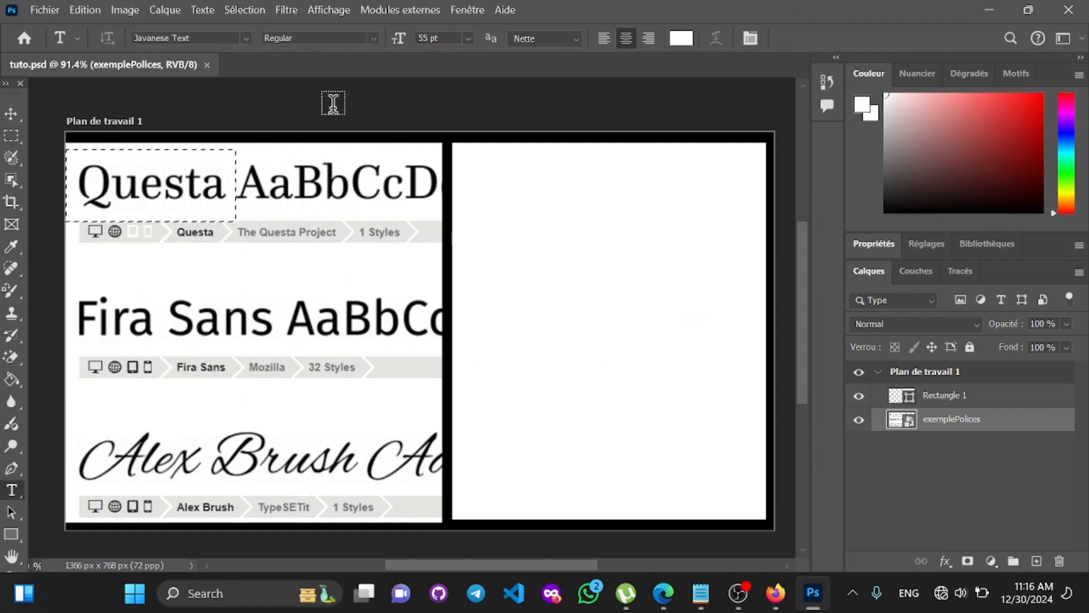
pyautogui.click(478, 172)
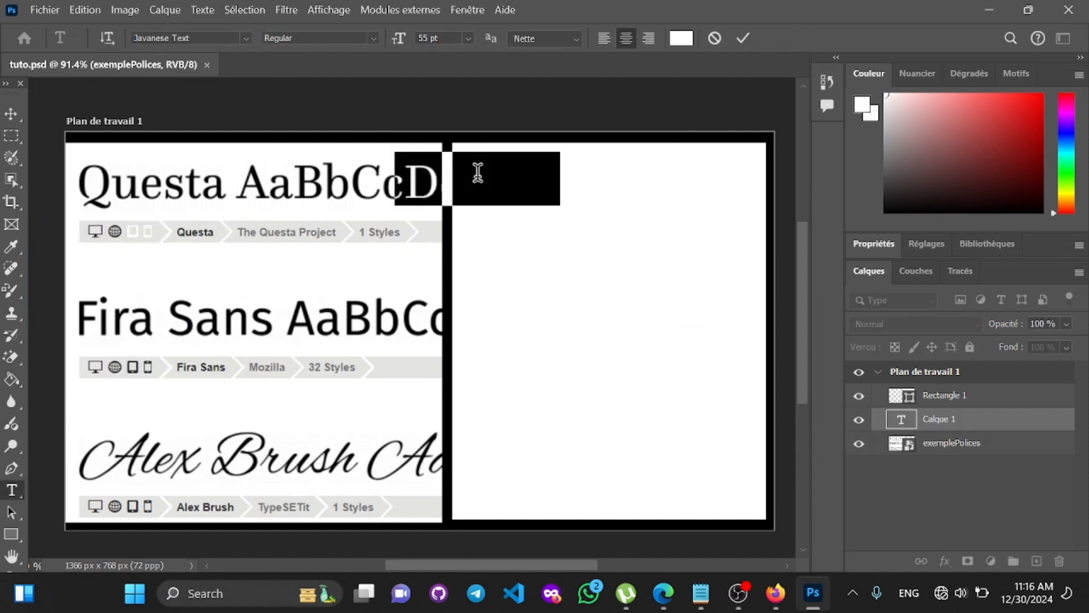
pyautogui.press('BackSpace')
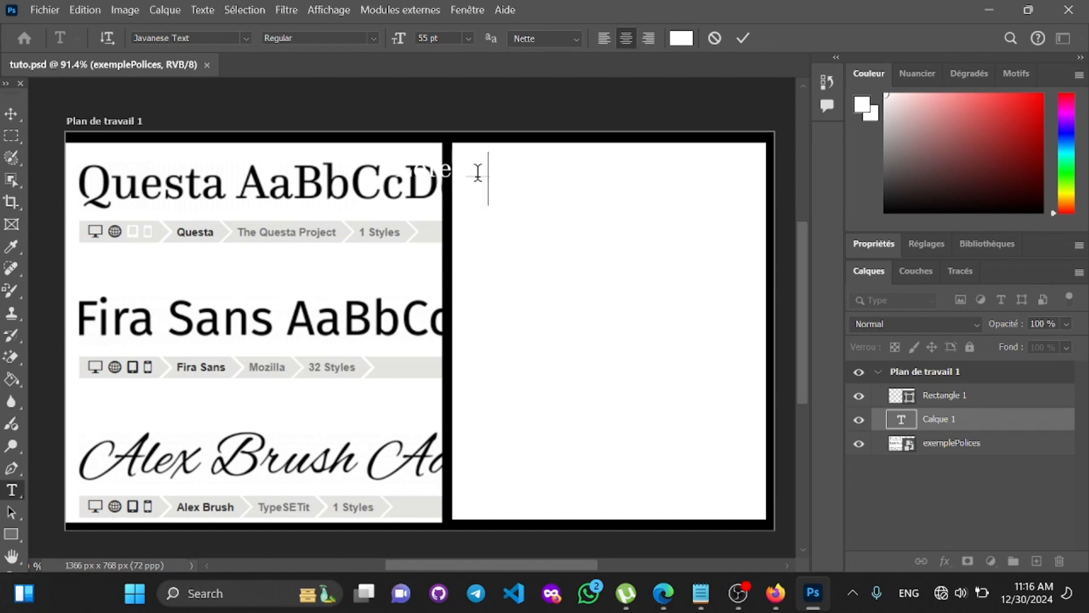
pyautogui.write('Questa')
# Step: Change the colour of the whole Questa text to black and finish editing it
pyautogui.hotkey('ctrl', 'a')
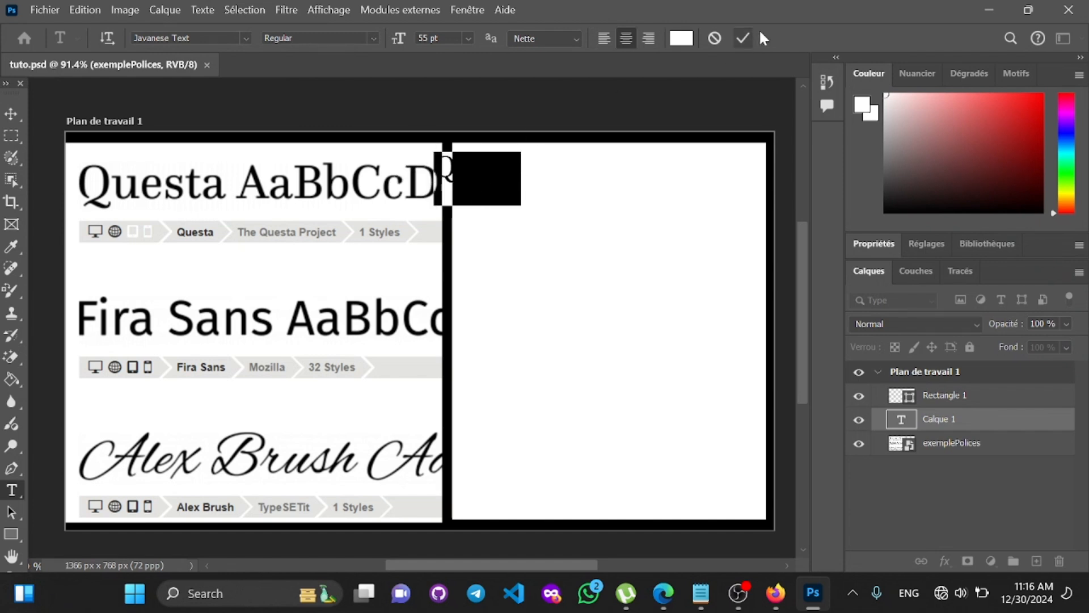
pyautogui.click(674, 42)
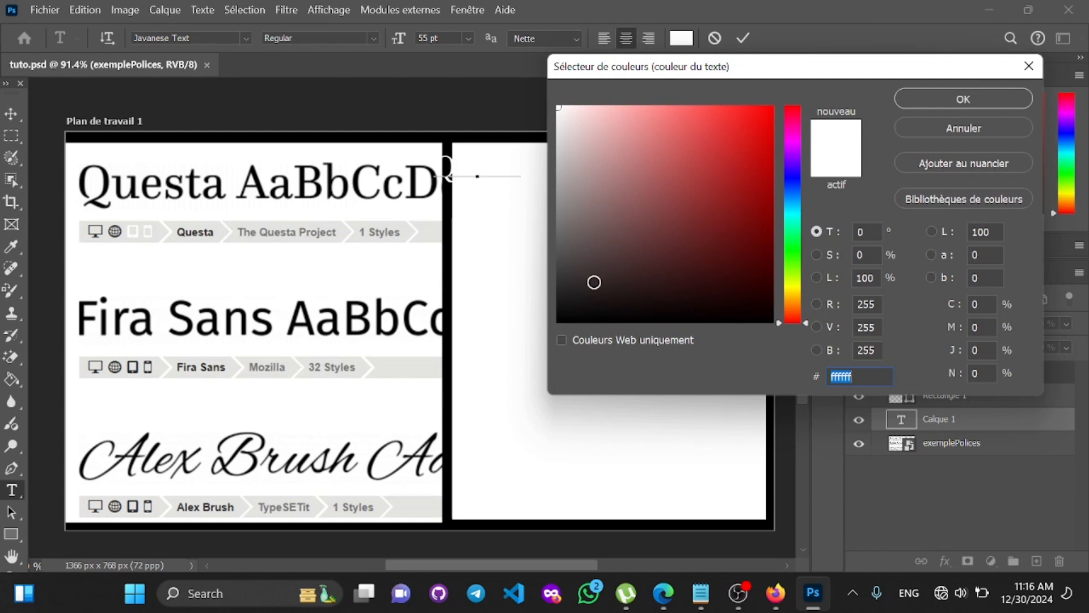
pyautogui.moveTo(590, 282); pyautogui.dragTo(535, 353)
pyautogui.click(929, 100)
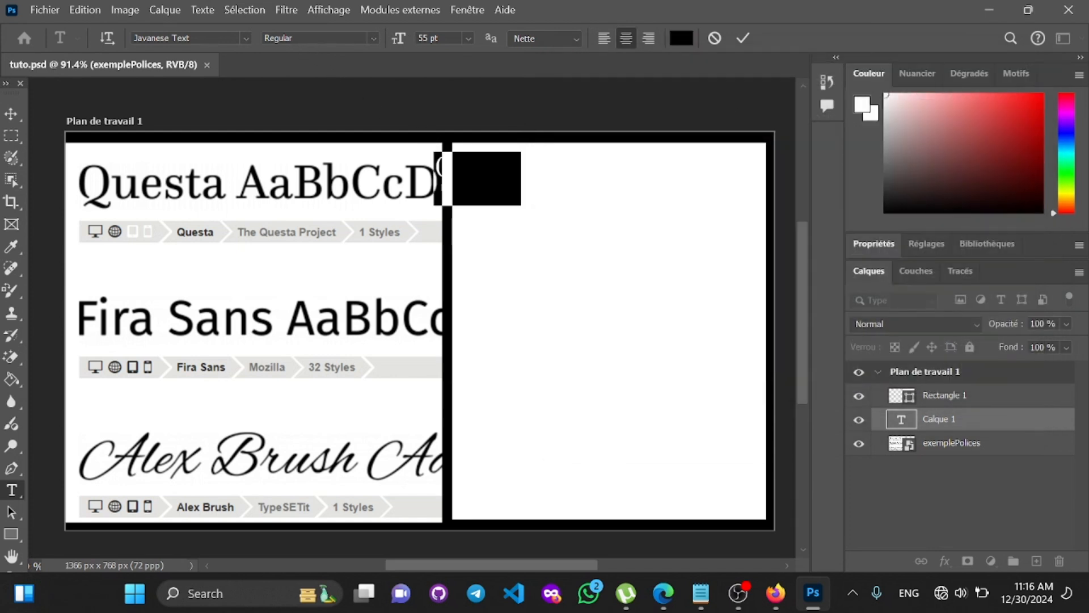
pyautogui.press('Left')
pyautogui.press('Return')
# Step: Bring the Questa text layer above Rectangle 1 and position the word inside the white rectangle, level with the Questa sample
pyautogui.click(11, 113)
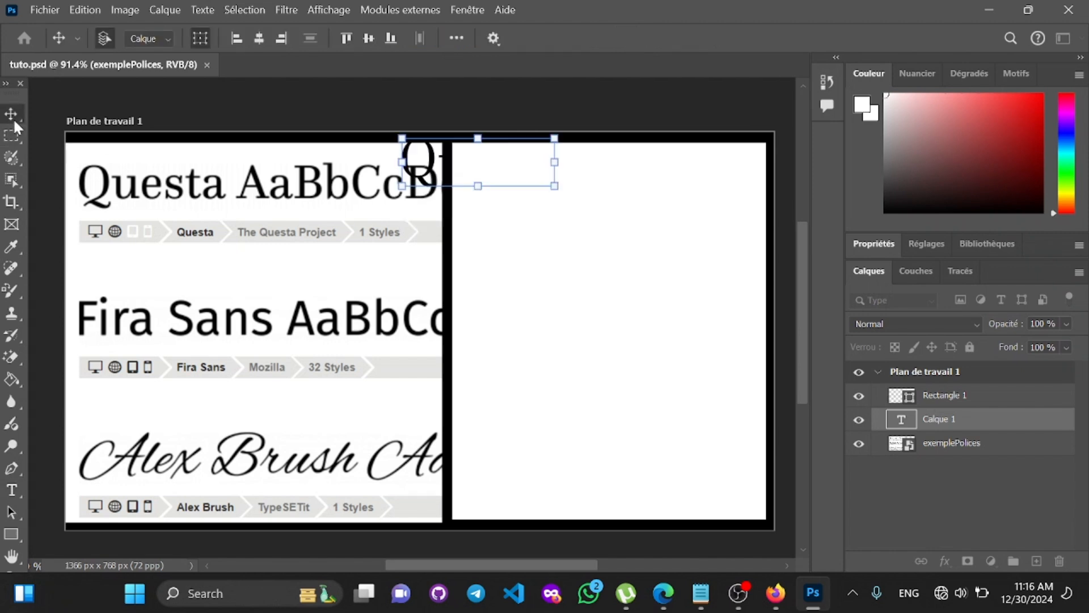
pyautogui.moveTo(486, 160)
pyautogui.mouseDown()
pyautogui.moveTo(550, 177)
pyautogui.moveTo(487, 171)
pyautogui.mouseUp()
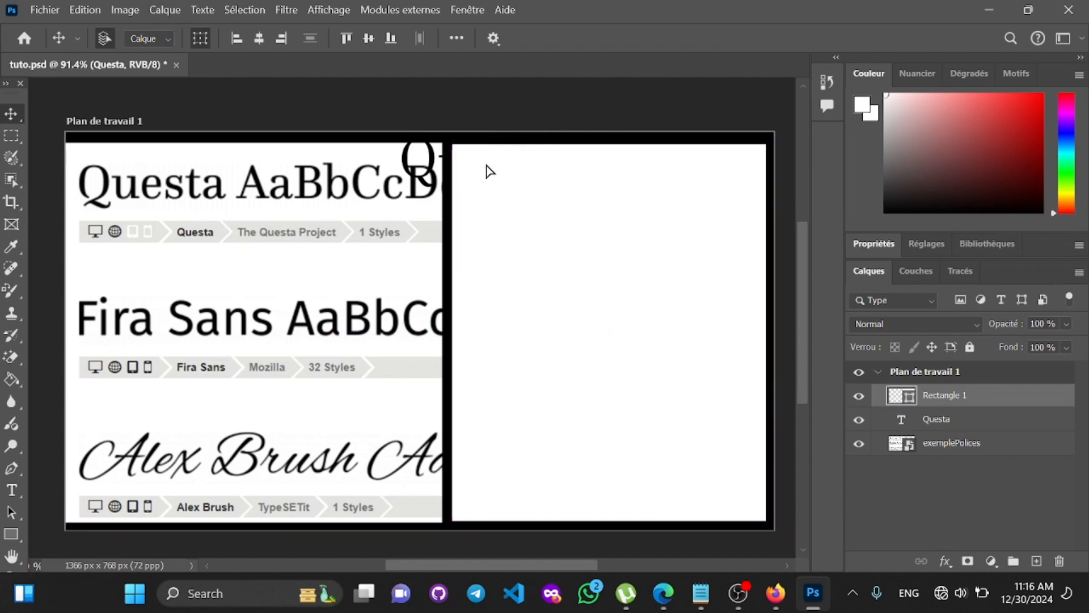
pyautogui.click(966, 481)
pyautogui.click(945, 404)
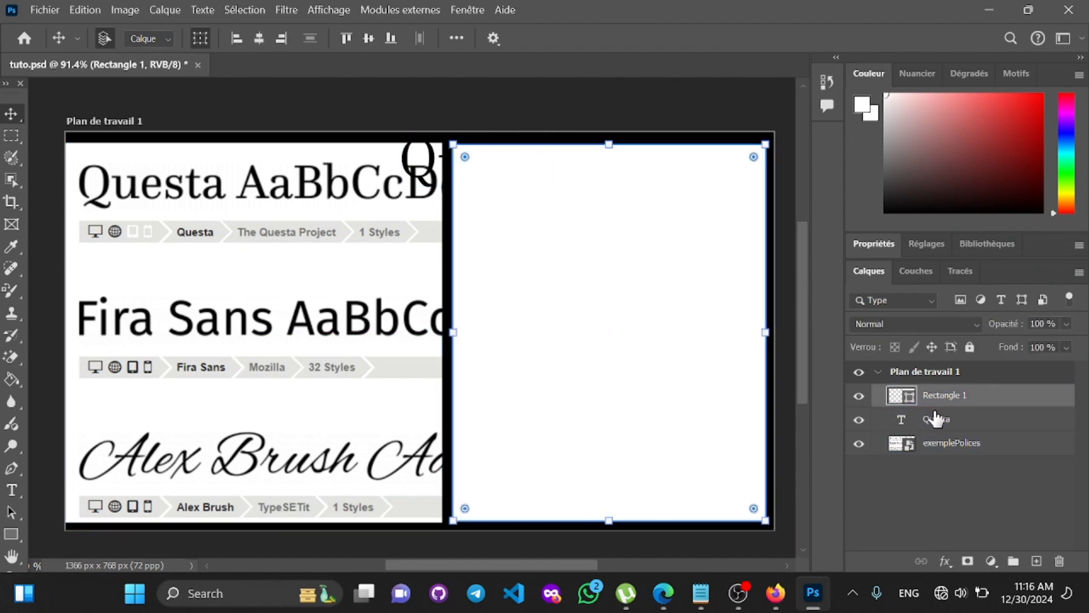
pyautogui.click(935, 421)
pyautogui.moveTo(980, 426); pyautogui.dragTo(959, 385)
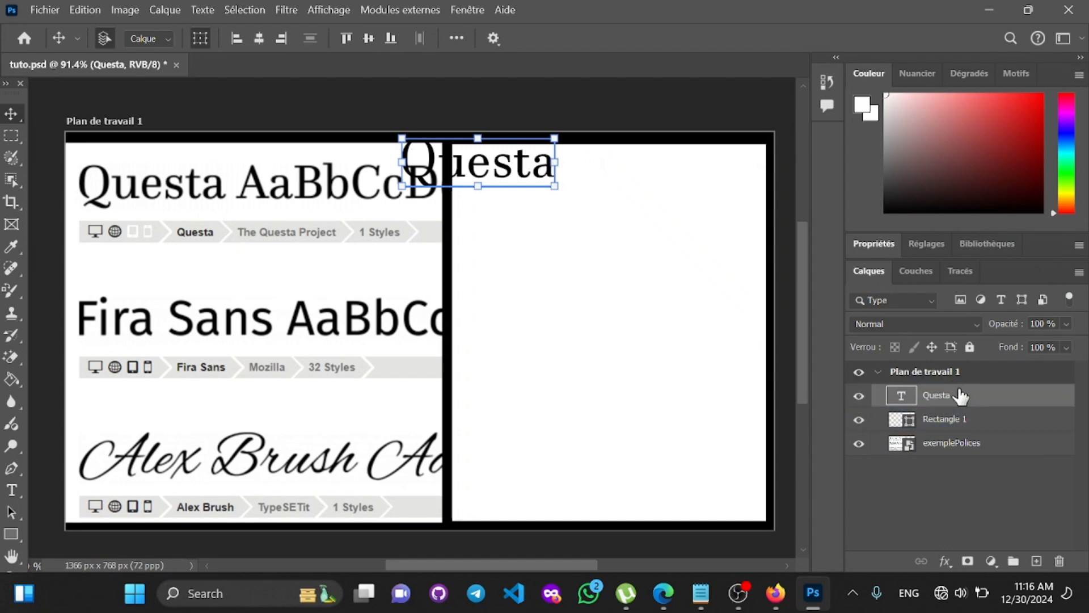
pyautogui.moveTo(518, 181); pyautogui.dragTo(591, 195)
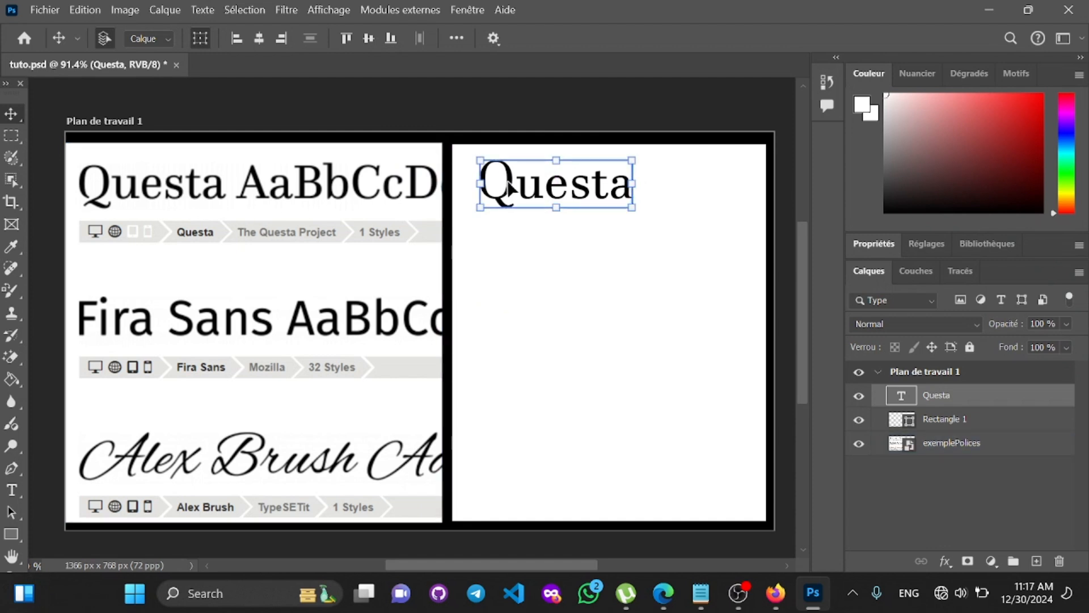
pyautogui.moveTo(521, 182)
pyautogui.mouseDown()
pyautogui.moveTo(226, 201)
pyautogui.moveTo(156, 226)
pyautogui.moveTo(122, 222)
pyautogui.moveTo(122, 235)
pyautogui.moveTo(121, 188)
pyautogui.moveTo(120, 224)
pyautogui.moveTo(131, 256)
pyautogui.moveTo(525, 182)
pyautogui.mouseUp()
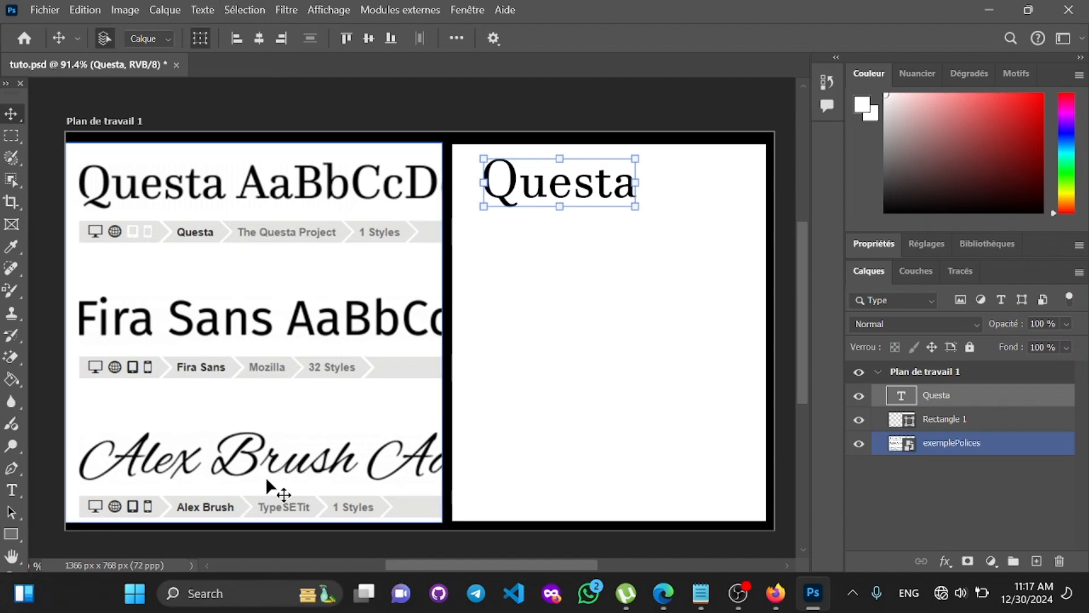
# Step: With the Questa text layer active, marquee-select the Alex Brush sample, find similar fonts, and apply Vladimir Script Regular
pyautogui.click(12, 135)
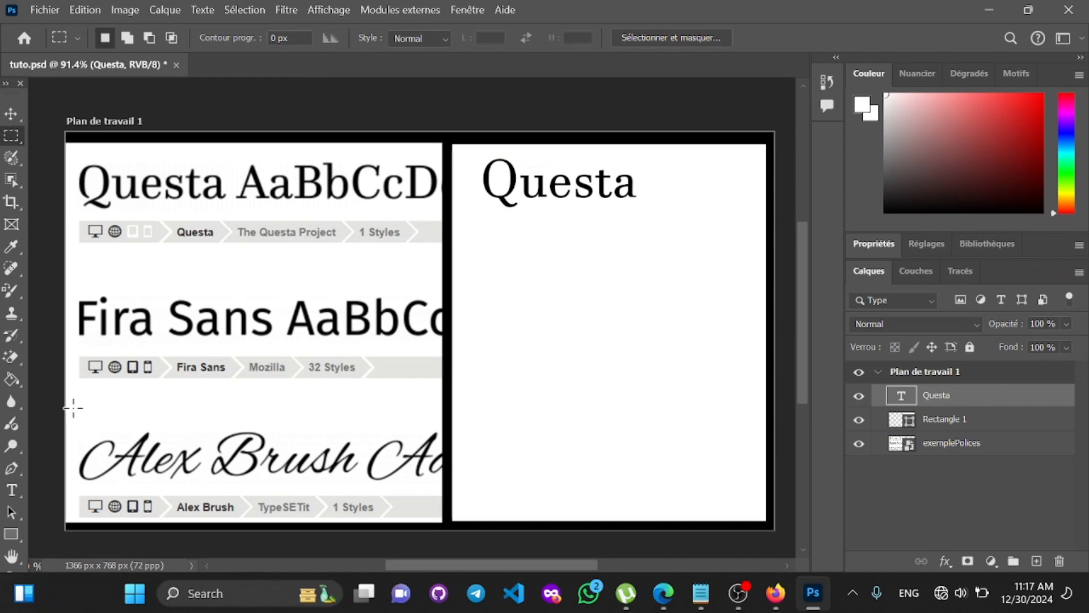
pyautogui.moveTo(68, 407)
pyautogui.mouseDown()
pyautogui.moveTo(260, 498)
pyautogui.moveTo(442, 497)
pyautogui.moveTo(365, 492)
pyautogui.mouseUp()
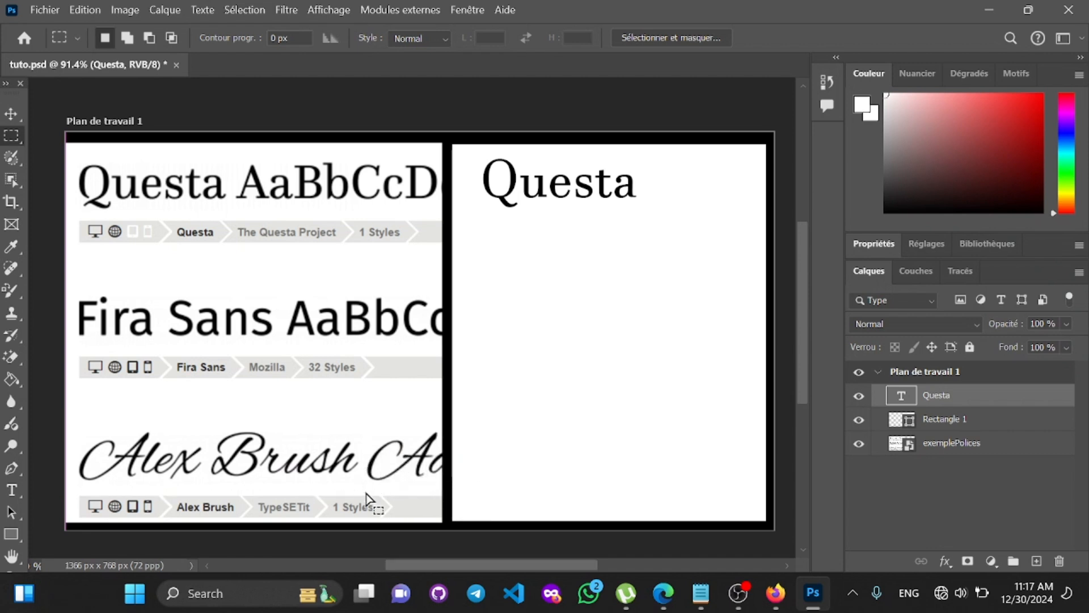
pyautogui.click(212, 9)
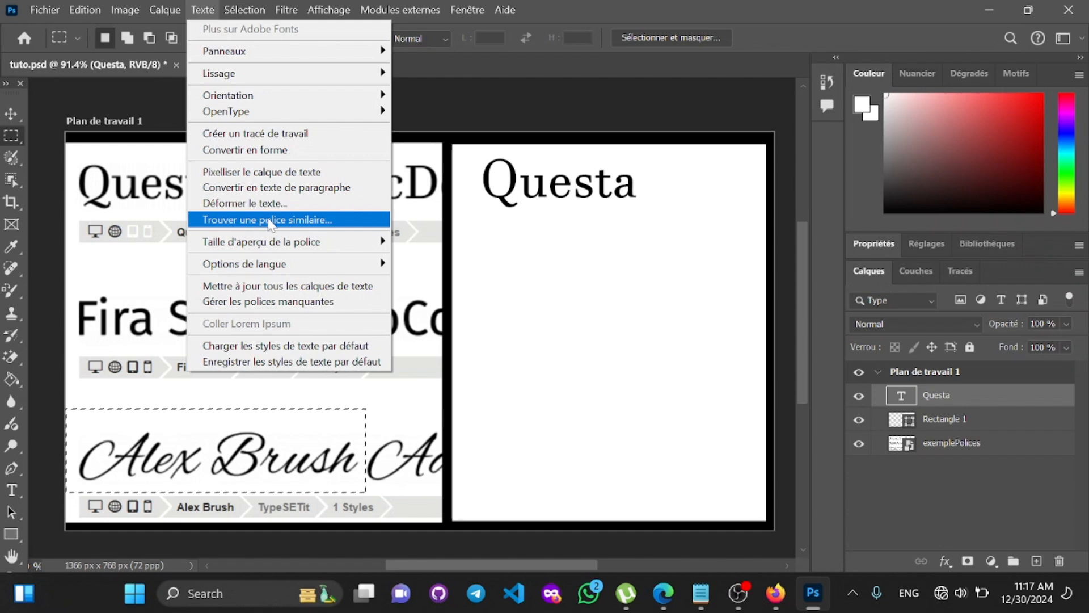
pyautogui.click(351, 224)
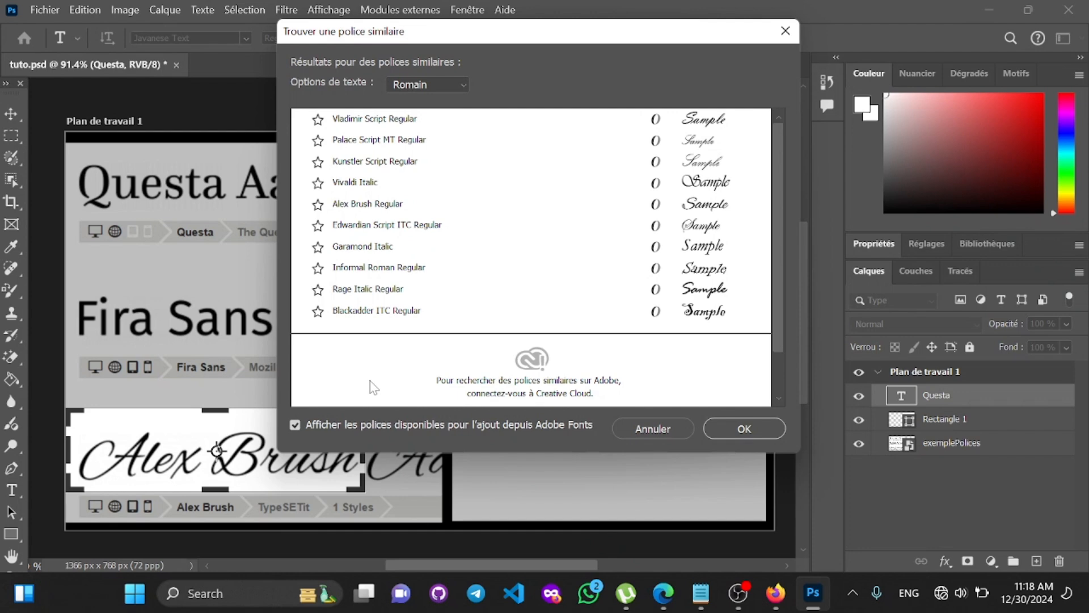
pyautogui.click(370, 121)
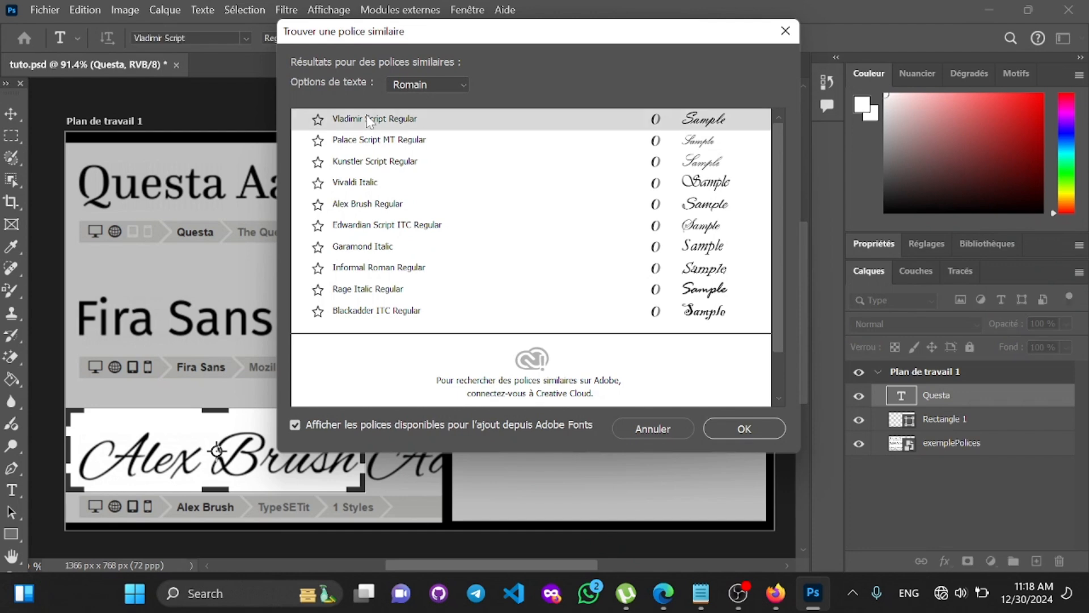
pyautogui.click(728, 430)
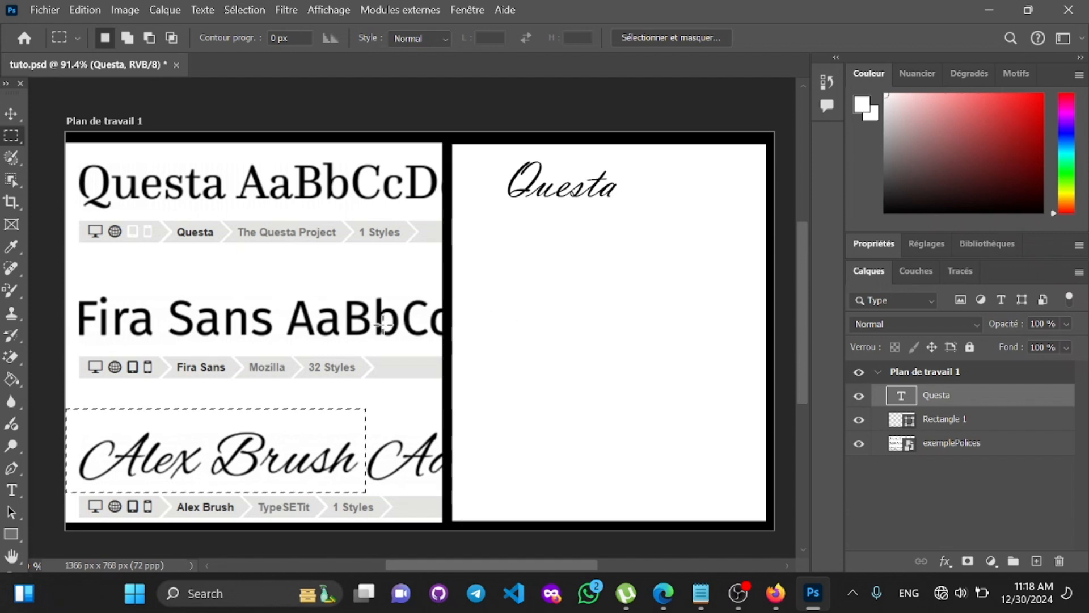
# Step: Add the text Alex Brush near the lower edge of the white rectangle, replacing the placeholder text
pyautogui.click(14, 490)
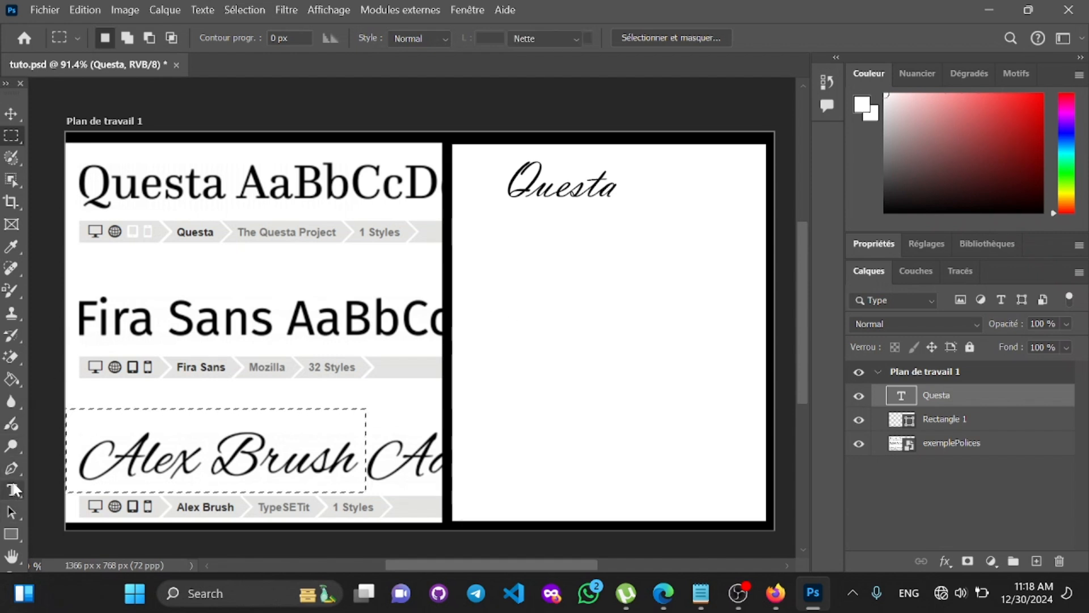
pyautogui.click(489, 449)
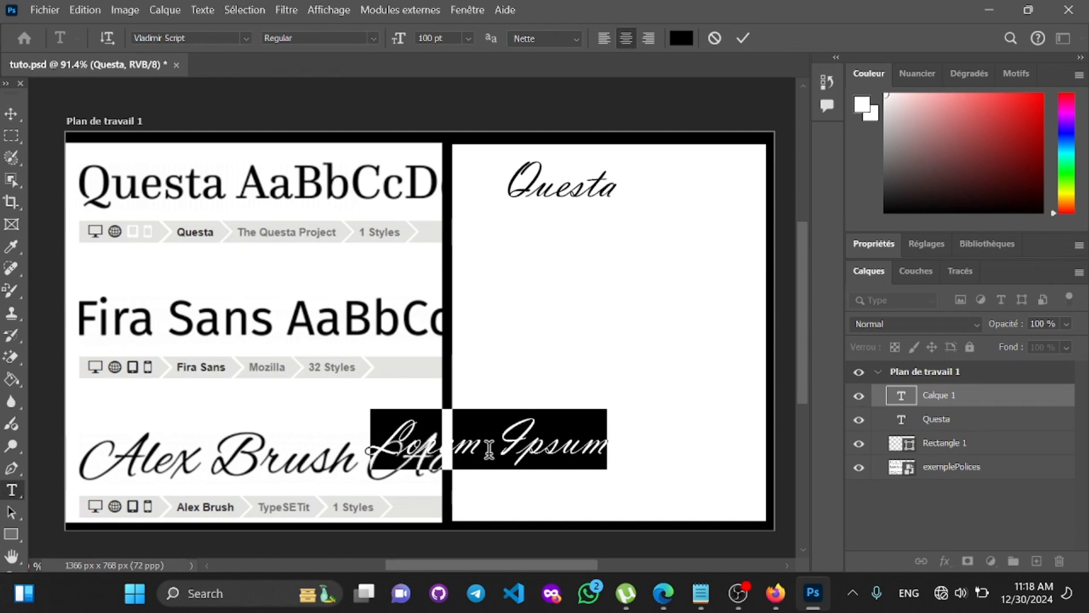
pyautogui.write('Ale')
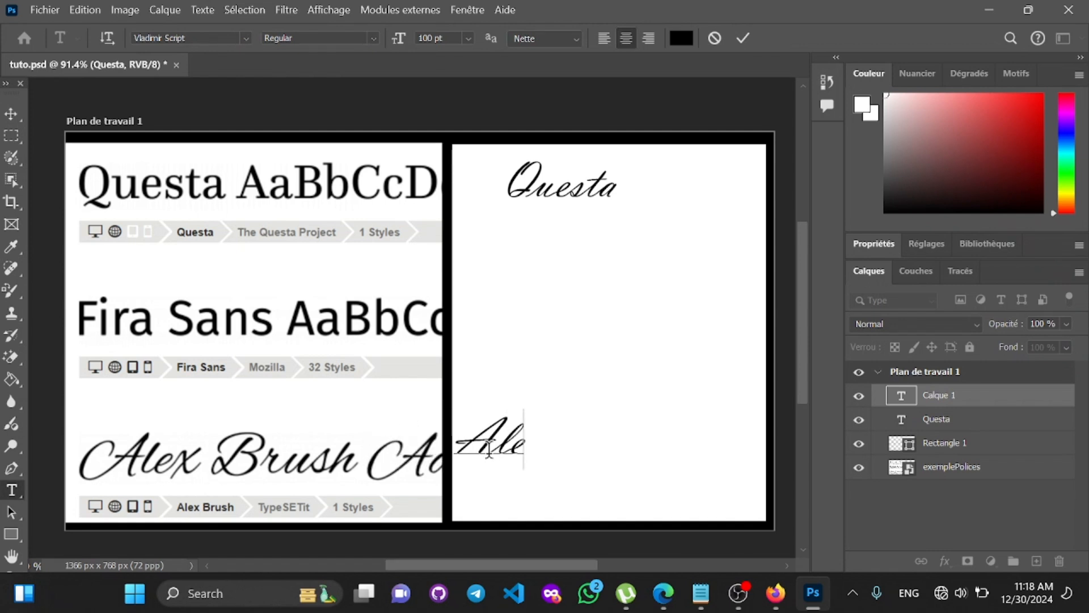
pyautogui.write('x Br')
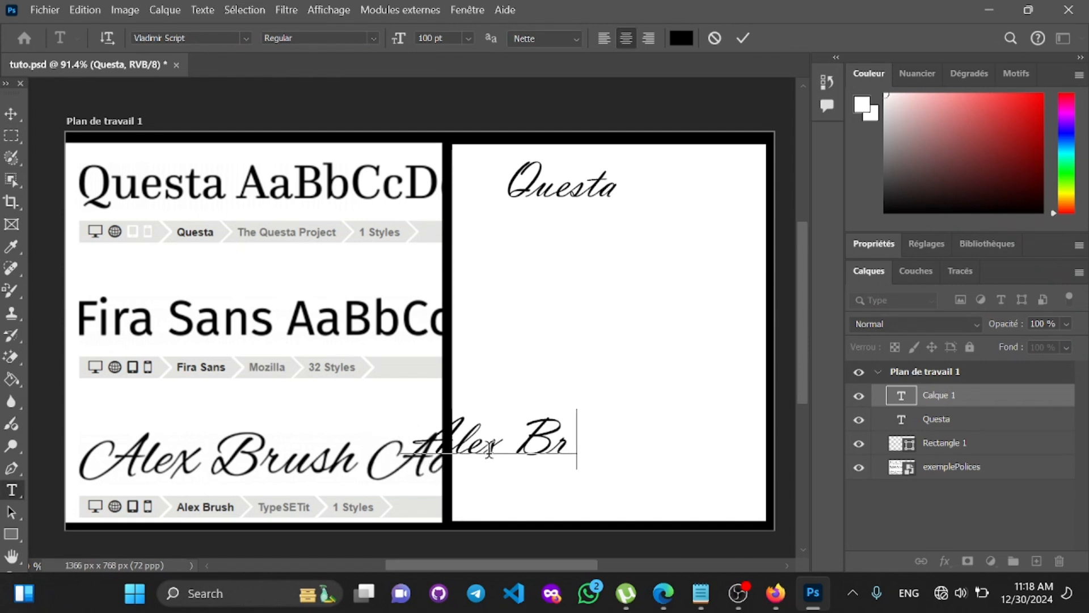
pyautogui.write('us')
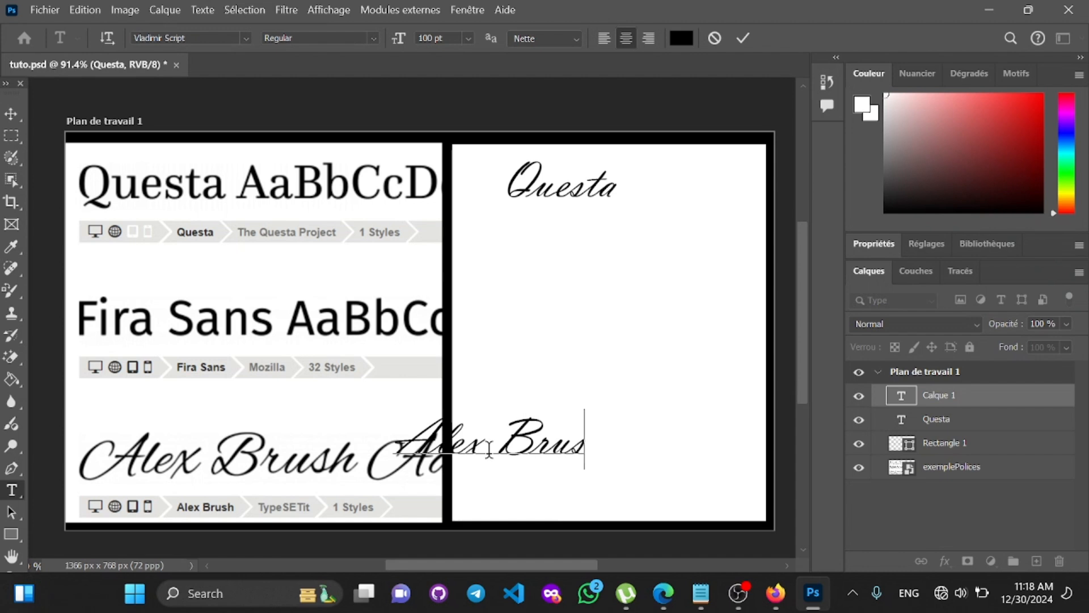
pyautogui.write('h')
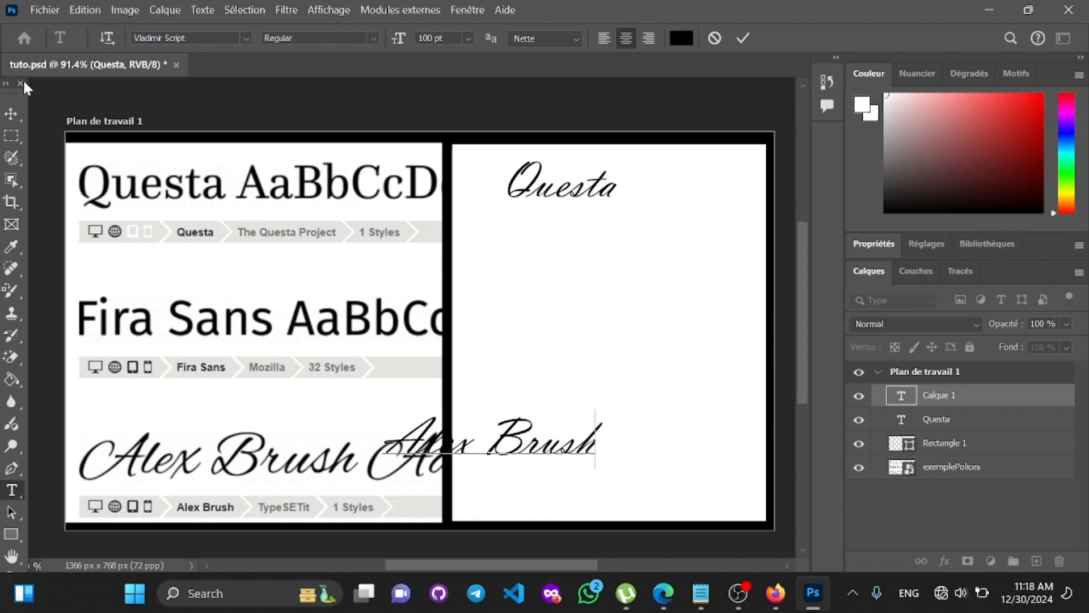
# Step: Position the Alex Brush text inside the white rectangle, level with the Alex Brush sample, and deselect all layers
pyautogui.click(11, 113)
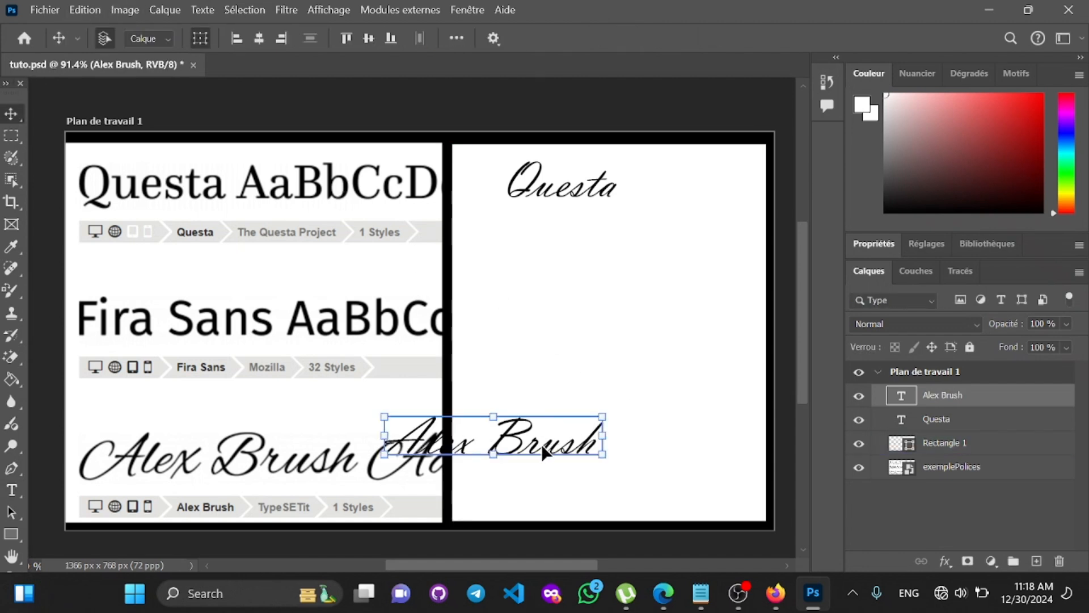
pyautogui.moveTo(542, 444); pyautogui.dragTo(632, 460)
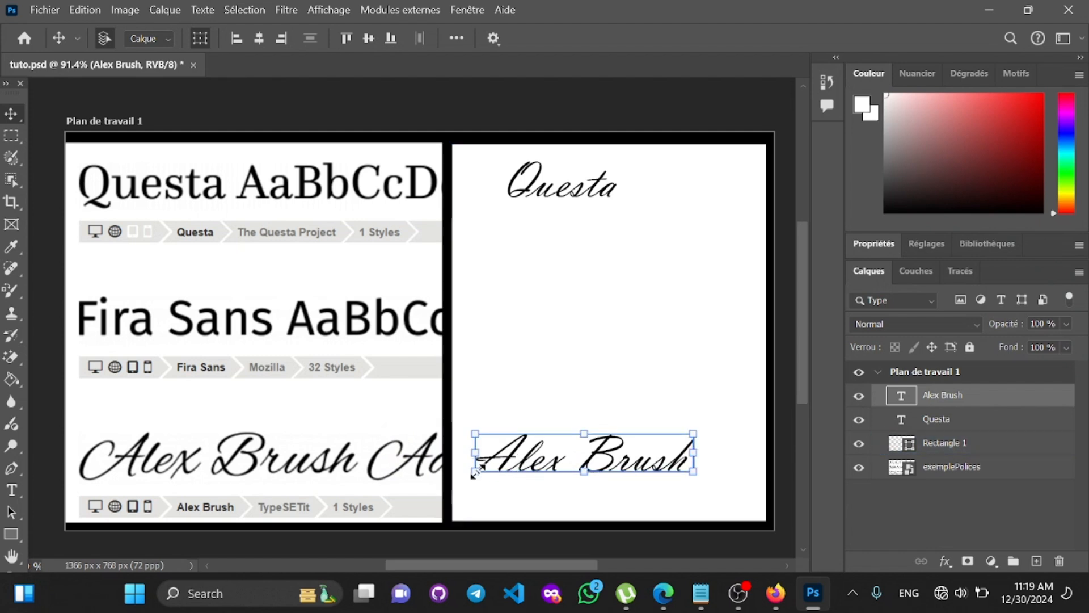
pyautogui.click(978, 506)
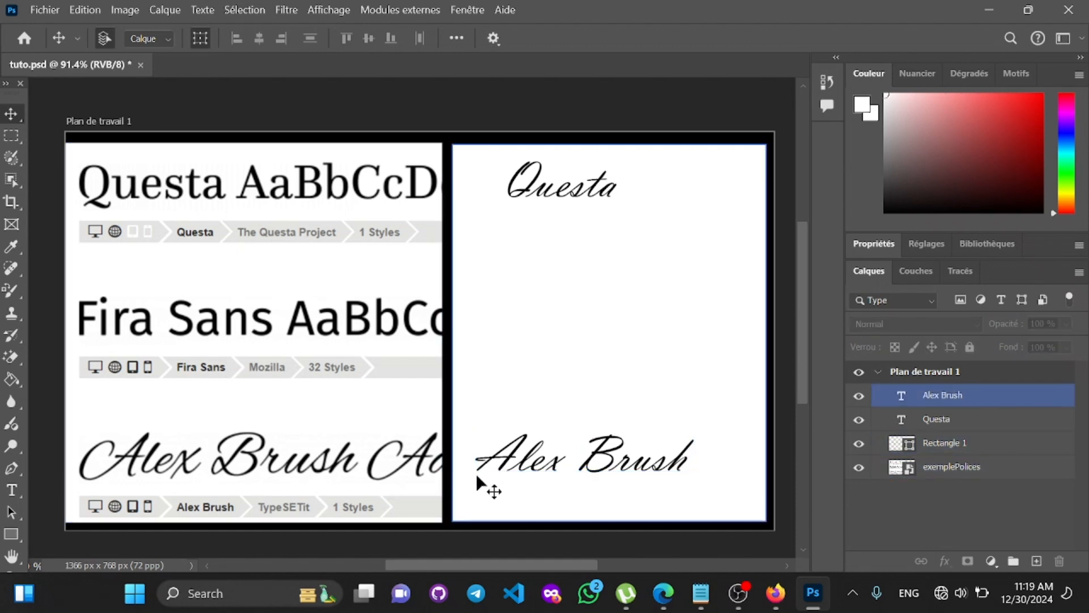
pyautogui.click(109, 471)
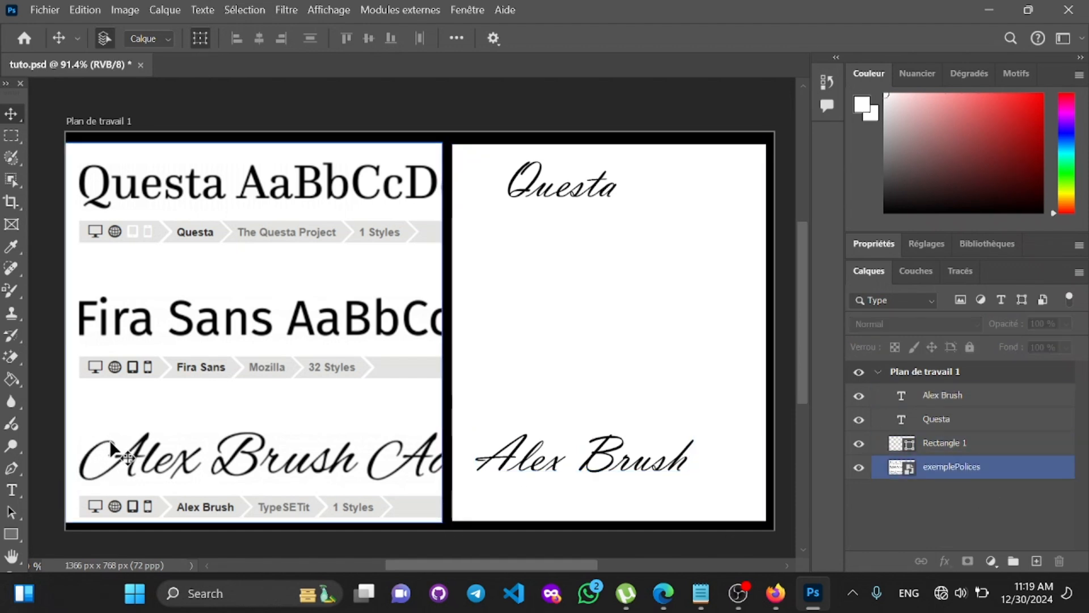
pyautogui.click(482, 457)
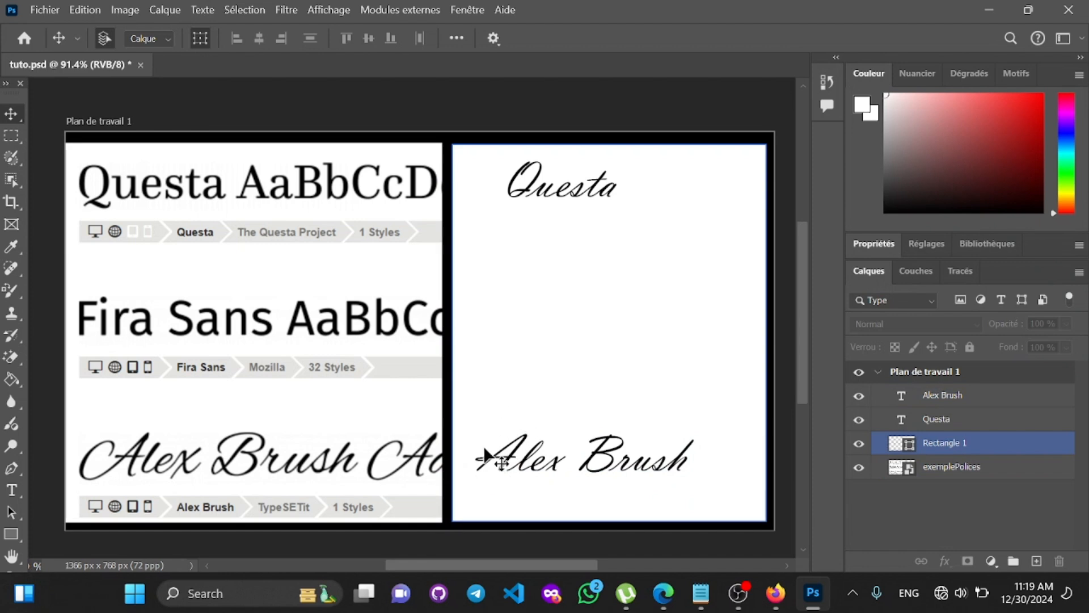
pyautogui.click(485, 454)
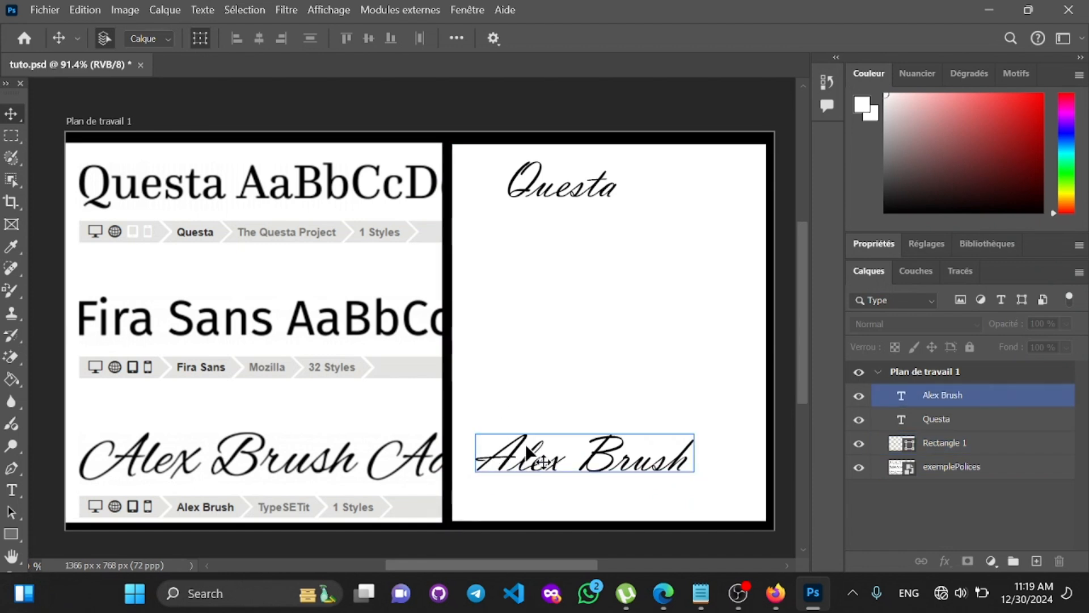
pyautogui.click(285, 403)
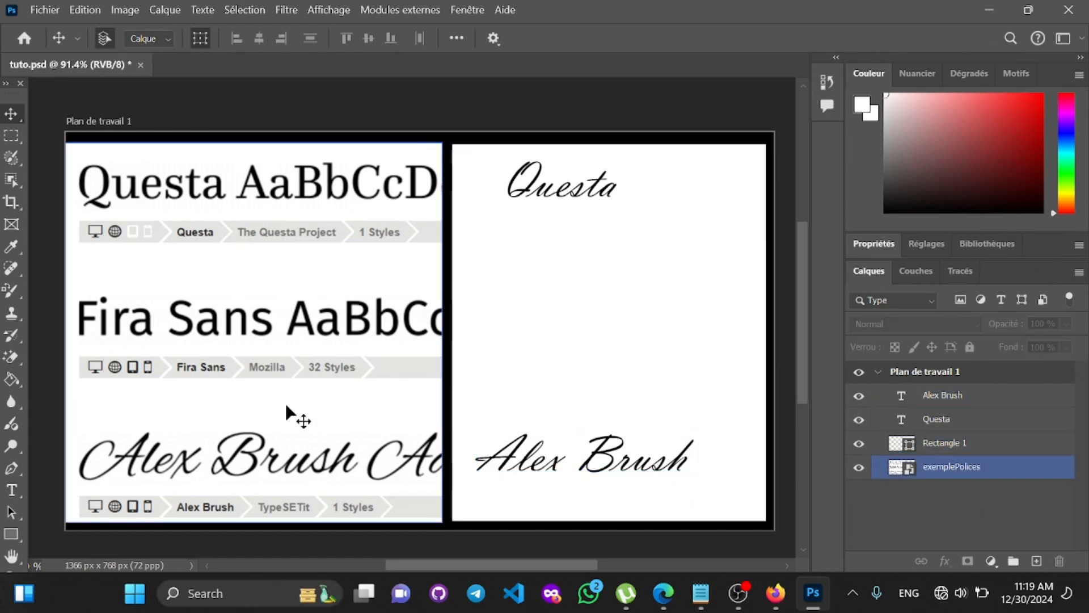
pyautogui.click(38, 409)
# Step: Marquee-select the Alex Brush sample in the image, find similar fonts, and apply Alex Brush Regular
pyautogui.click(11, 135)
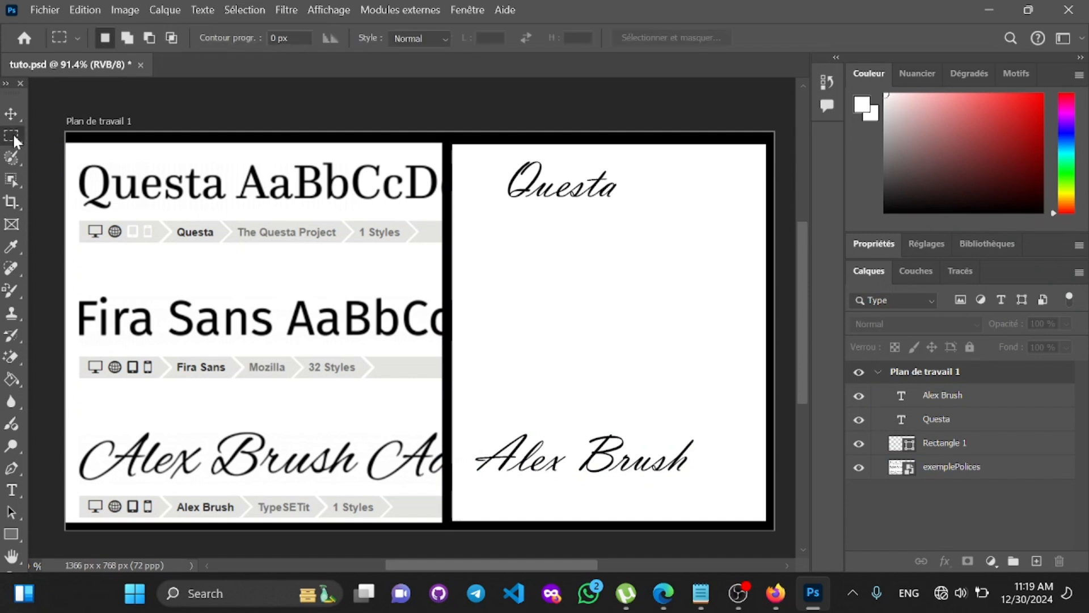
pyautogui.moveTo(74, 398)
pyautogui.mouseDown()
pyautogui.moveTo(382, 454)
pyautogui.moveTo(363, 491)
pyautogui.mouseUp()
pyautogui.click(202, 10)
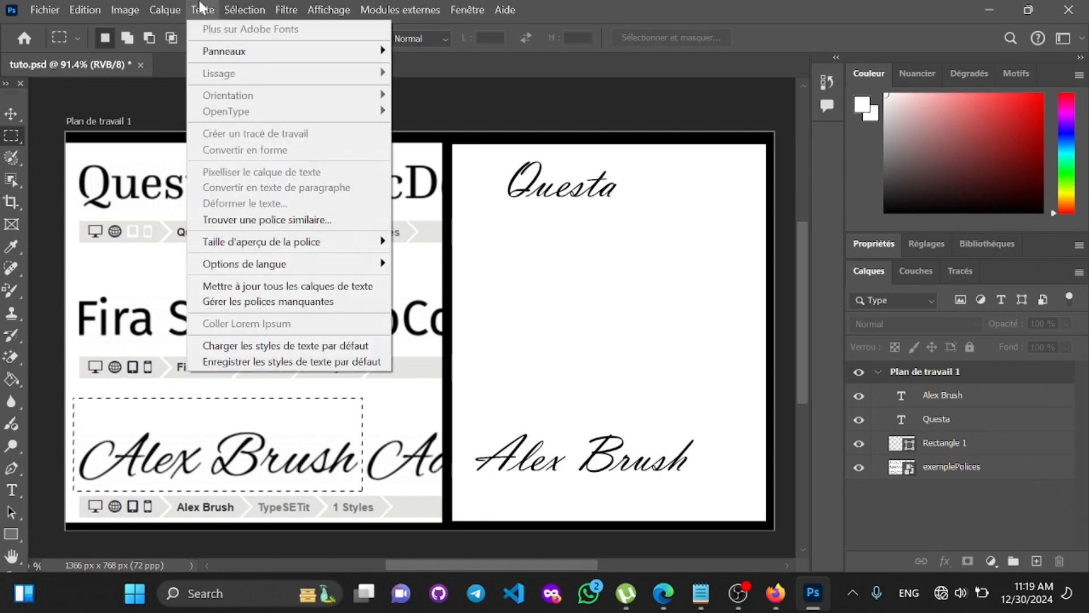
pyautogui.click(264, 223)
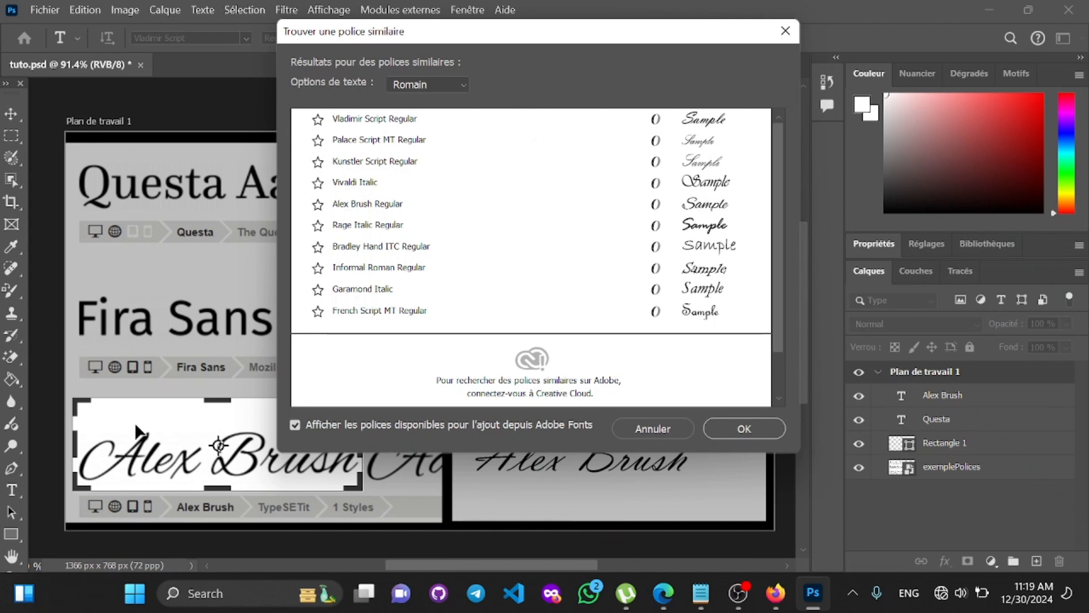
pyautogui.click(366, 205)
pyautogui.click(734, 427)
pyautogui.press('m')
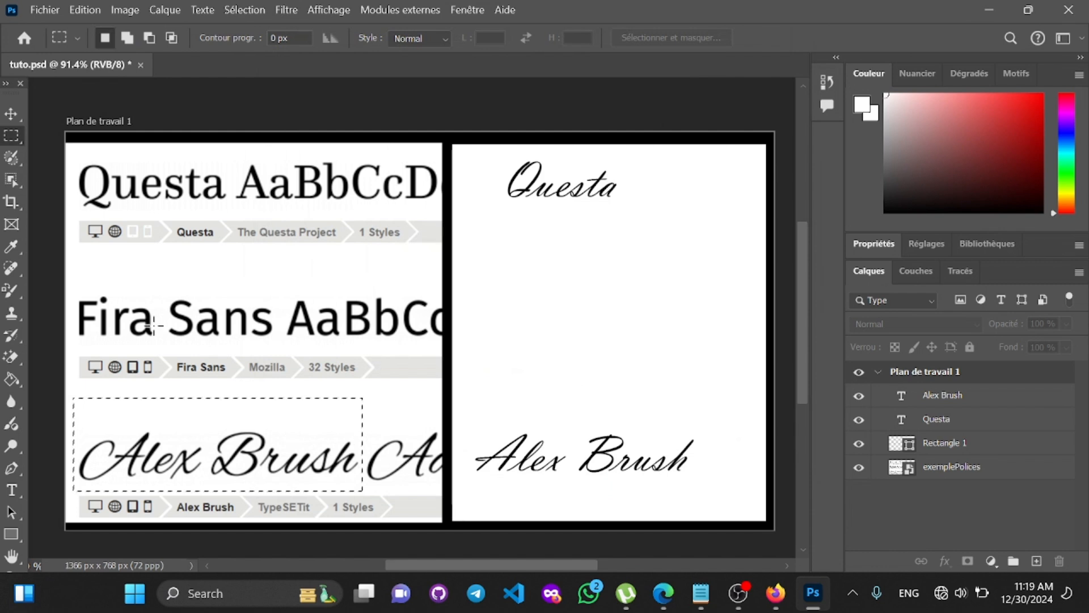
# Step: Add a second Alex Brush text in the newly chosen font and place it directly above the Alex Brush sample
pyautogui.click(11, 489)
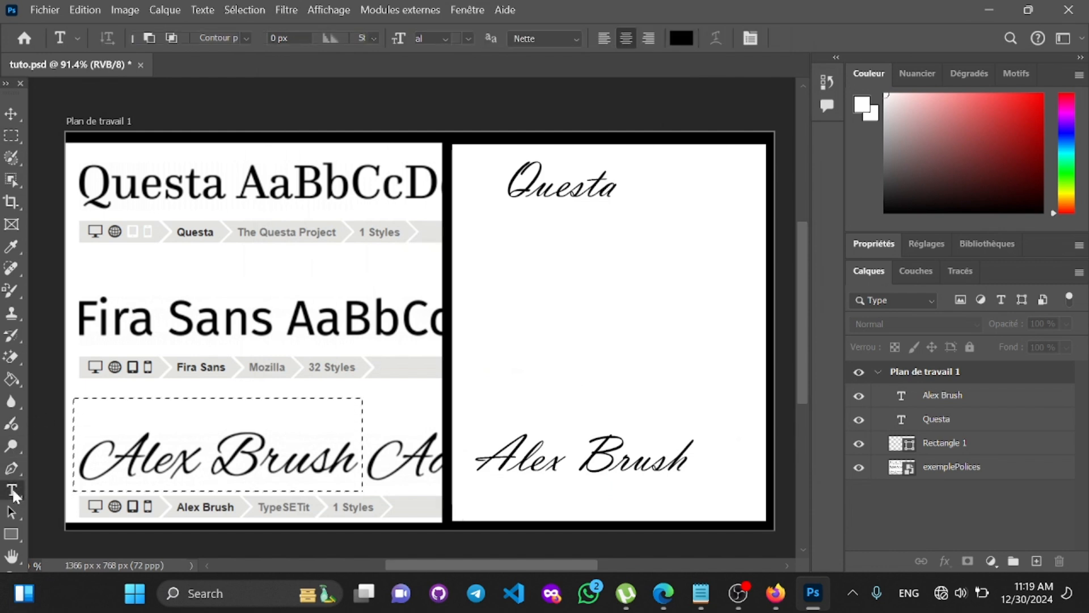
pyautogui.click(496, 387)
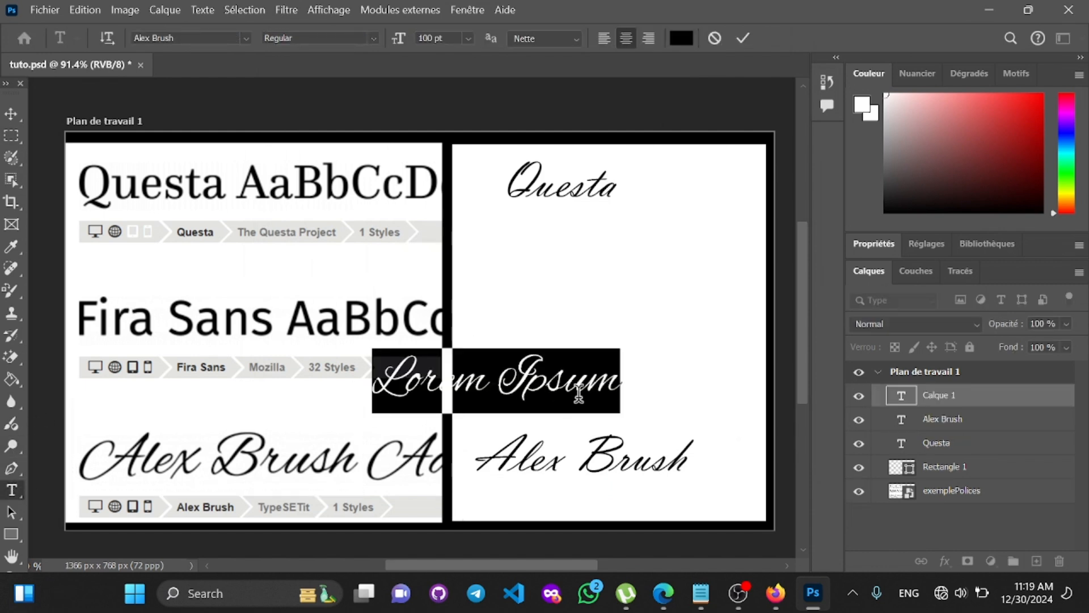
pyautogui.write('Ale')
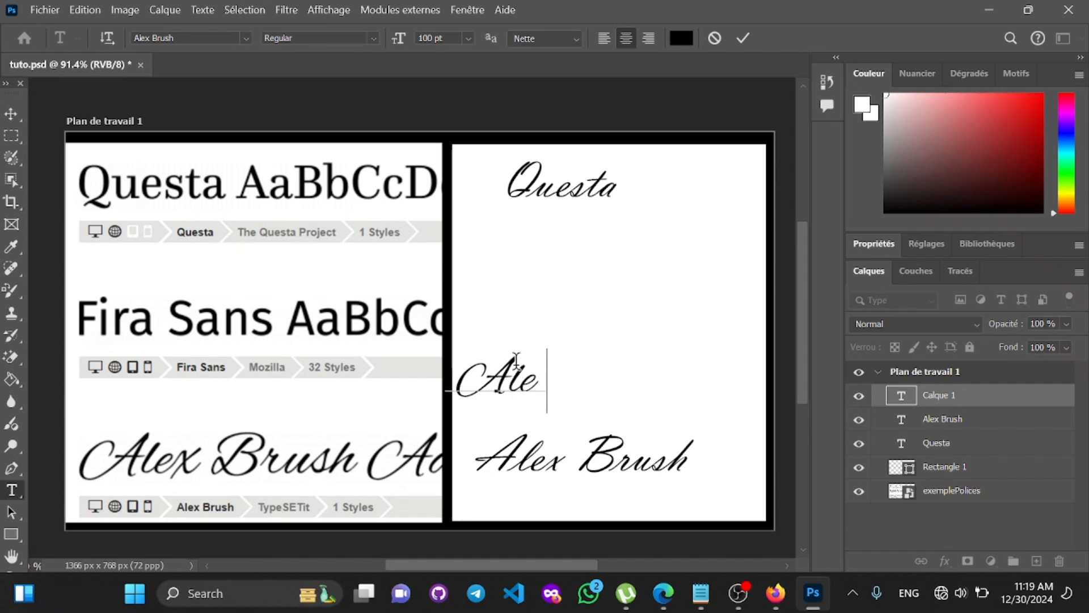
pyautogui.write('x Brush')
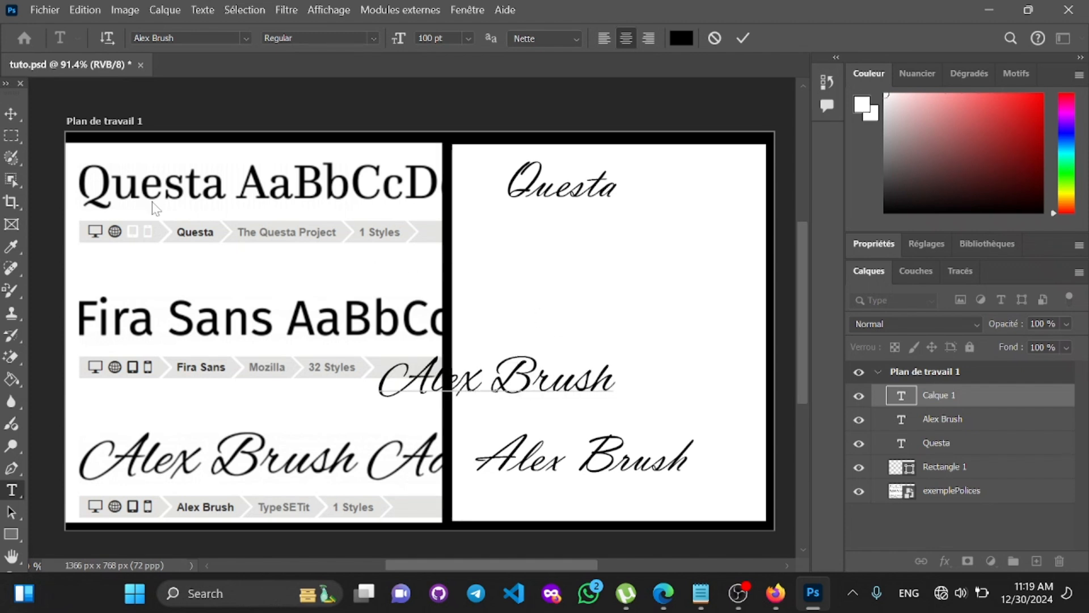
pyautogui.click(12, 111)
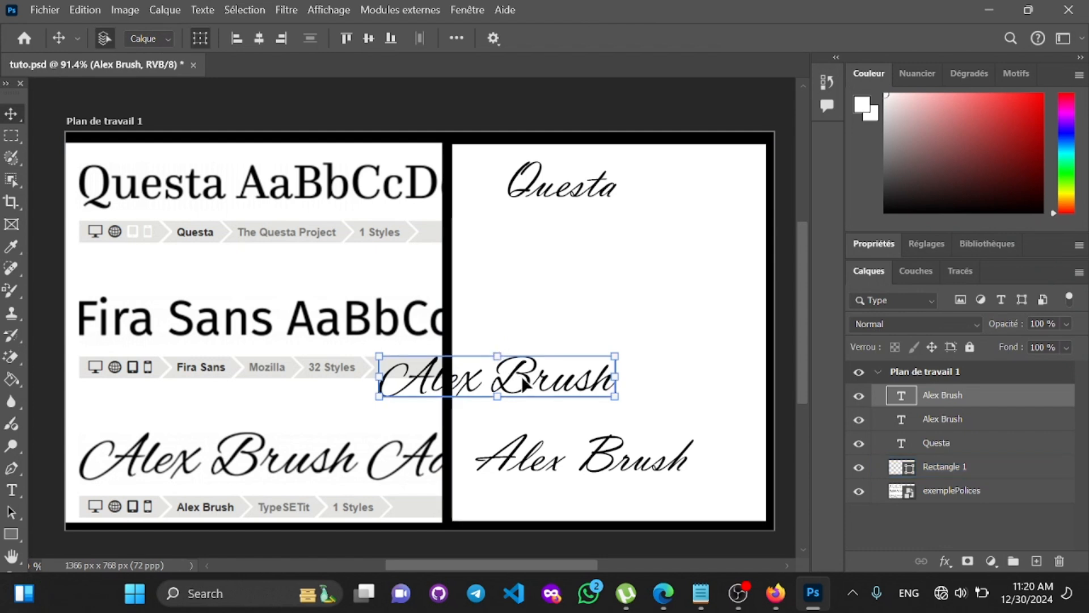
pyautogui.moveTo(525, 385)
pyautogui.mouseDown()
pyautogui.moveTo(340, 471)
pyautogui.moveTo(232, 418)
pyautogui.mouseUp()
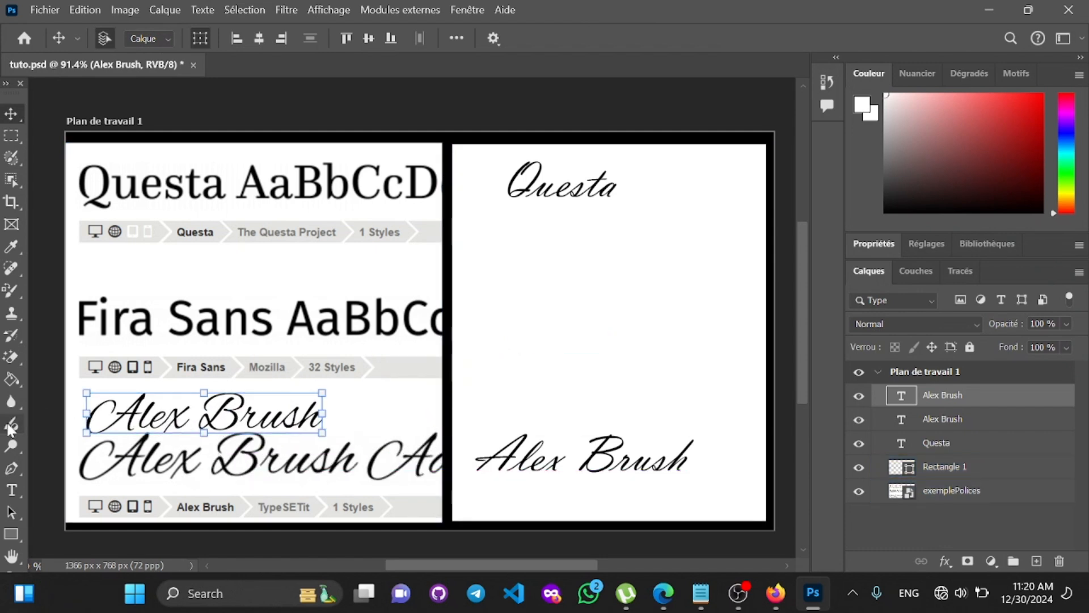
# Step: Set the size of the new Alex Brush text to 120 pt and realign it above the sample
pyautogui.click(12, 491)
pyautogui.click(185, 418)
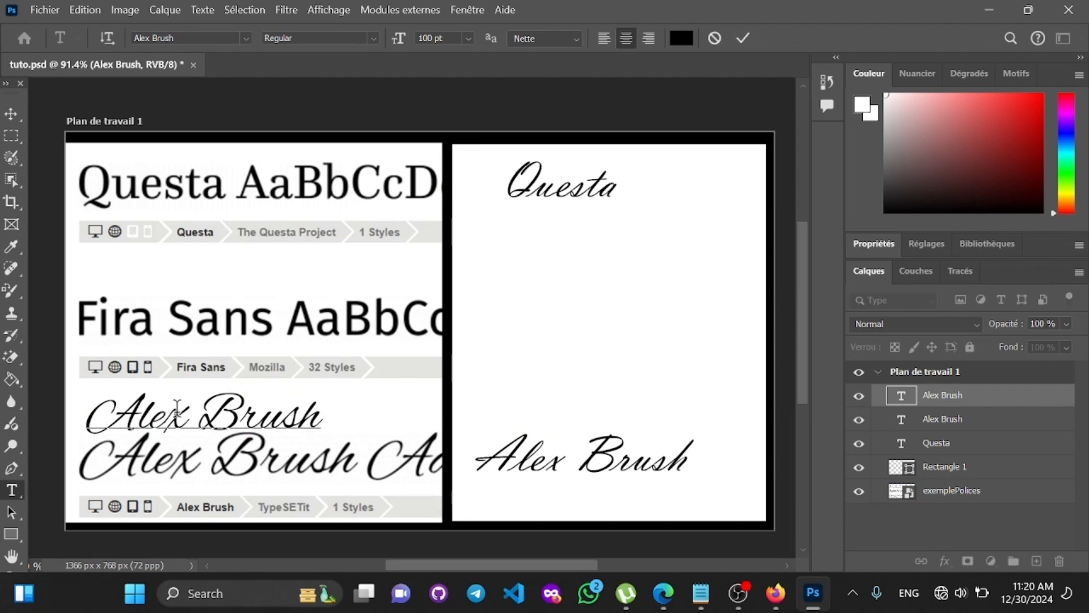
pyautogui.hotkey('ctrl', 'a')
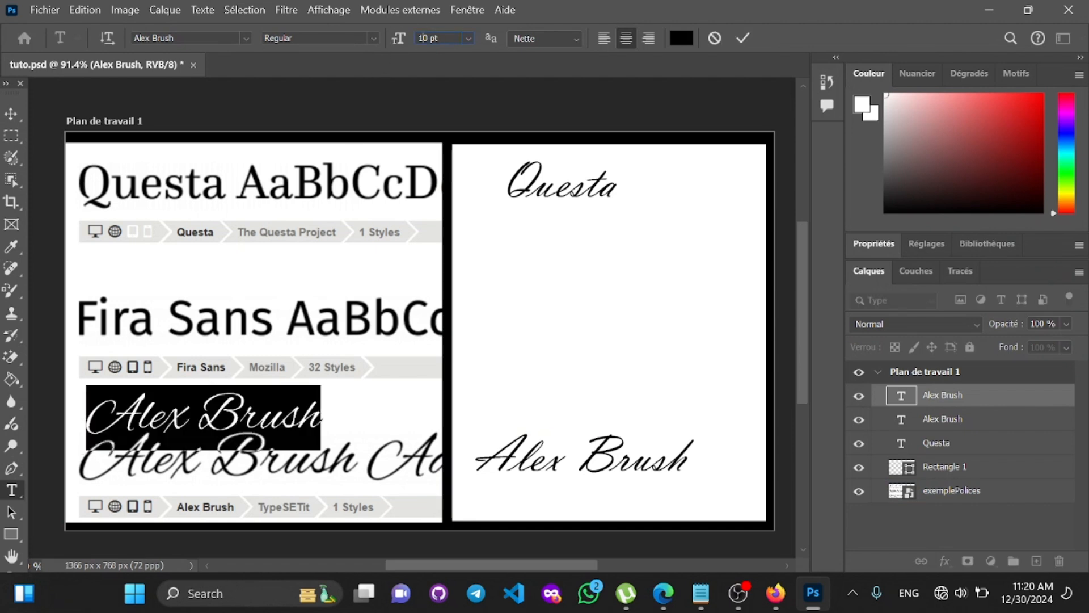
pyautogui.write('2')
pyautogui.press('Return')
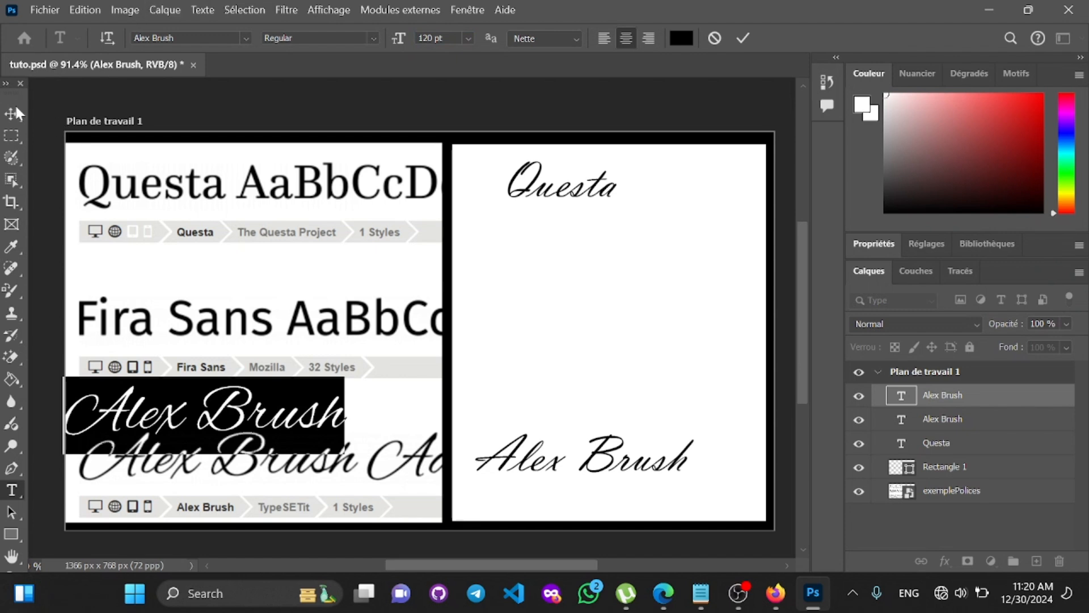
pyautogui.click(15, 111)
pyautogui.moveTo(147, 413)
pyautogui.mouseDown()
pyautogui.moveTo(210, 415)
pyautogui.moveTo(182, 414)
pyautogui.mouseUp()
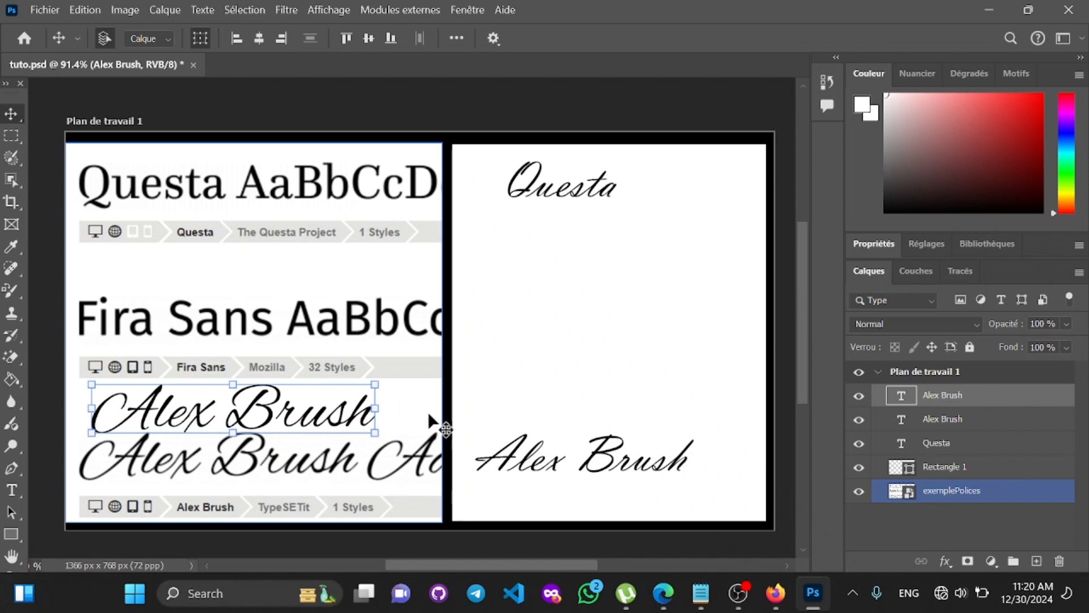
# Step: Switch to the Font Squirrel site in Firefox and return to the top of its home page
pyautogui.click(694, 596)
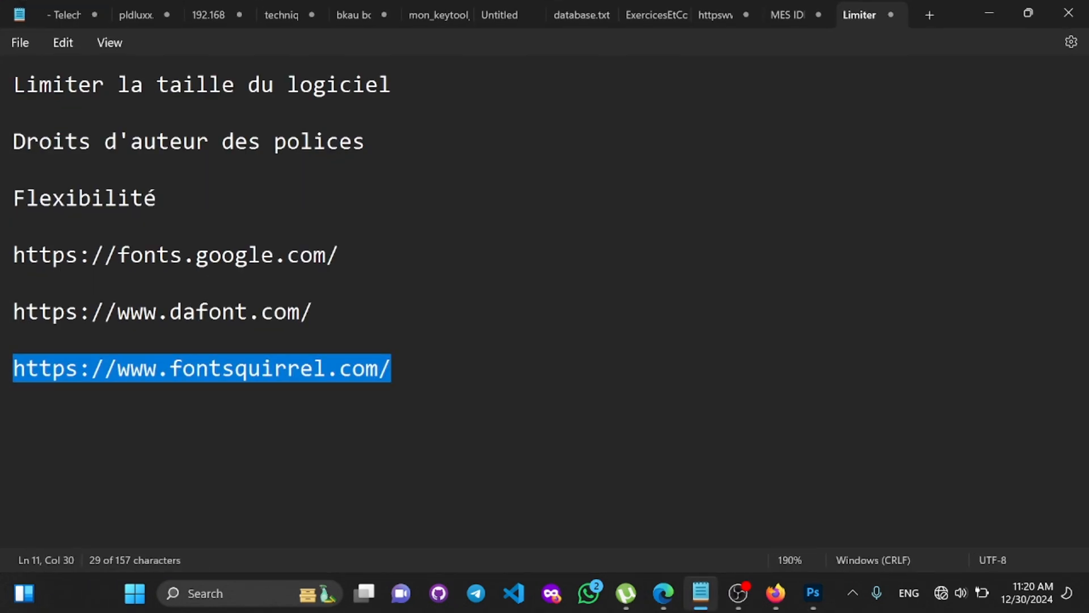
pyautogui.press('Up')
pyautogui.click(661, 606)
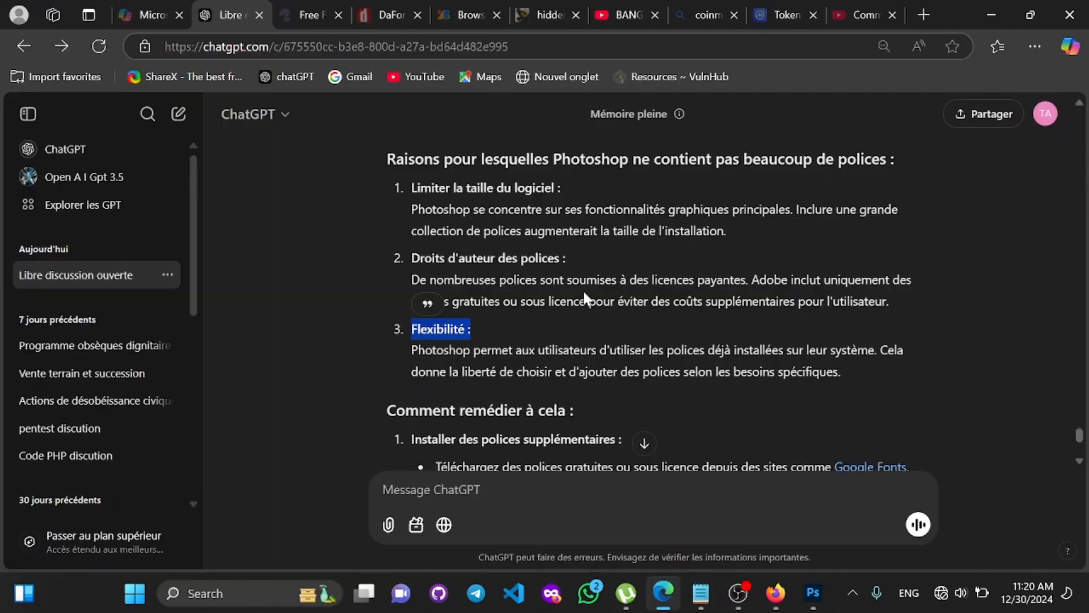
pyautogui.click(988, 16)
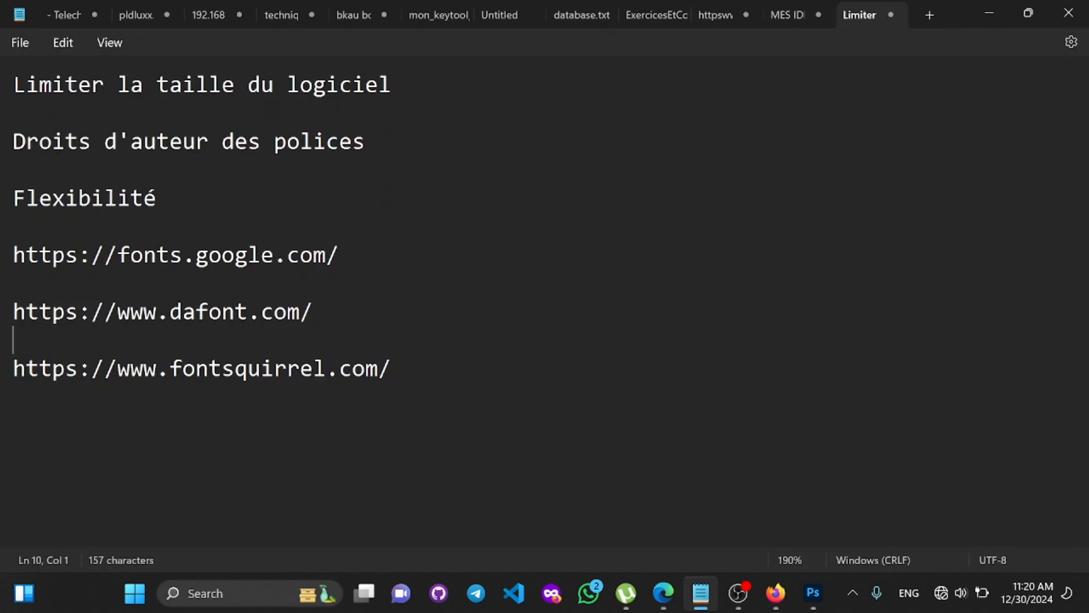
pyautogui.click(775, 593)
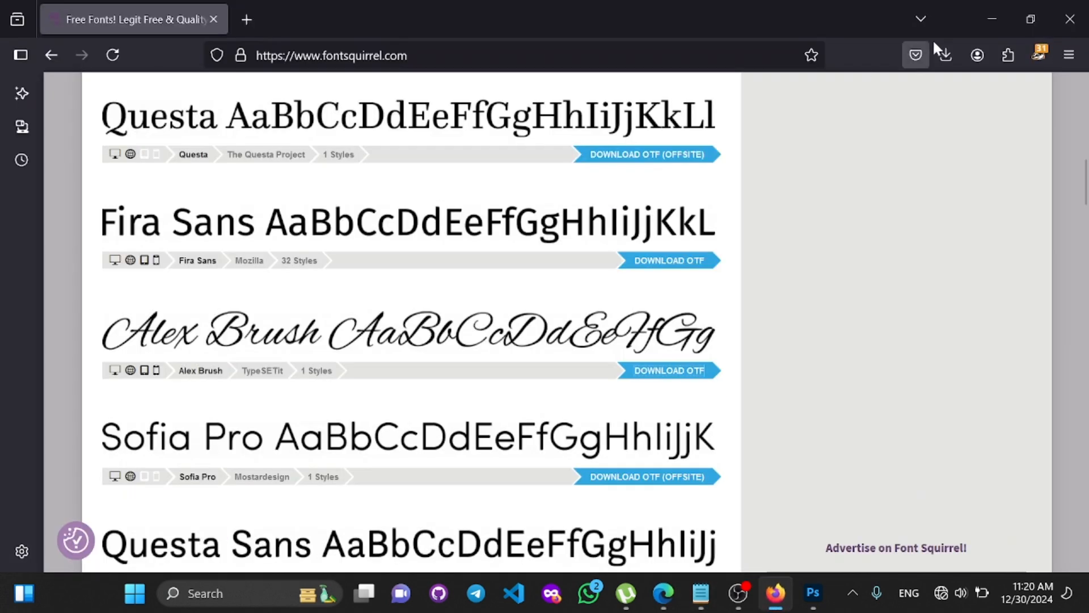
pyautogui.scroll(10, 826, 209)
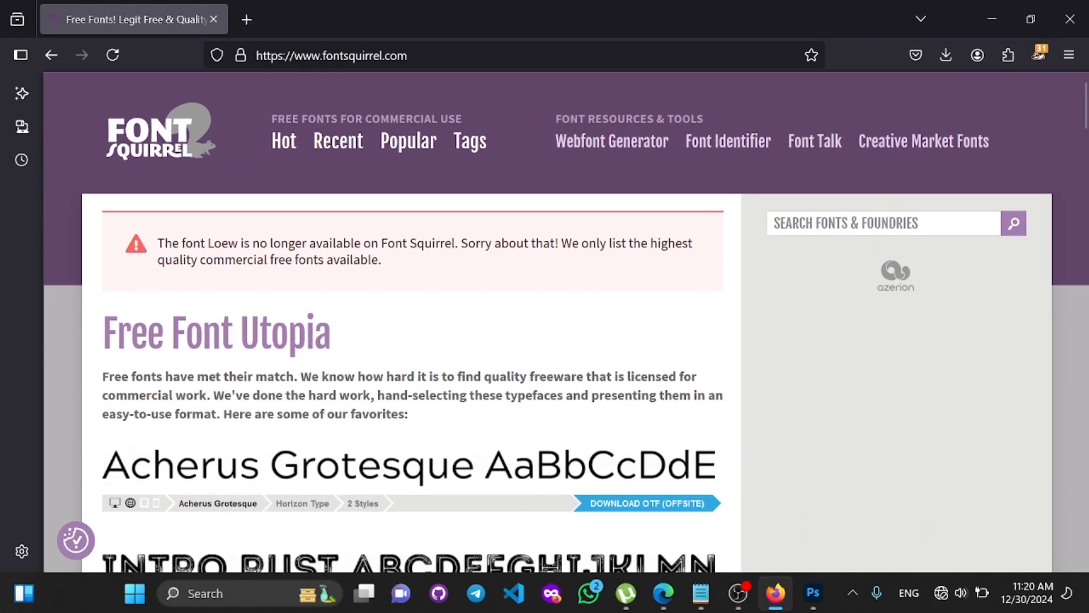